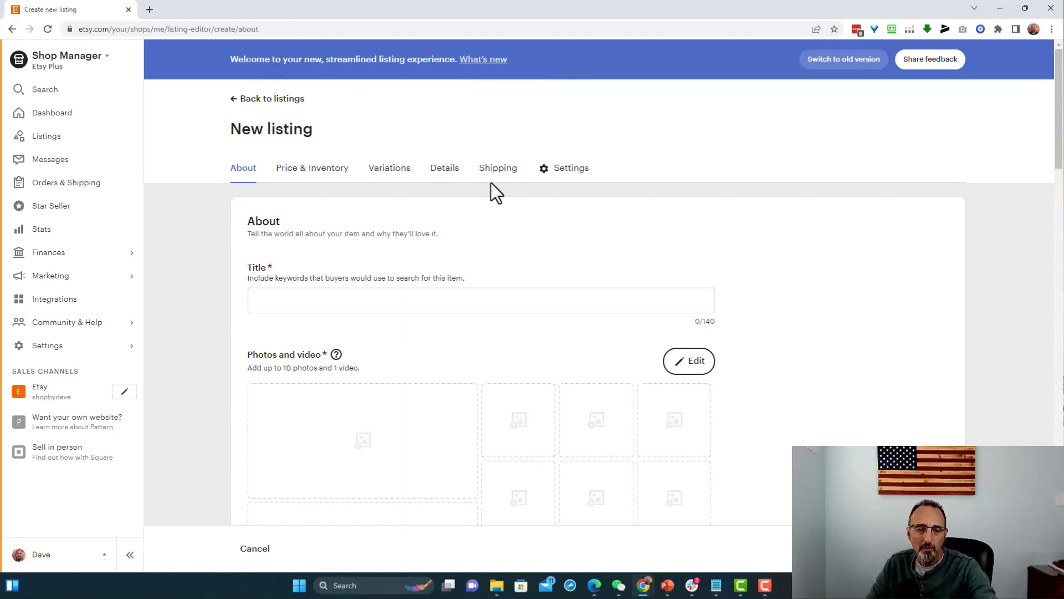
# - Open the new listing's core details and switch to the old version of the form for digital listings
pyautogui.scroll(-10, 490, 192)
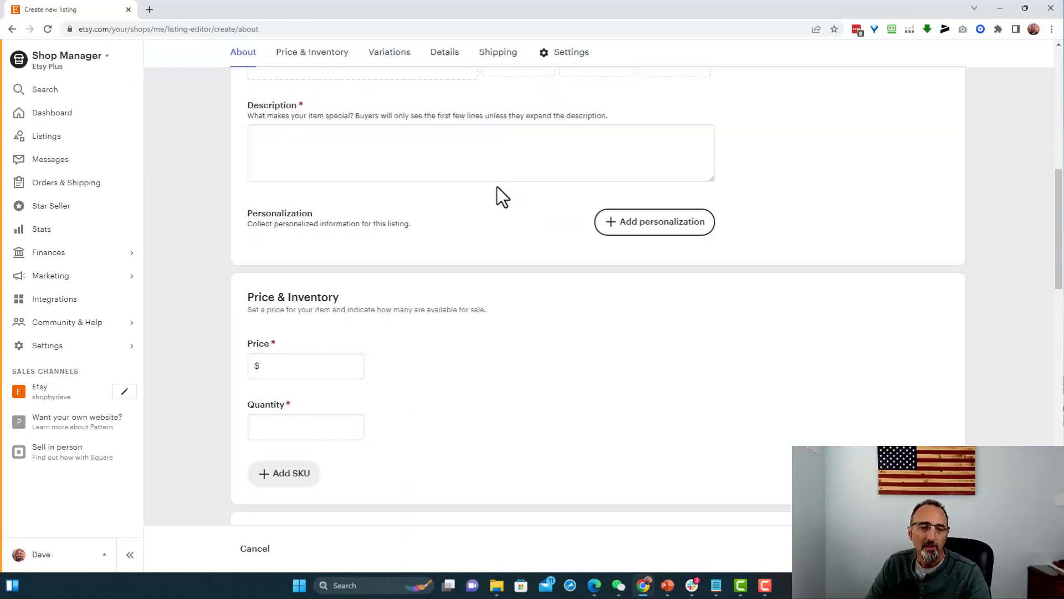
pyautogui.scroll(-6, 497, 187)
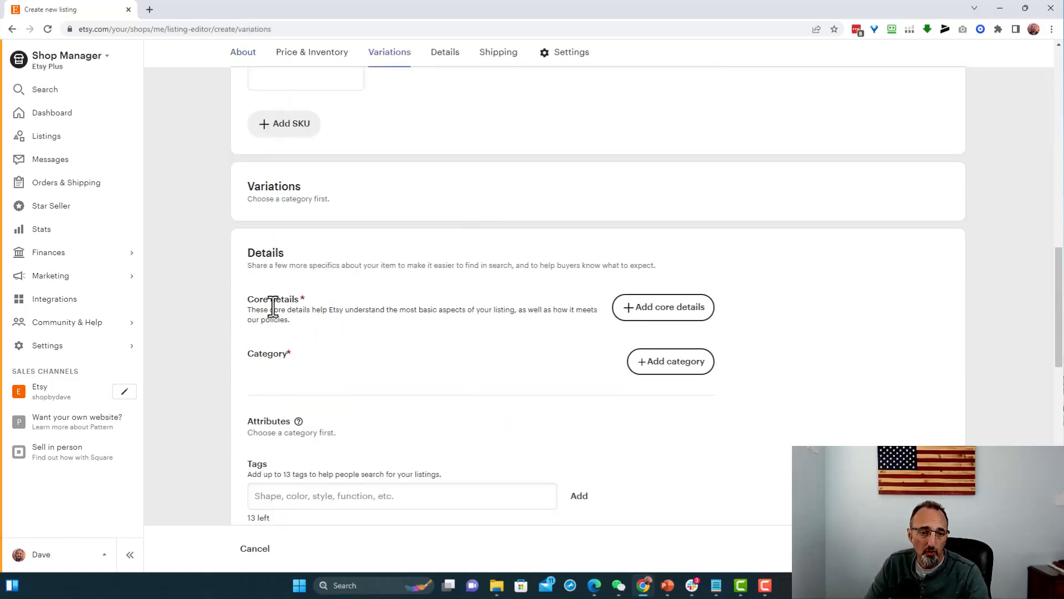
pyautogui.click(677, 309)
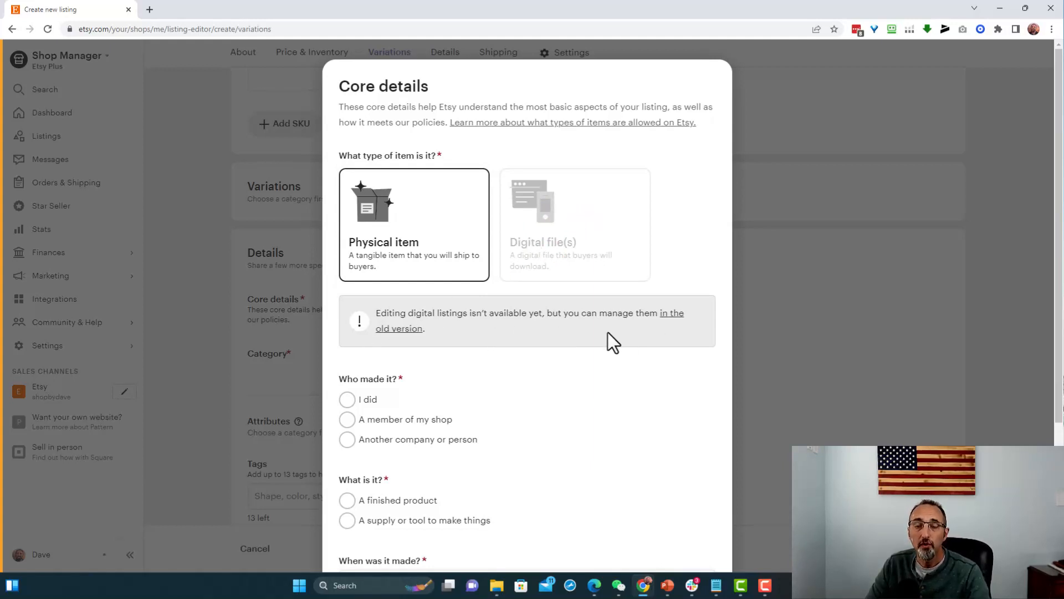
pyautogui.click(668, 312)
pyautogui.click(571, 96)
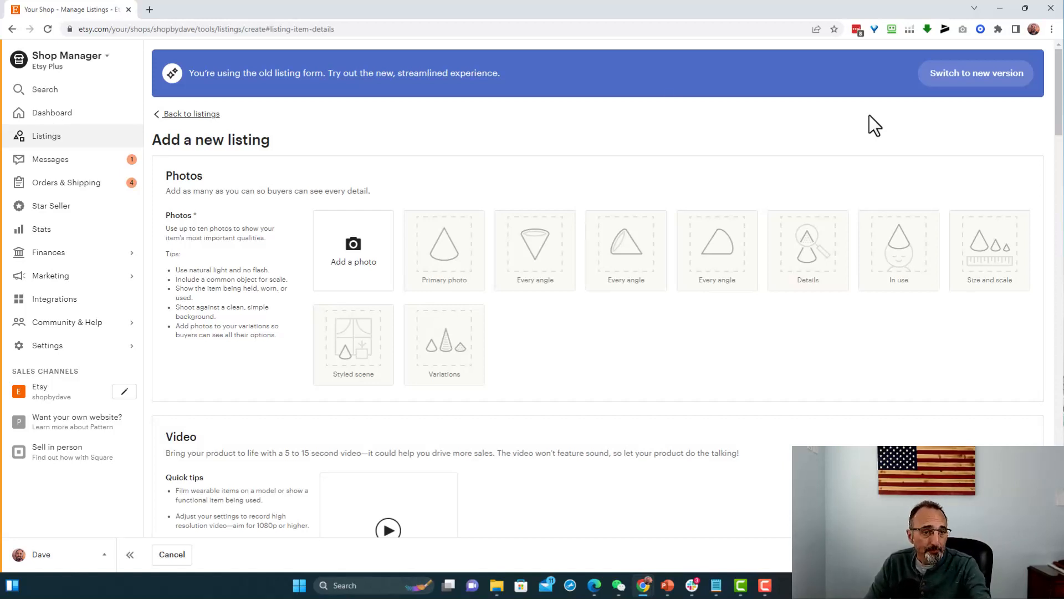
# - Add the Cross 3 Nails 4 Given Main Mockup image as the listing's first photo
pyautogui.click(365, 271)
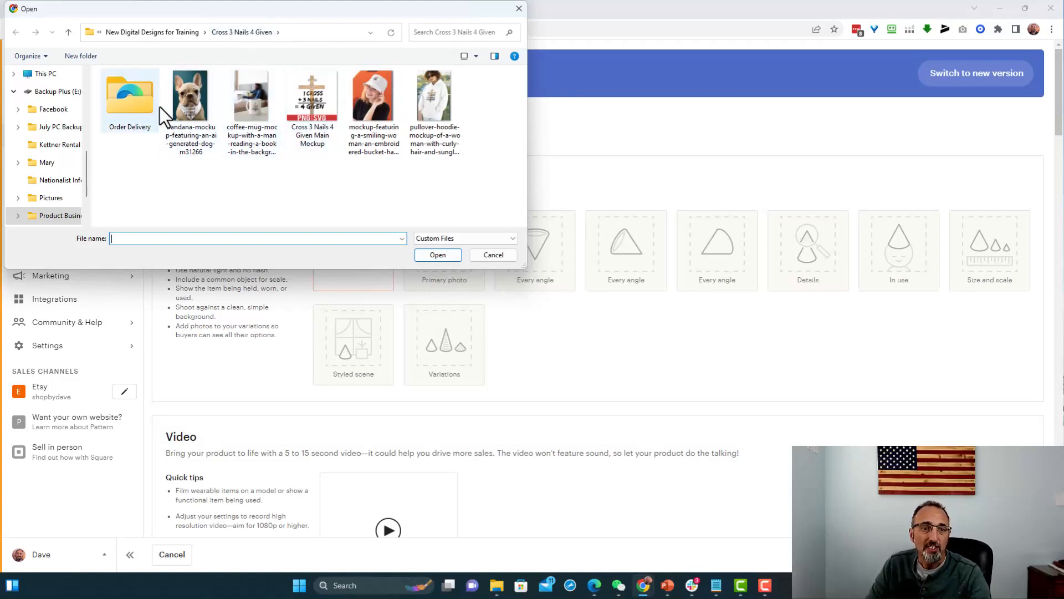
pyautogui.click(308, 95)
pyautogui.doubleClick(308, 96)
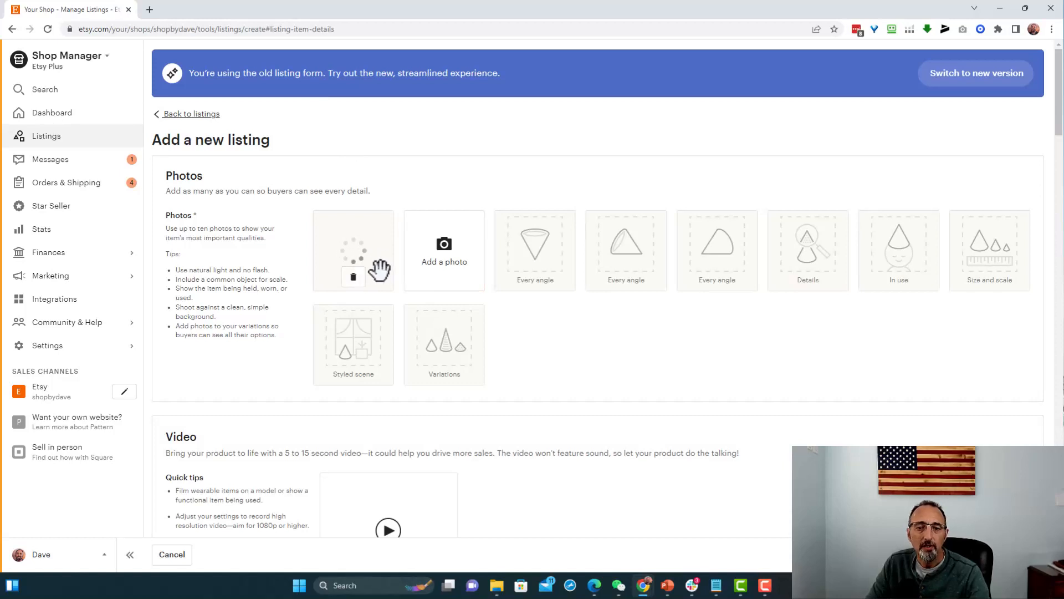
# - Add the bandana, coffee mug, bucket hat and pullover hoodie mockups together as further listing photos
pyautogui.click(454, 266)
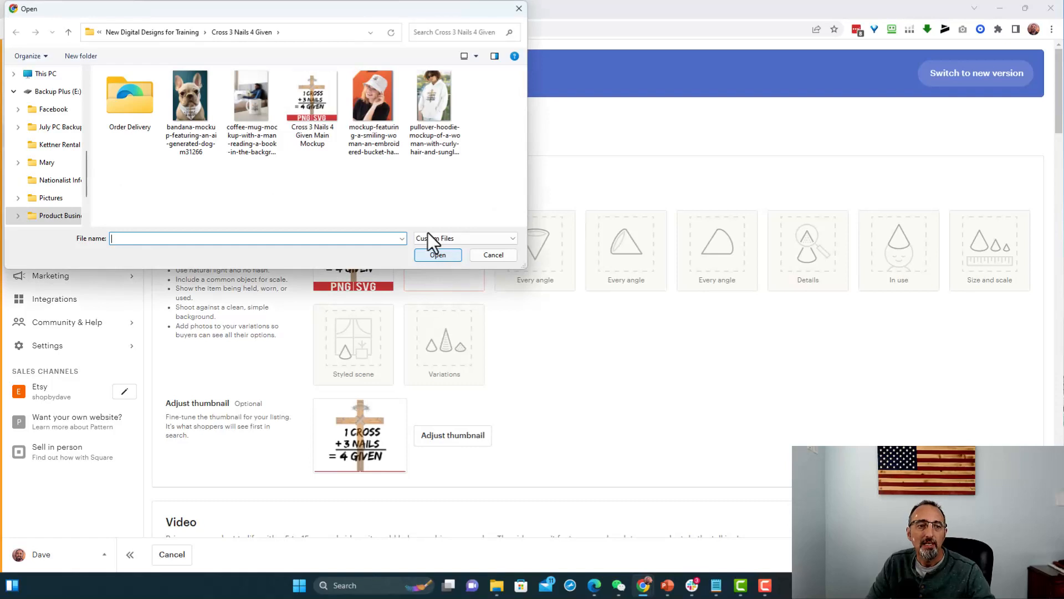
pyautogui.click(197, 109)
pyautogui.keyDown('ctrl'); pyautogui.click(249, 134); pyautogui.keyUp('ctrl')
pyautogui.keyDown('ctrl'); pyautogui.click(367, 120); pyautogui.keyUp('ctrl')
pyautogui.keyDown('ctrl'); pyautogui.click(425, 92); pyautogui.keyUp('ctrl')
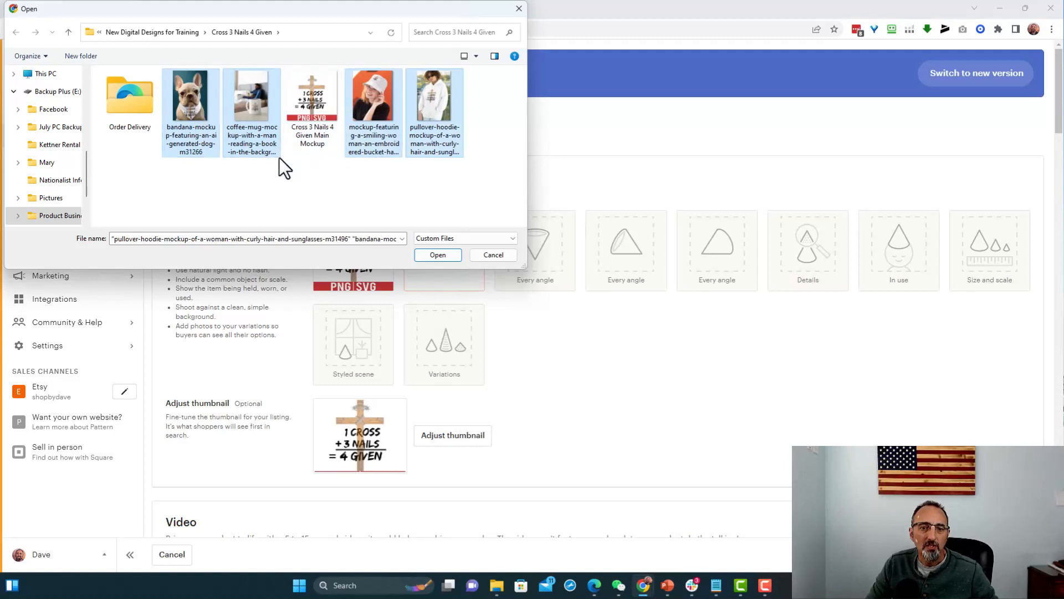
pyautogui.click(438, 255)
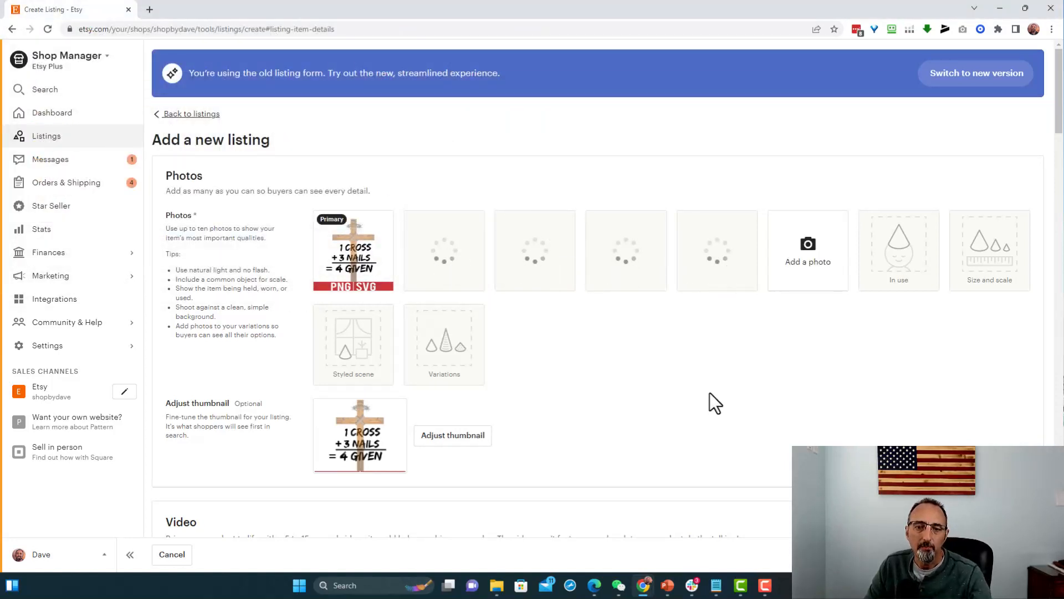
# - Add the MP4 video of the bearded man wearing a pullover hoodie to the listing
pyautogui.scroll(-1, 616, 356)
pyautogui.scroll(-4, 617, 357)
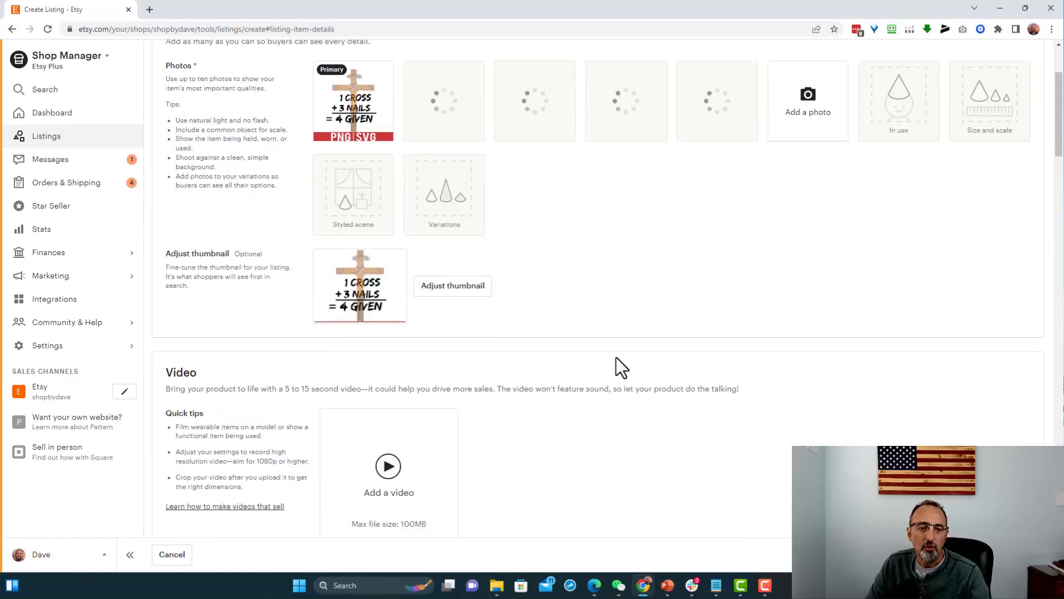
pyautogui.click(383, 396)
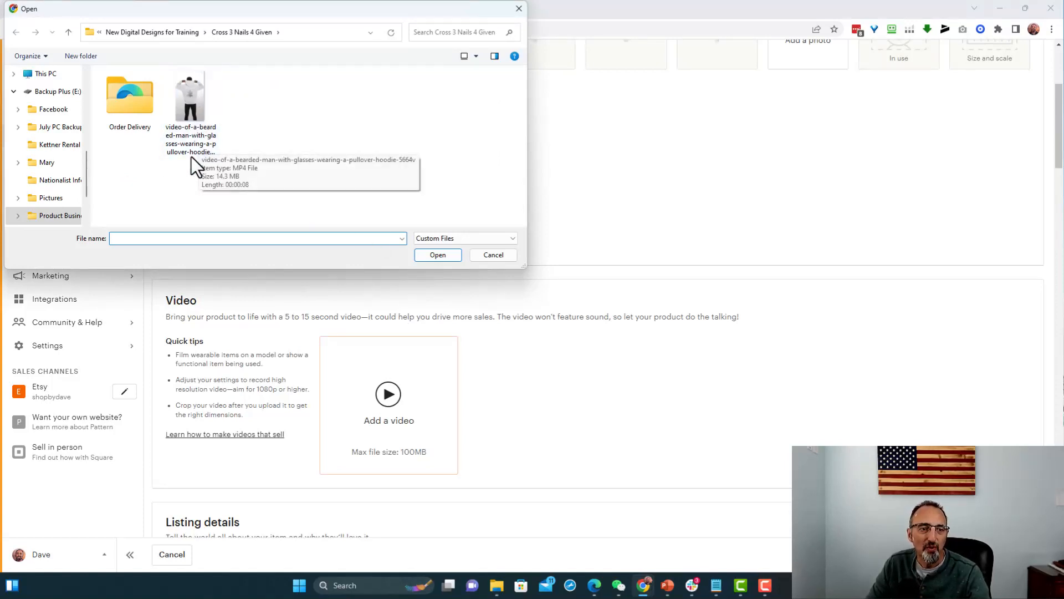
pyautogui.click(194, 94)
pyautogui.doubleClick(194, 94)
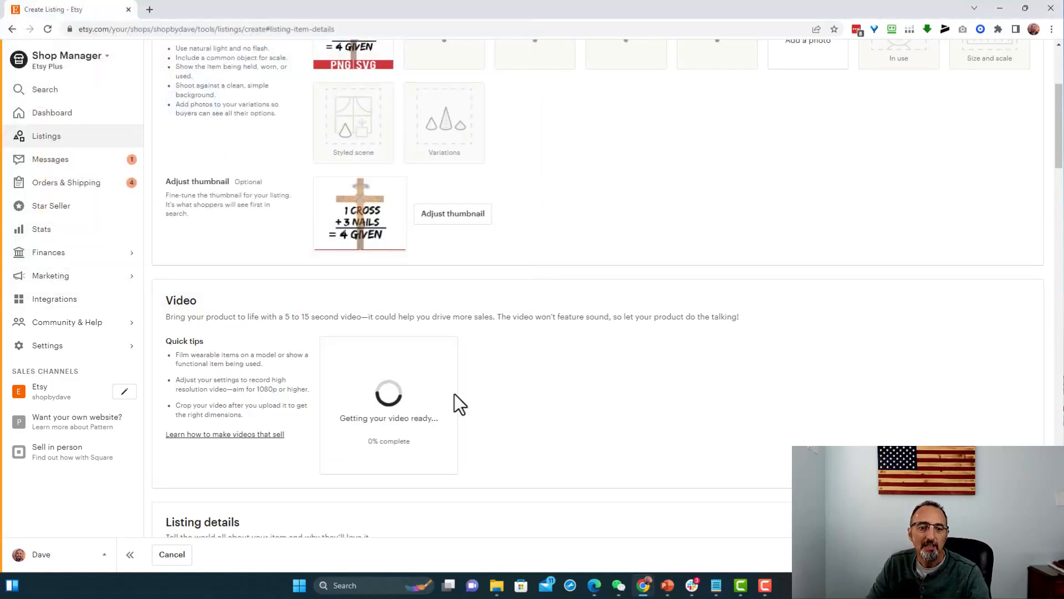
# - Set the listing title to "1 cross plus 3 nails equals 4given svg png eps pdf jpg, easter resurrection day design, instant digital download printable cricut."
pyautogui.scroll(2, 557, 362)
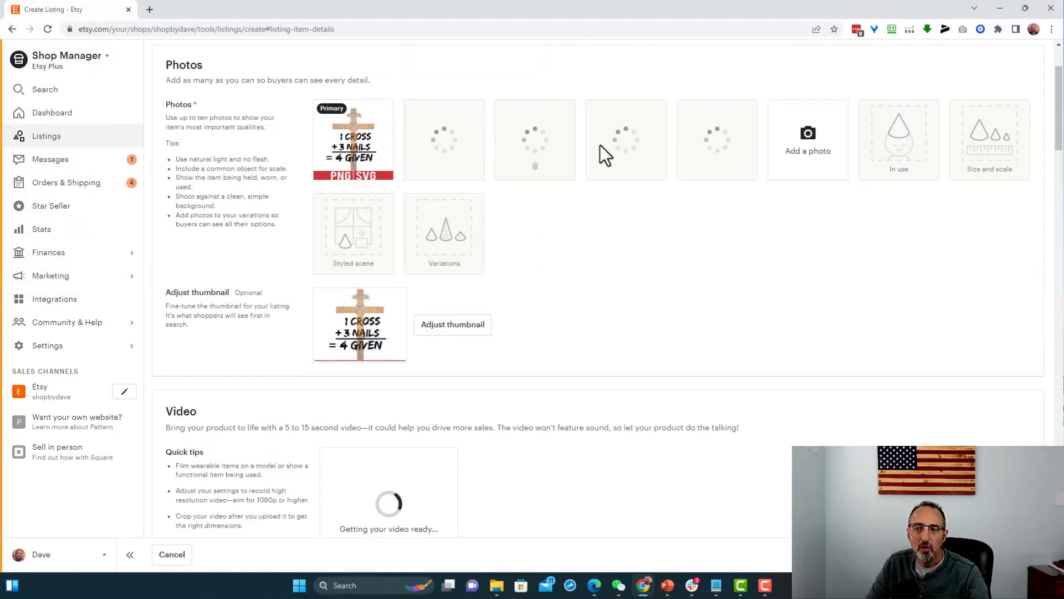
pyautogui.scroll(-7, 586, 336)
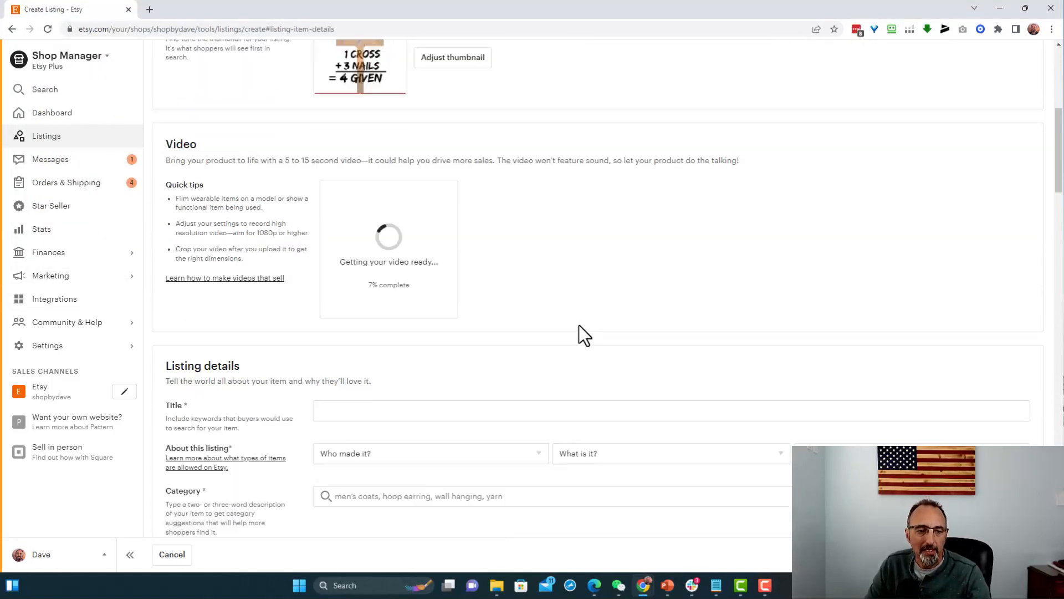
pyautogui.click(332, 290)
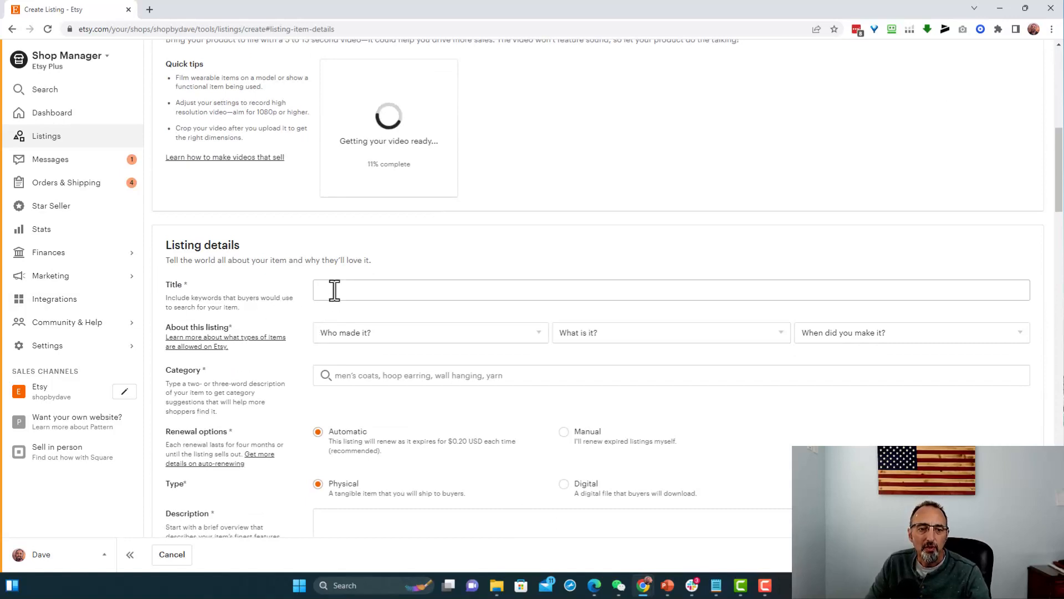
pyautogui.hotkey('alt', 'Tab')
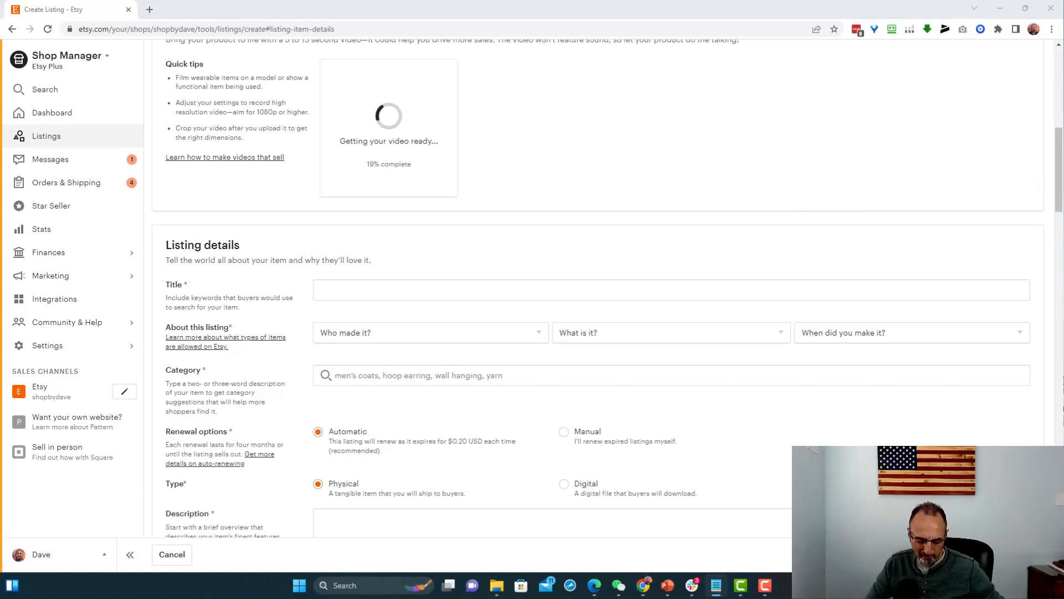
pyautogui.click(375, 291)
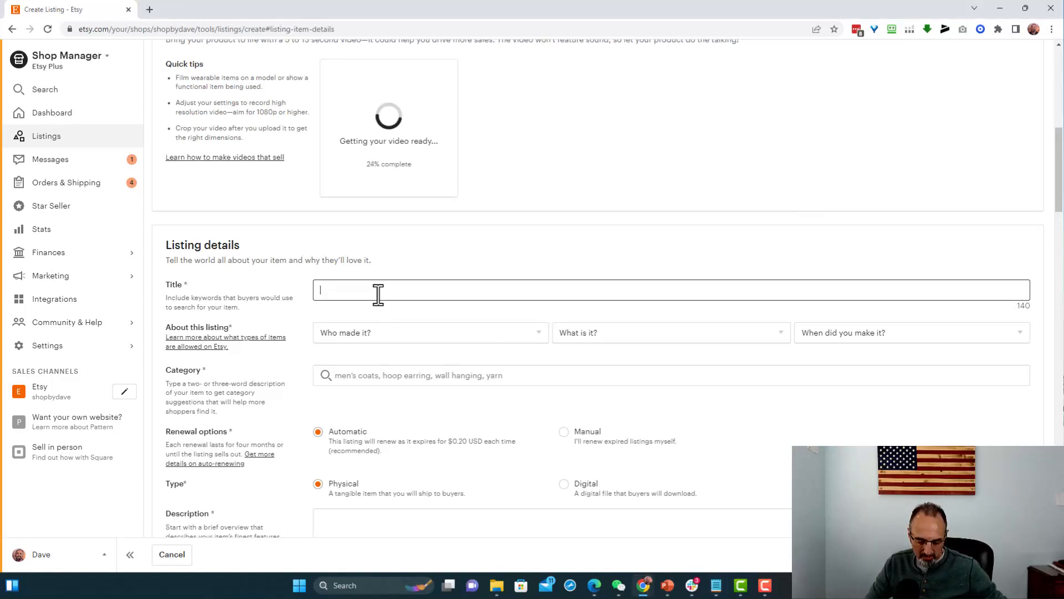
pyautogui.write('1 cross plus 3 nails equals 4given svg png eps pdf jpg, easter resurrection day design, instant digital download printable cricut.')
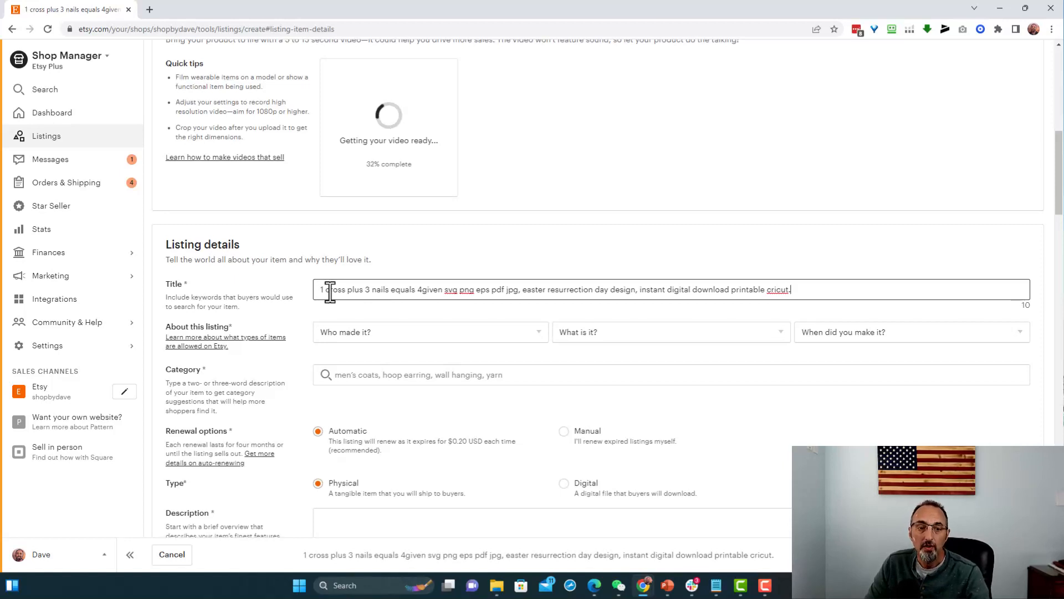
pyautogui.click(422, 290)
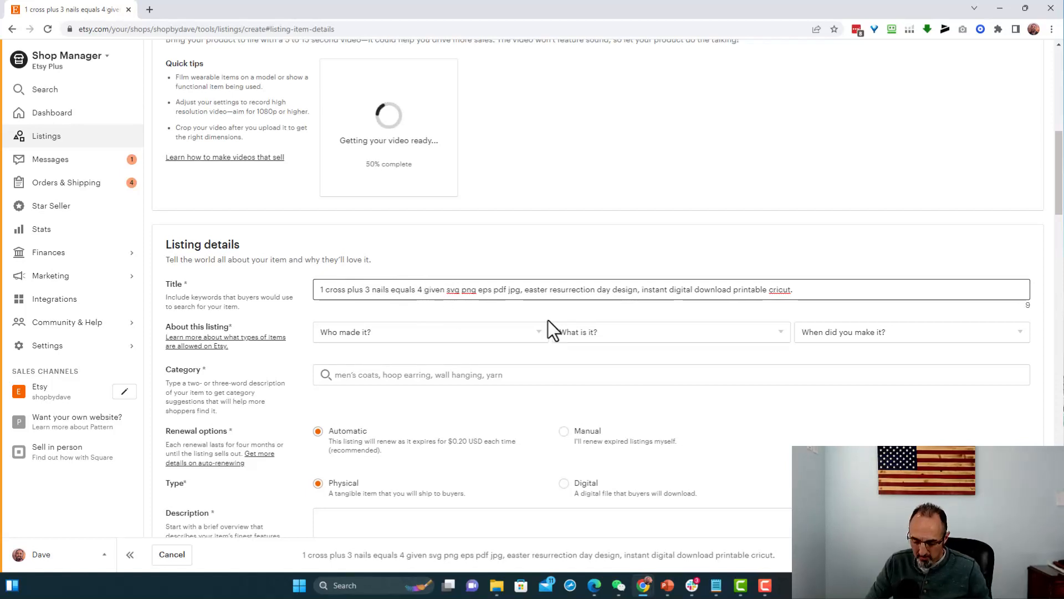
pyautogui.press('BackSpace')
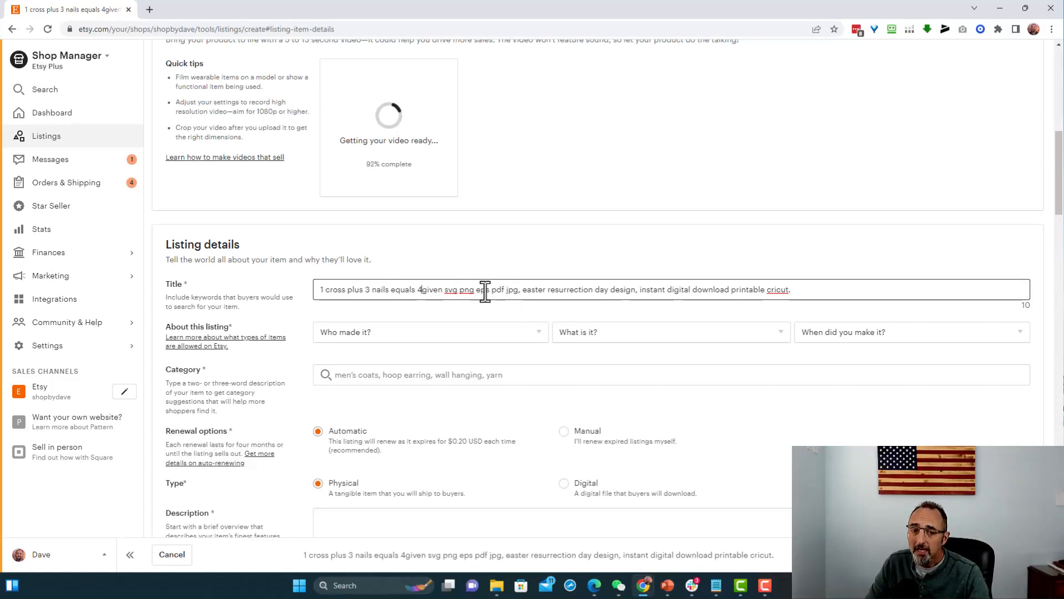
# - Examine the eps, pdf and jpg format keywords in the title, along with the uploaded photos and video
pyautogui.moveTo(518, 290); pyautogui.dragTo(475, 289)
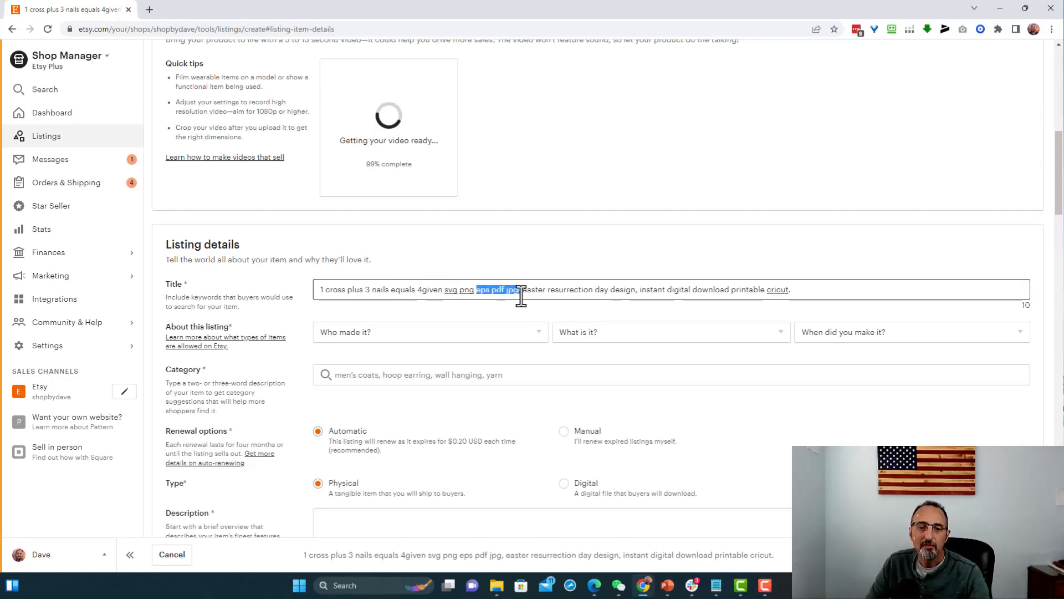
pyautogui.click(502, 289)
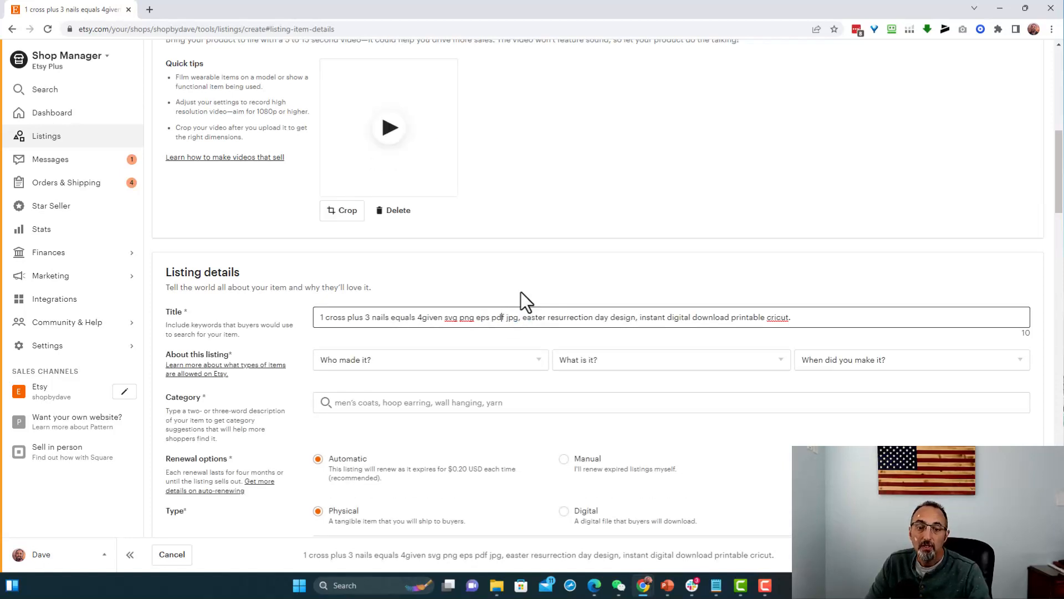
pyautogui.scroll(8, 497, 216)
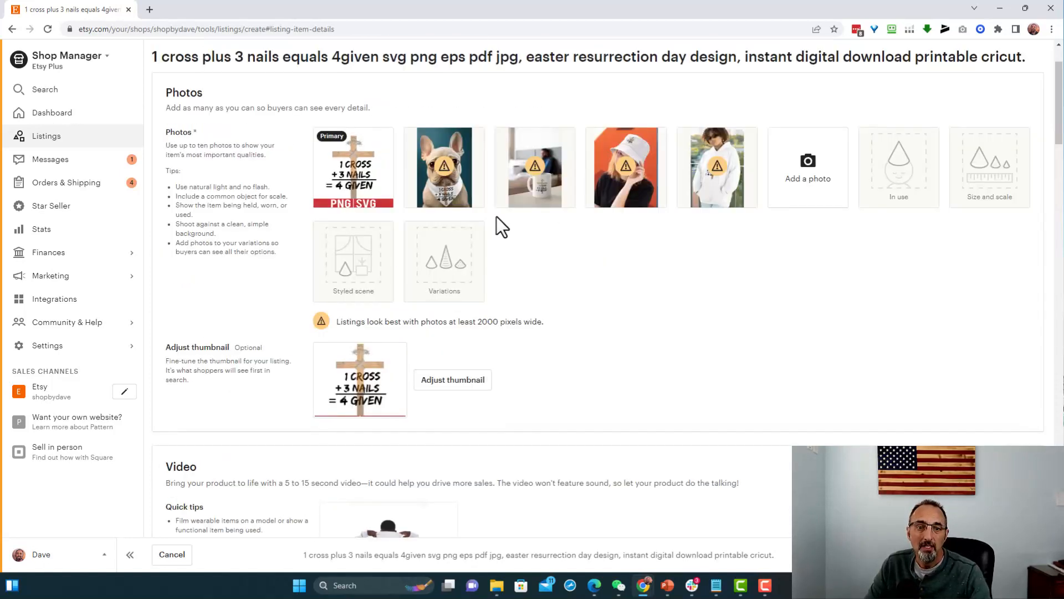
pyautogui.scroll(-7, 613, 349)
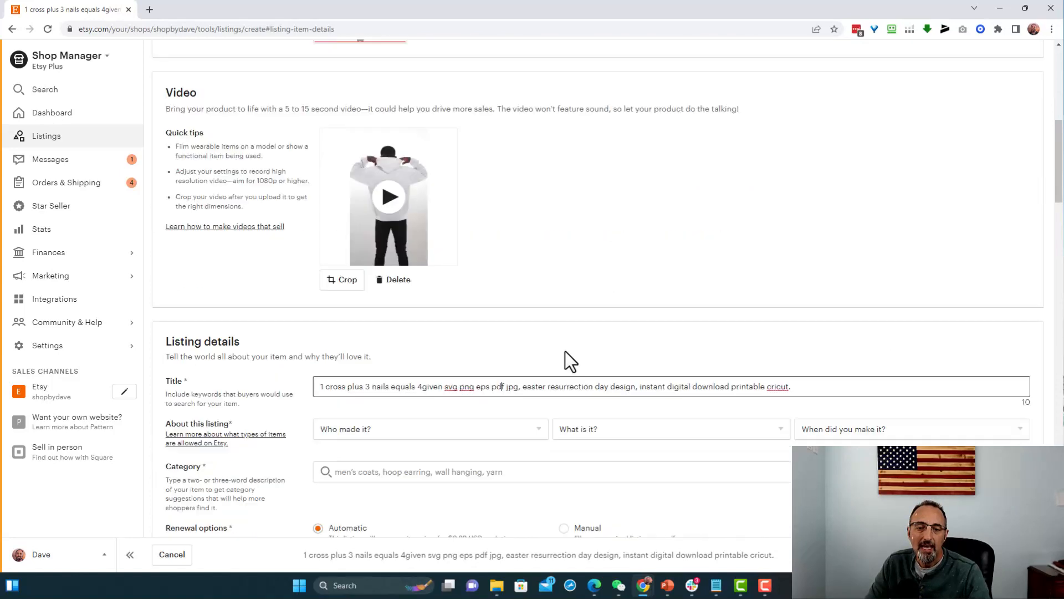
pyautogui.scroll(-1, 565, 351)
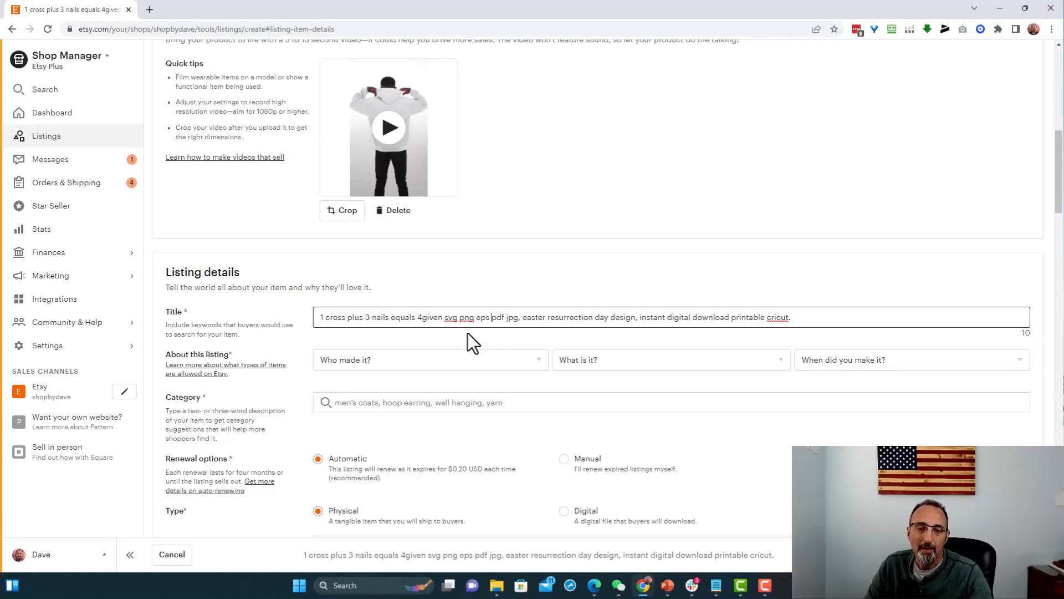
pyautogui.doubleClick(508, 318)
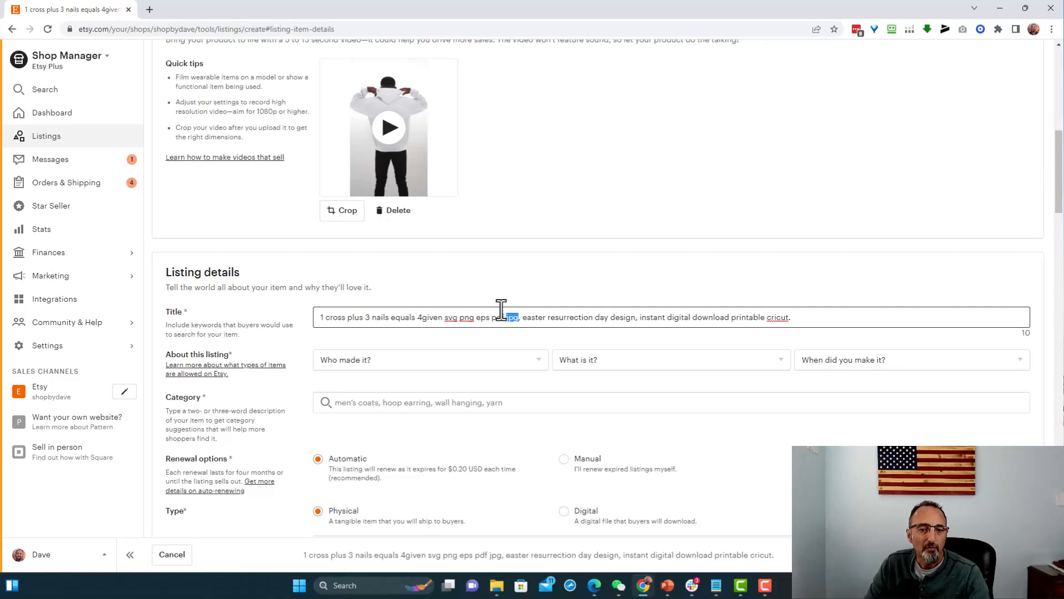
pyautogui.doubleClick(480, 318)
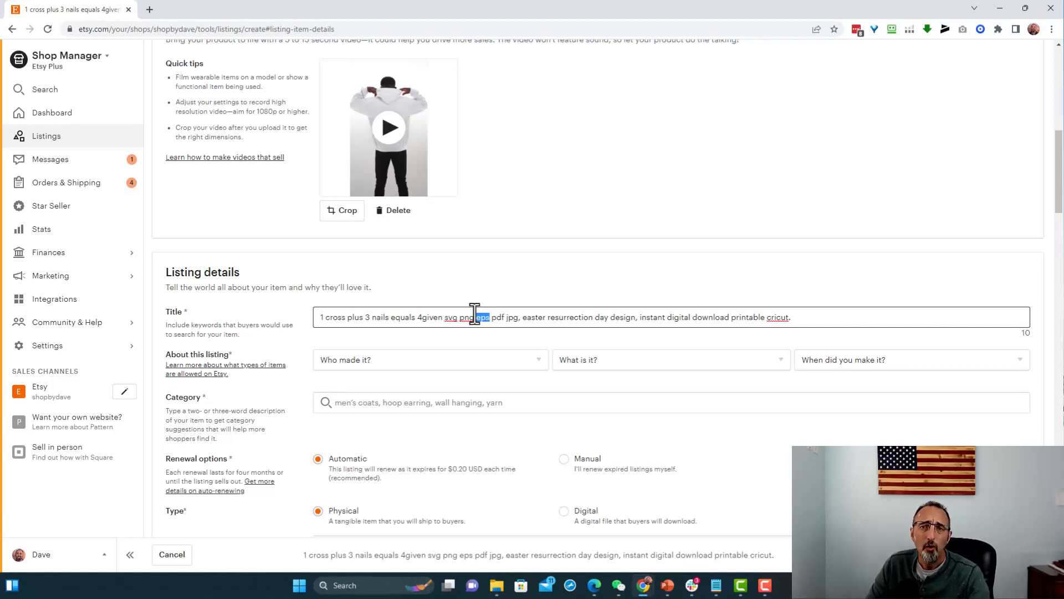
pyautogui.moveTo(501, 322); pyautogui.dragTo(505, 320)
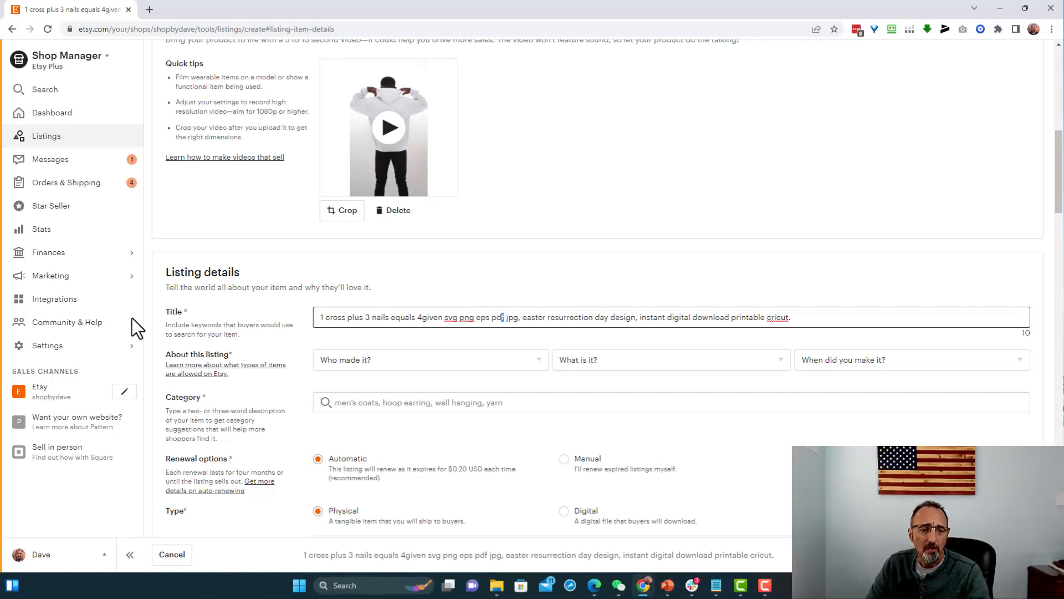
# - Describe the item under About this listing as made by "I did", "A finished product", made in 2020 - 2023
pyautogui.scroll(-2, 358, 321)
pyautogui.click(441, 247)
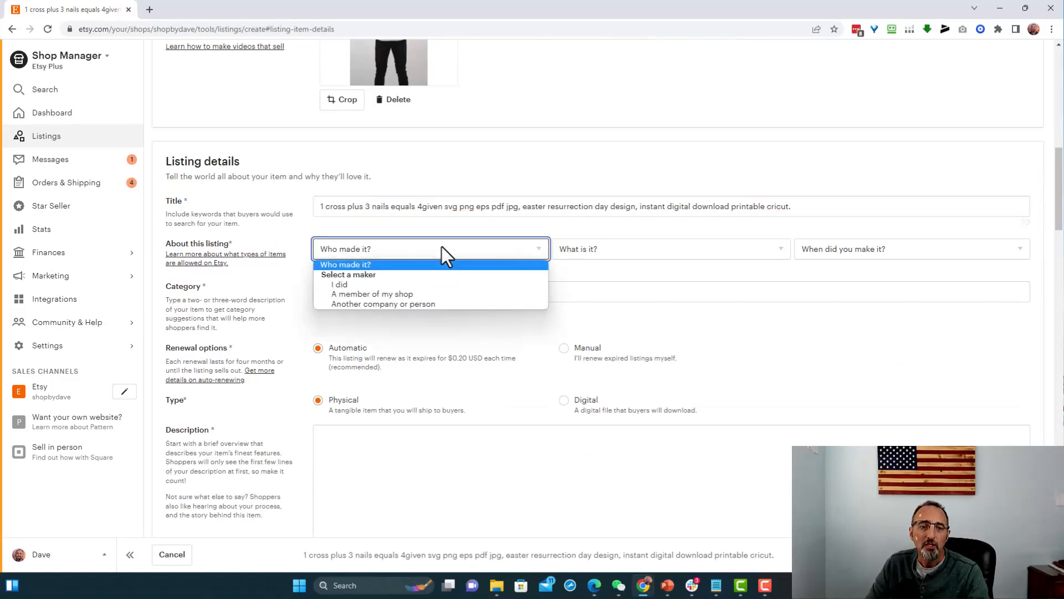
pyautogui.press('Escape')
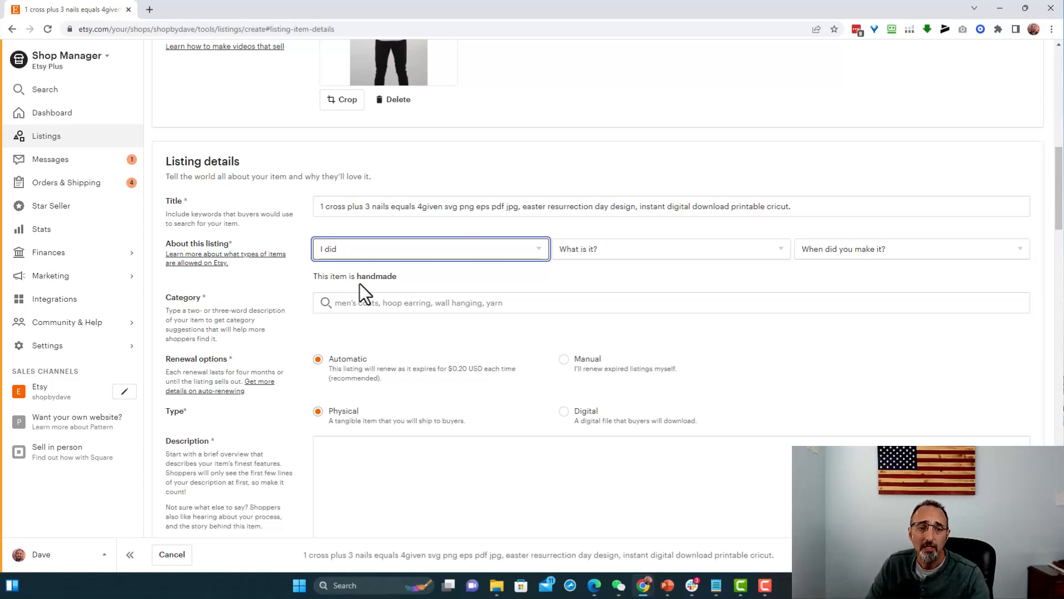
pyautogui.click(660, 251)
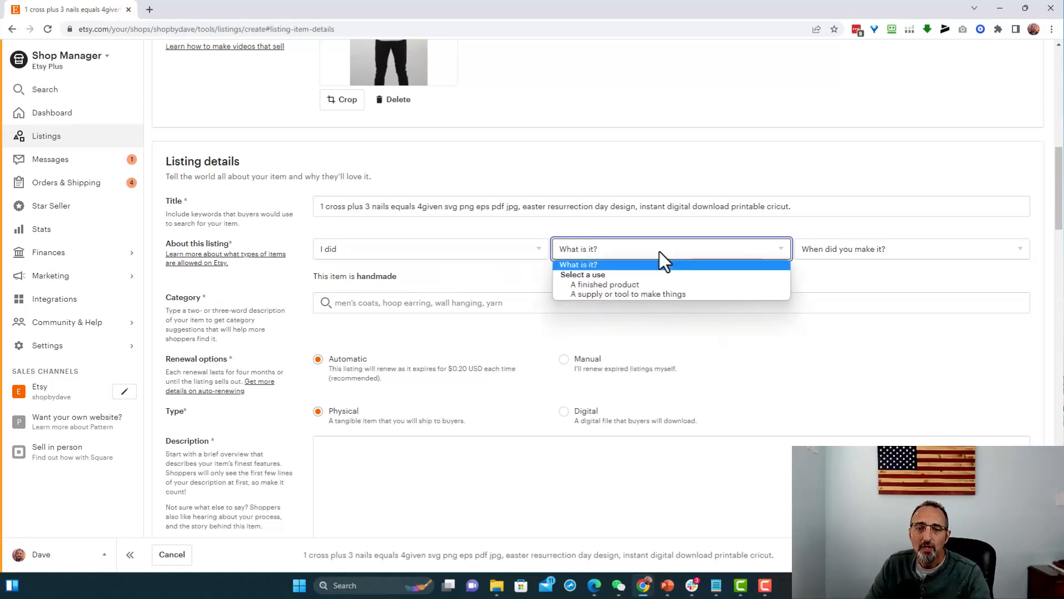
pyautogui.click(627, 283)
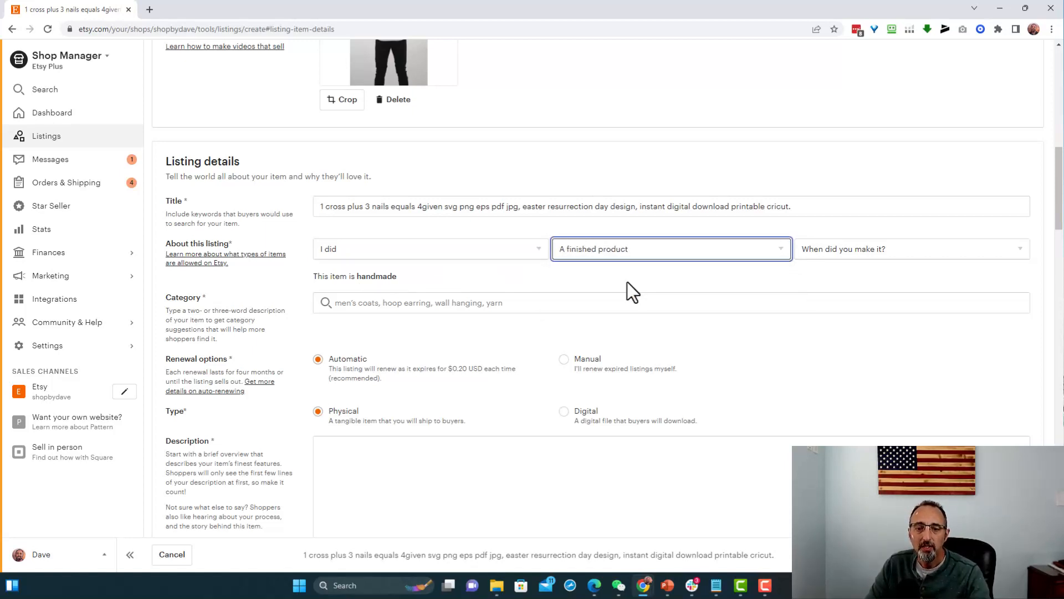
pyautogui.click(830, 249)
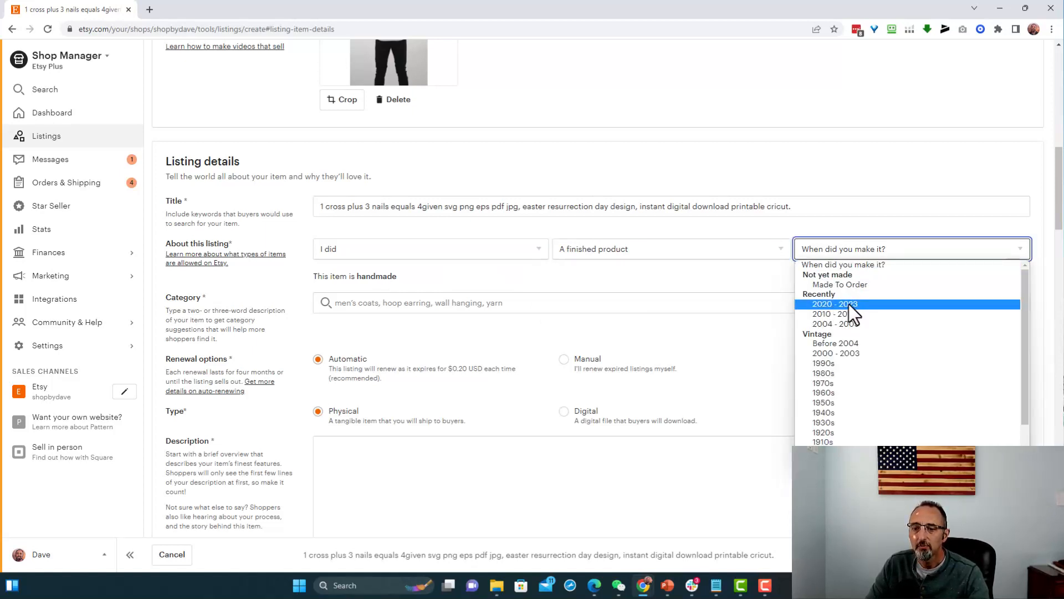
pyautogui.click(849, 303)
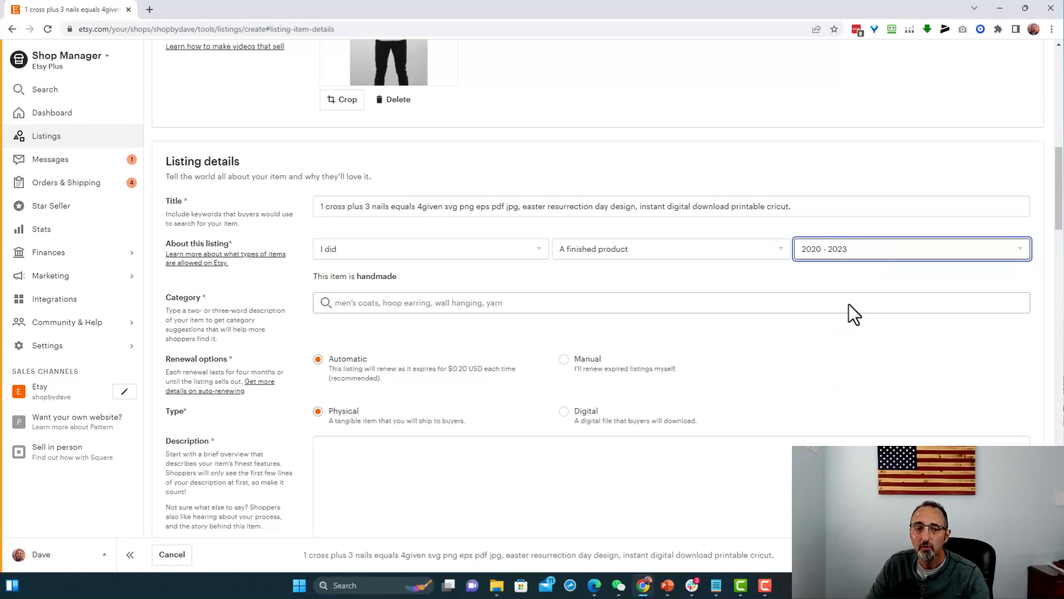
# - Set the category to Clip Art & Image Files and select the Card making & stationery, Collage, Kids' crafts and Scrapbooking craft types
pyautogui.click(416, 308)
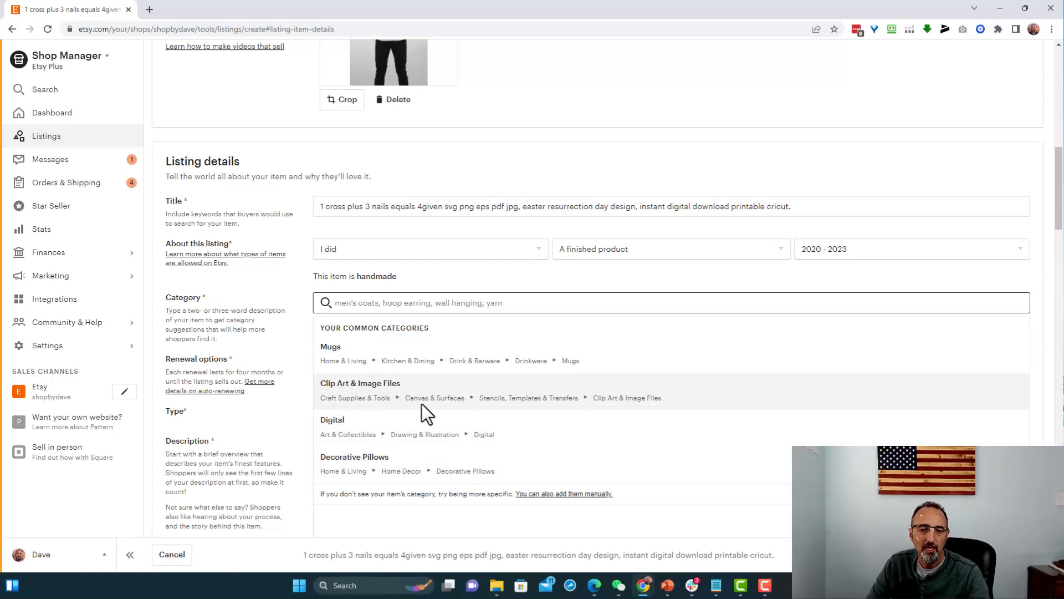
pyautogui.click(603, 401)
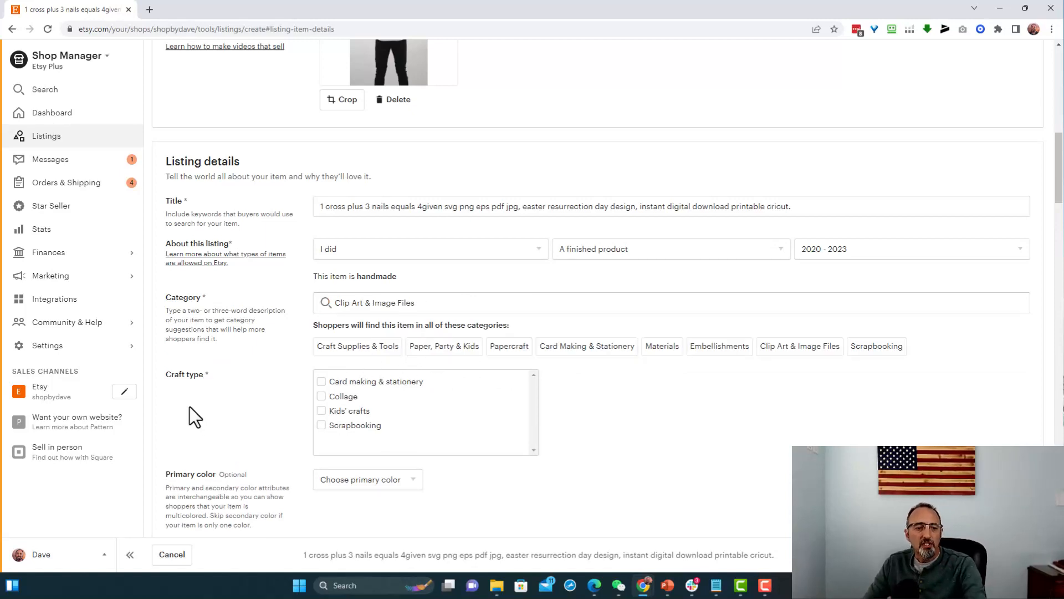
pyautogui.click(321, 381)
pyautogui.click(322, 395)
pyautogui.click(322, 410)
pyautogui.click(321, 425)
# - Examine the optional color, length, width and occasion attributes, including the available length units and occasions
pyautogui.scroll(-3, 613, 454)
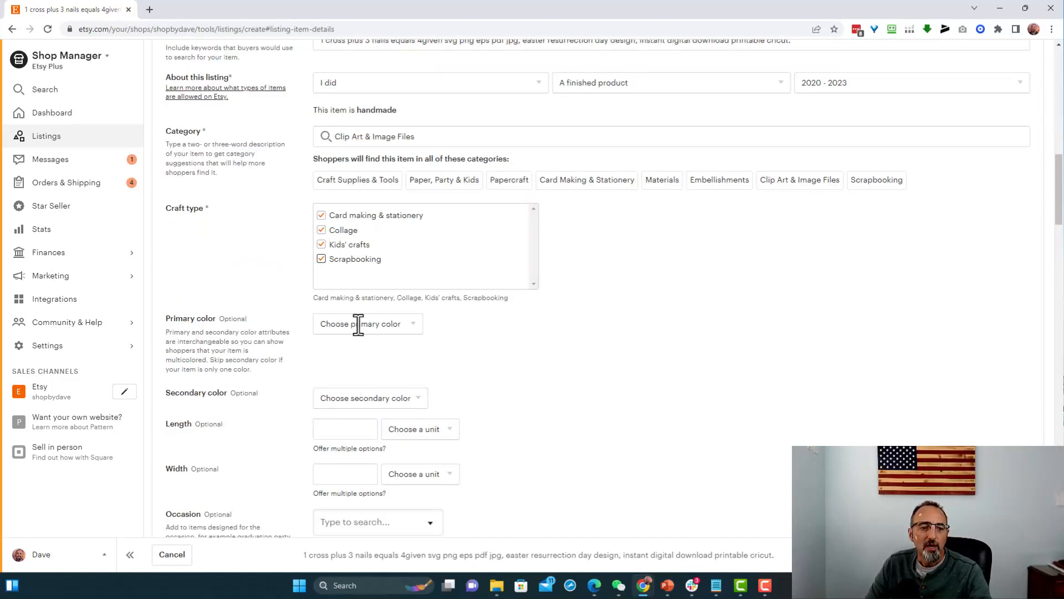
pyautogui.scroll(-2, 407, 341)
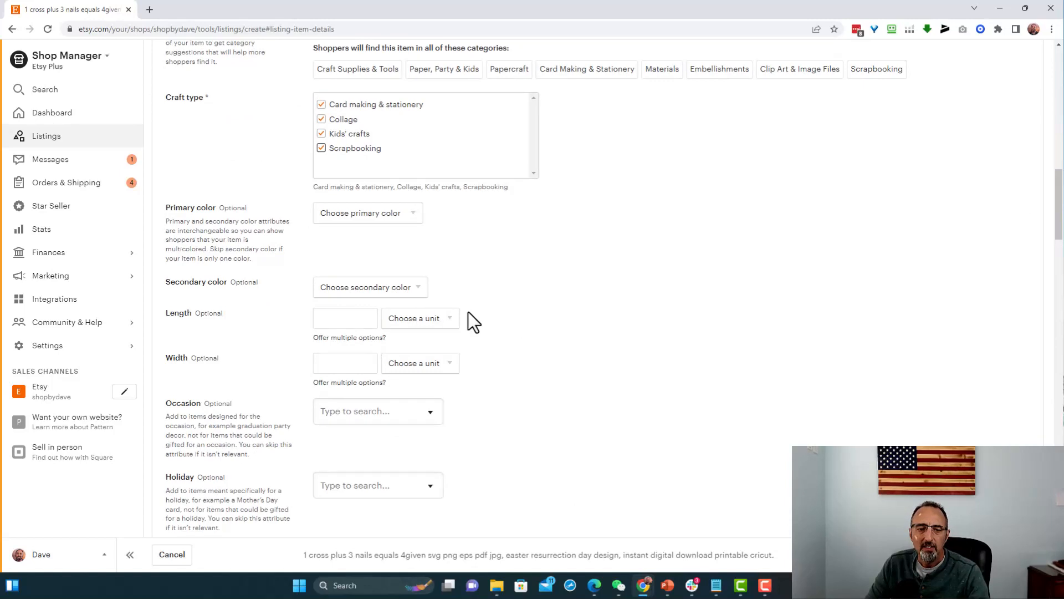
pyautogui.scroll(-2, 450, 308)
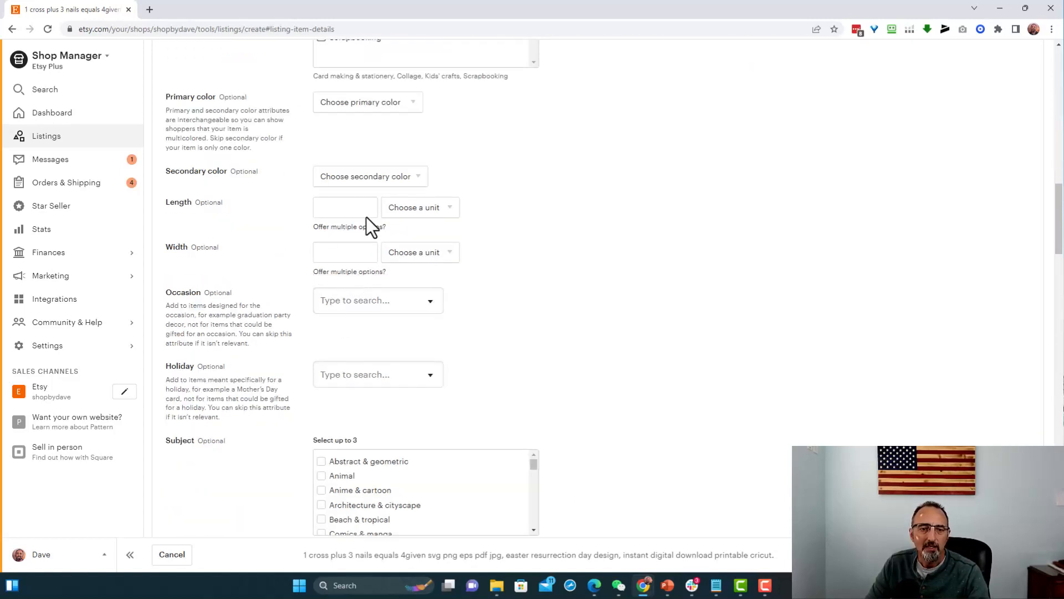
pyautogui.click(415, 208)
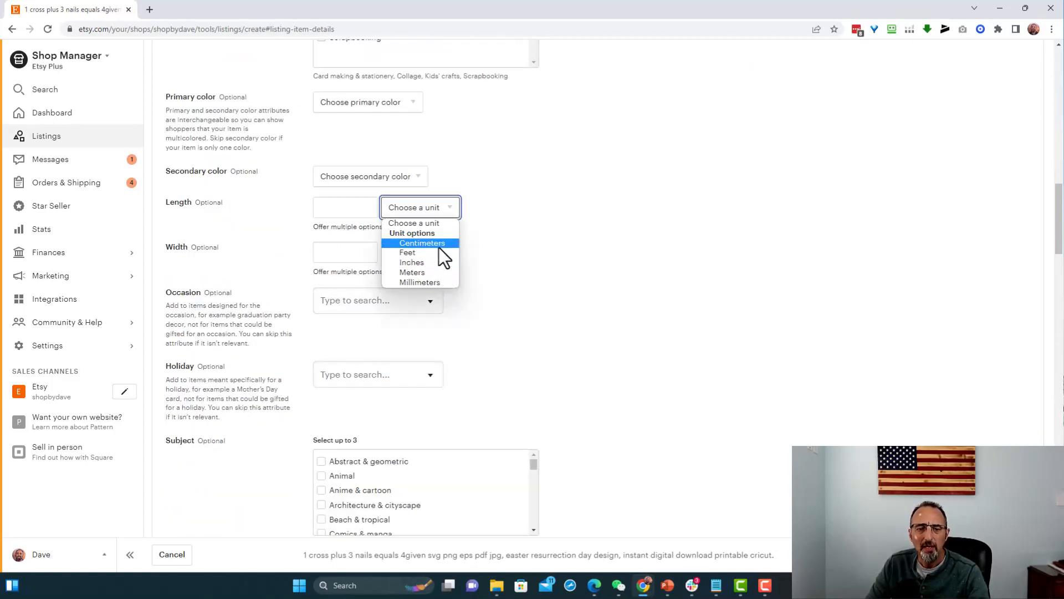
pyautogui.click(508, 250)
pyautogui.scroll(-1, 553, 304)
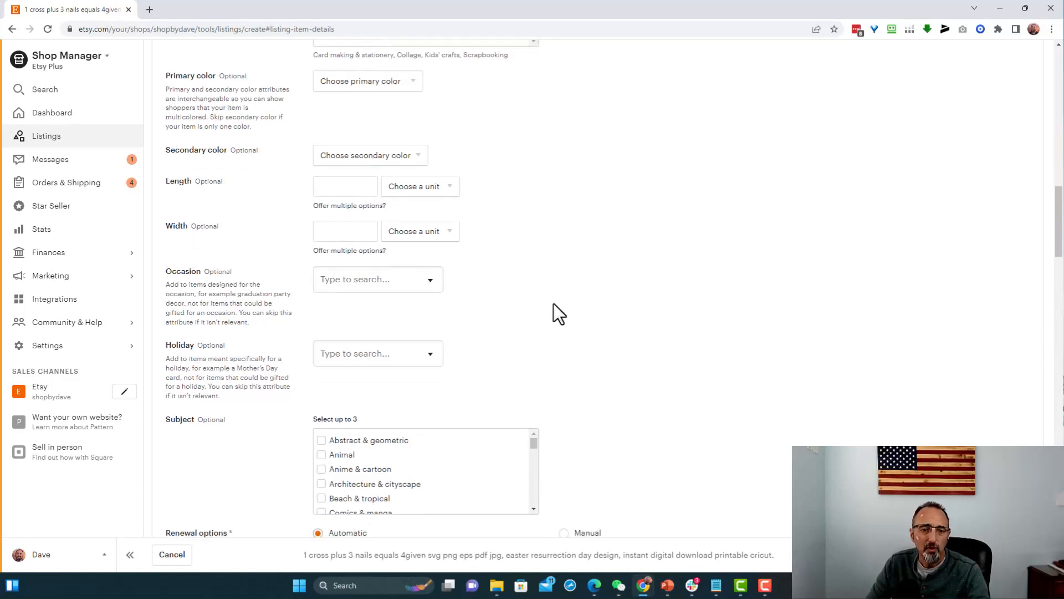
pyautogui.scroll(-3, 553, 304)
pyautogui.click(416, 133)
pyautogui.scroll(-5, 384, 244)
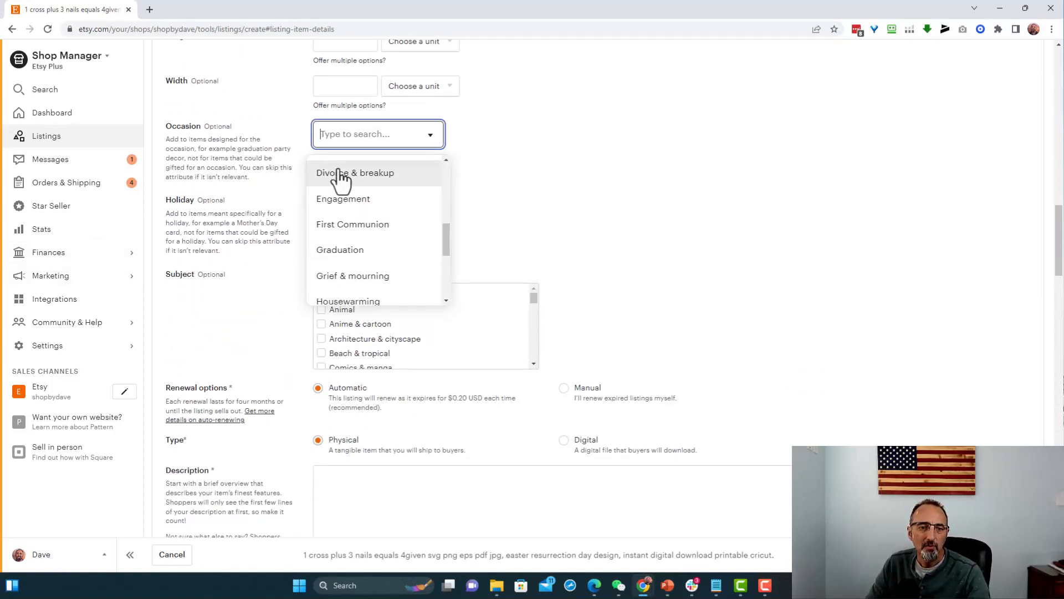
pyautogui.moveTo(446, 235); pyautogui.dragTo(431, 162)
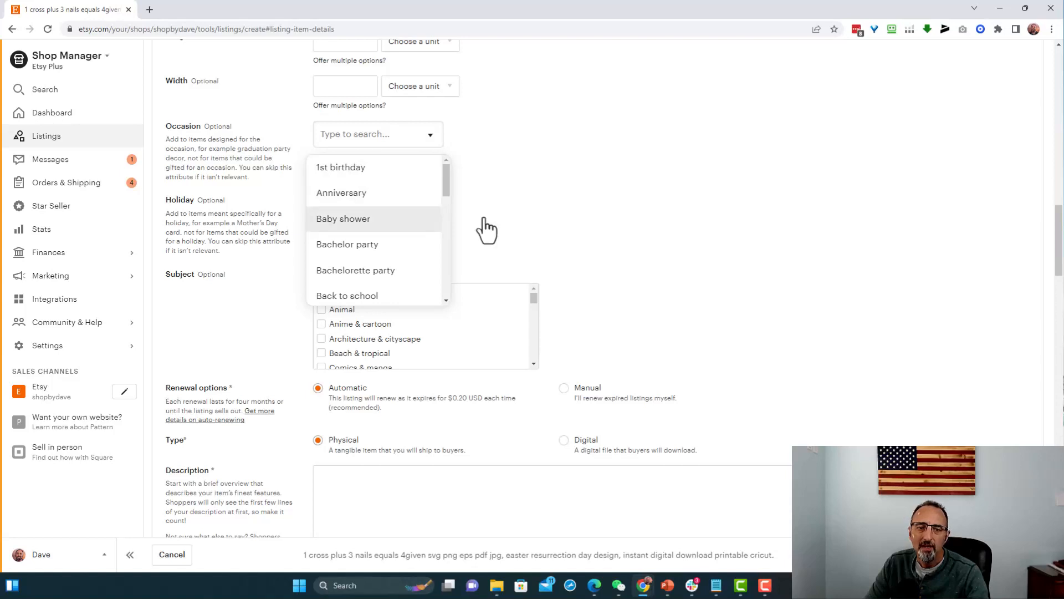
pyautogui.click(549, 221)
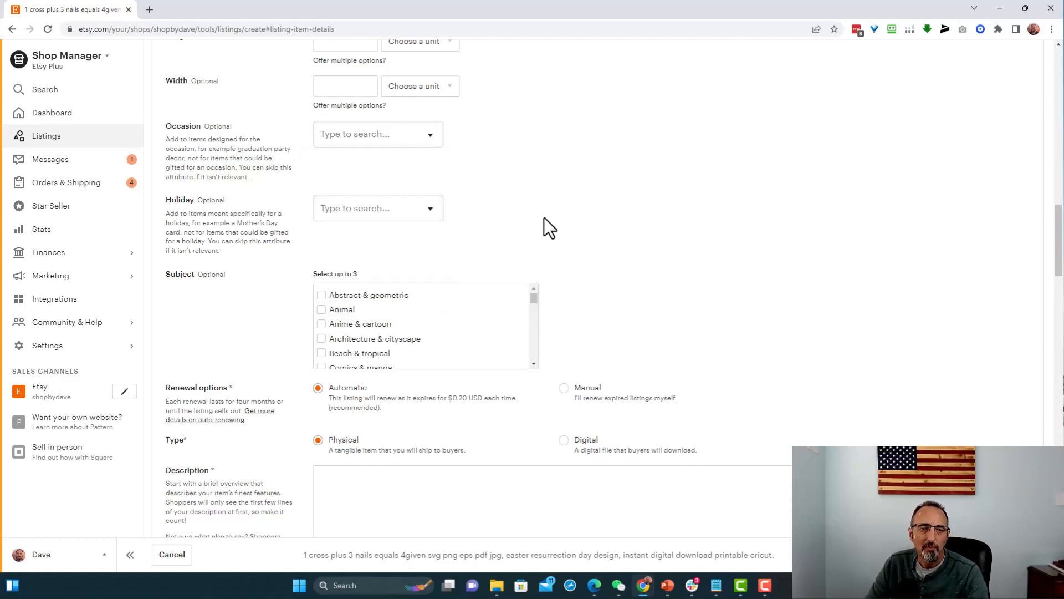
# - Set the listing's holiday to Easter and select Religious as a subject
pyautogui.click(375, 209)
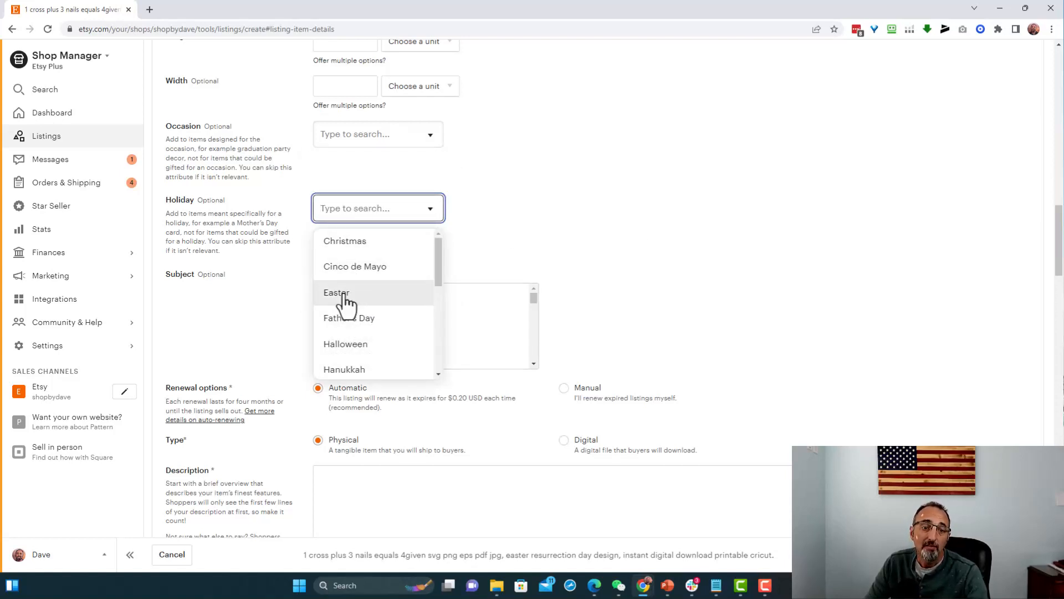
pyautogui.click(370, 290)
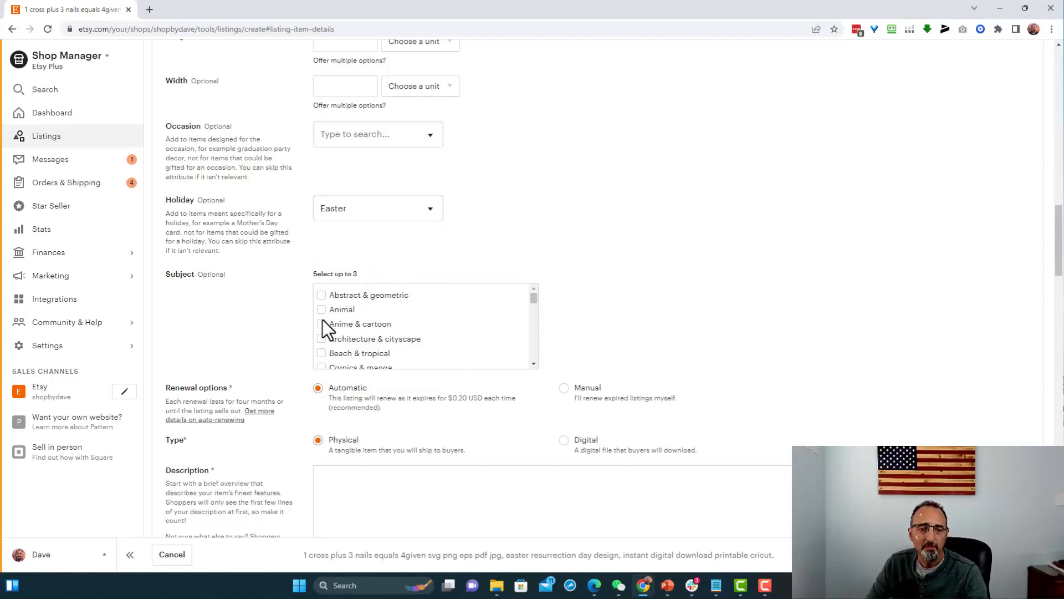
pyautogui.scroll(-3, 377, 339)
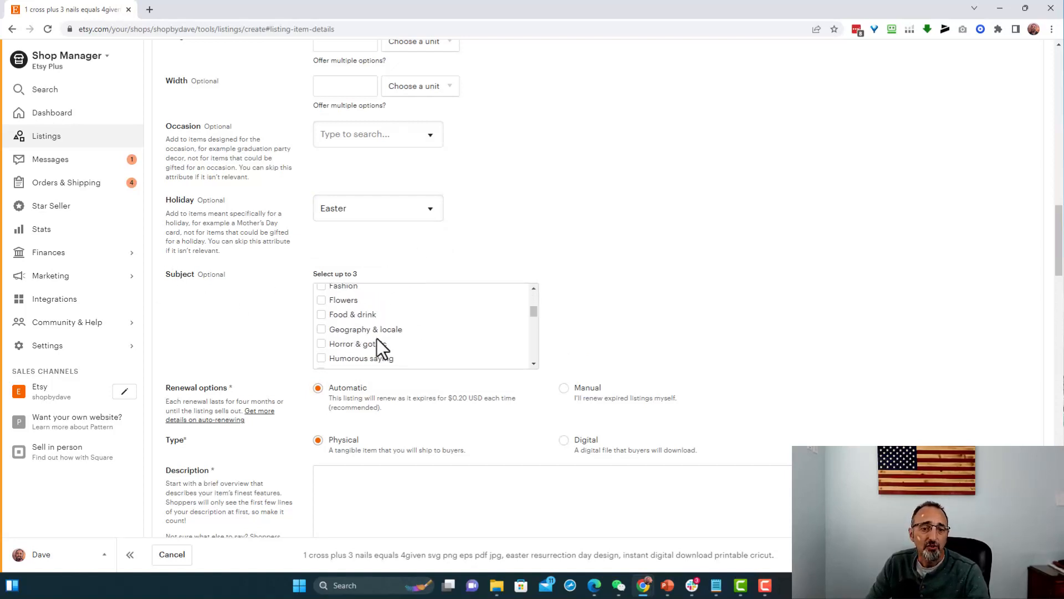
pyautogui.moveTo(533, 310); pyautogui.dragTo(528, 288)
pyautogui.scroll(-7, 516, 318)
pyautogui.scroll(-5, 386, 335)
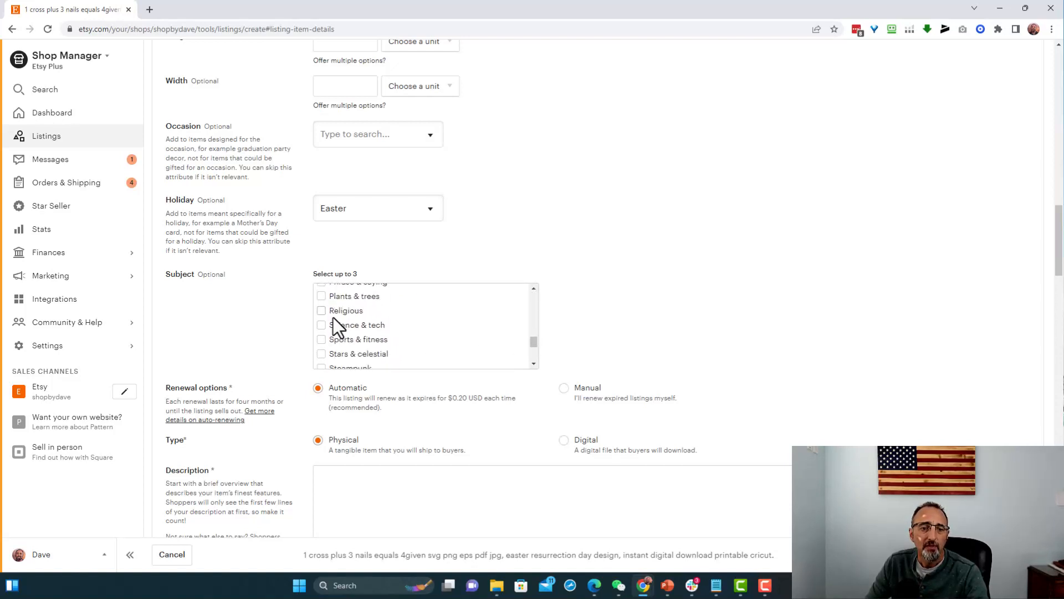
pyautogui.click(325, 312)
# - Look through the rest of the Subject options for further subjects that suit the design
pyautogui.scroll(-2, 405, 343)
pyautogui.scroll(-2, 404, 347)
pyautogui.scroll(3, 404, 347)
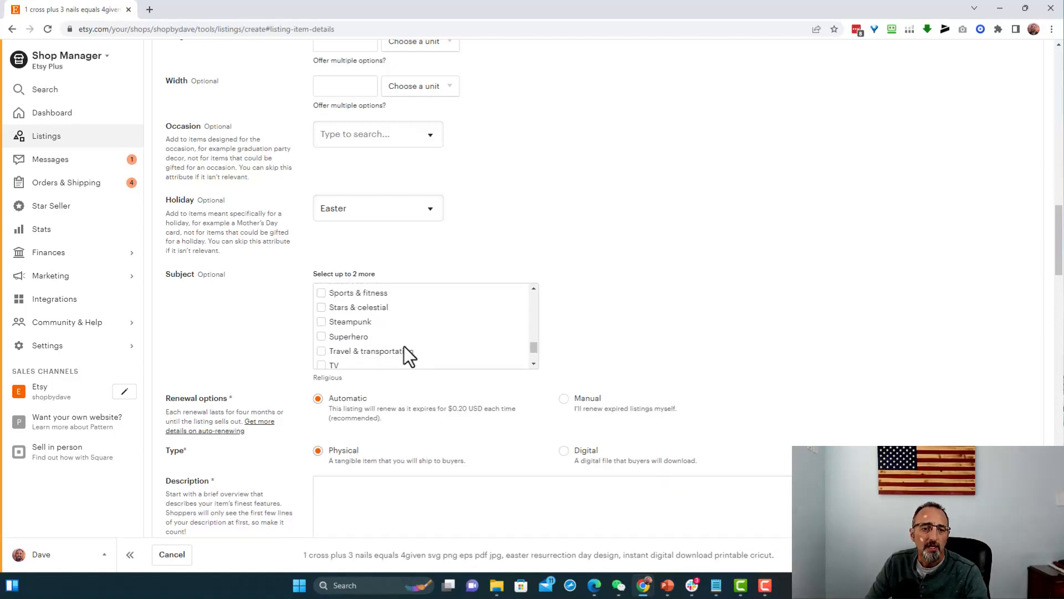
pyautogui.scroll(2, 404, 347)
pyautogui.scroll(3, 351, 356)
pyautogui.scroll(4, 371, 351)
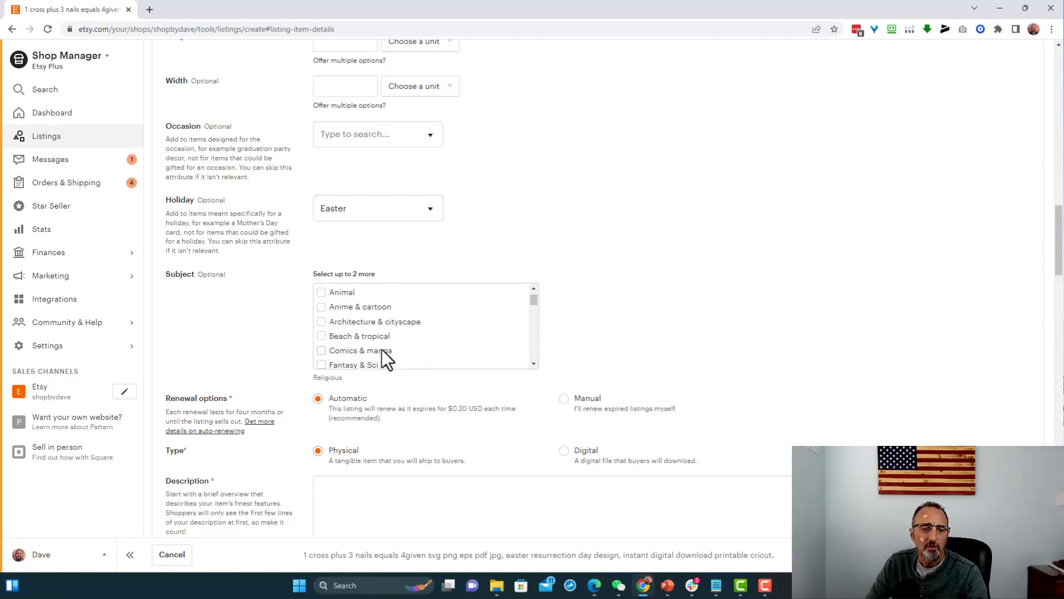
pyautogui.scroll(1, 393, 330)
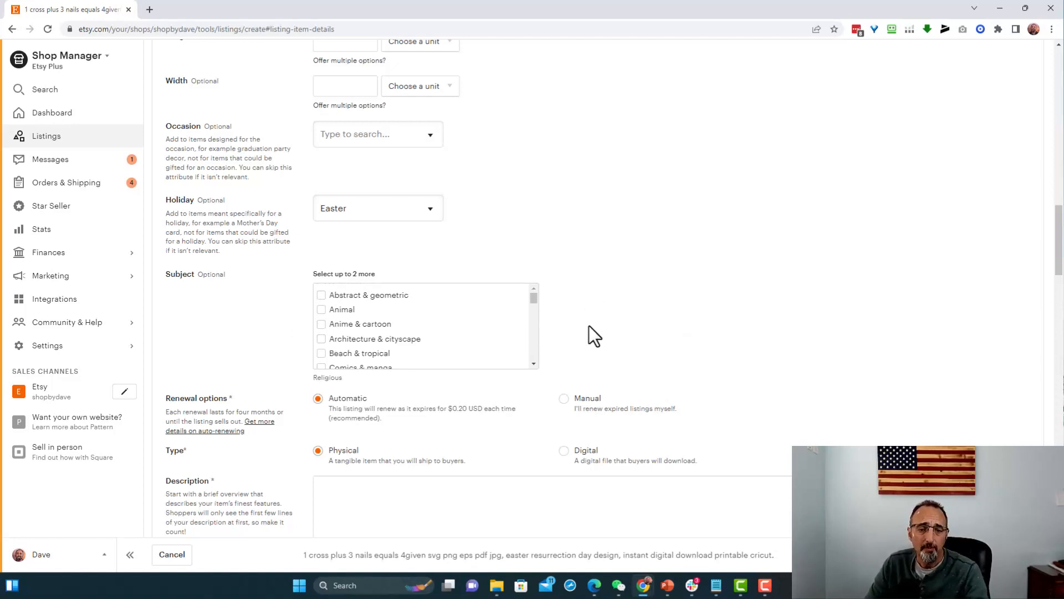
# - Make the listing type Digital and paste the prepared digital download text into the description
pyautogui.scroll(-3, 589, 324)
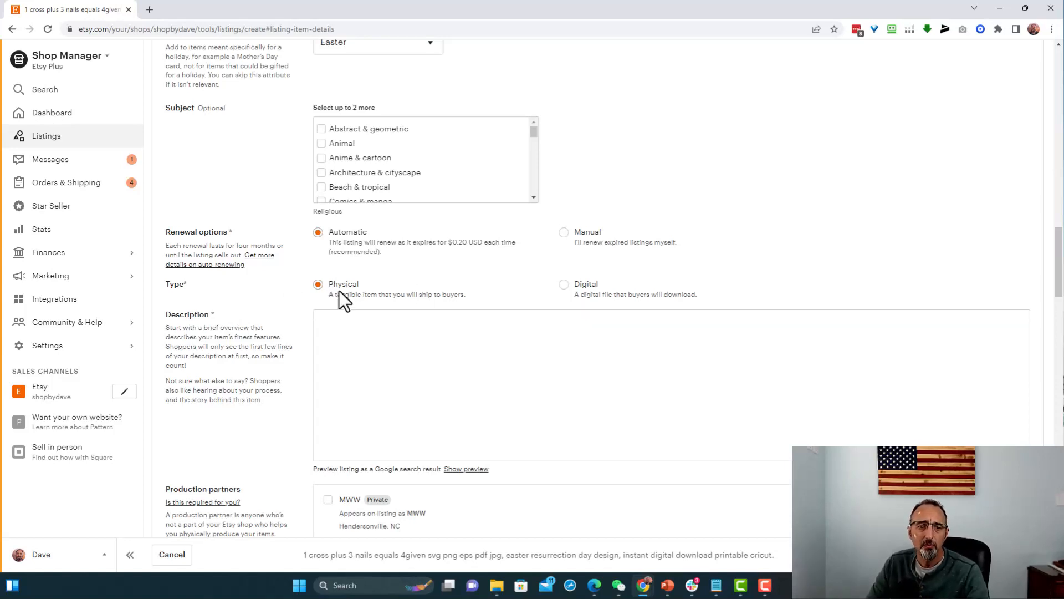
pyautogui.click(563, 285)
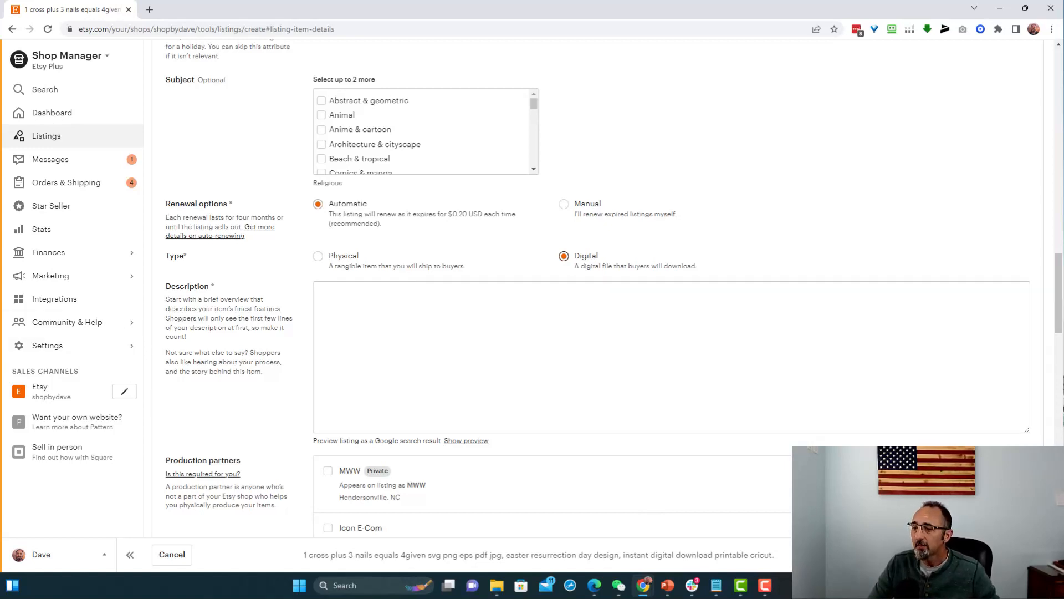
pyautogui.hotkey('alt', 'Tab')
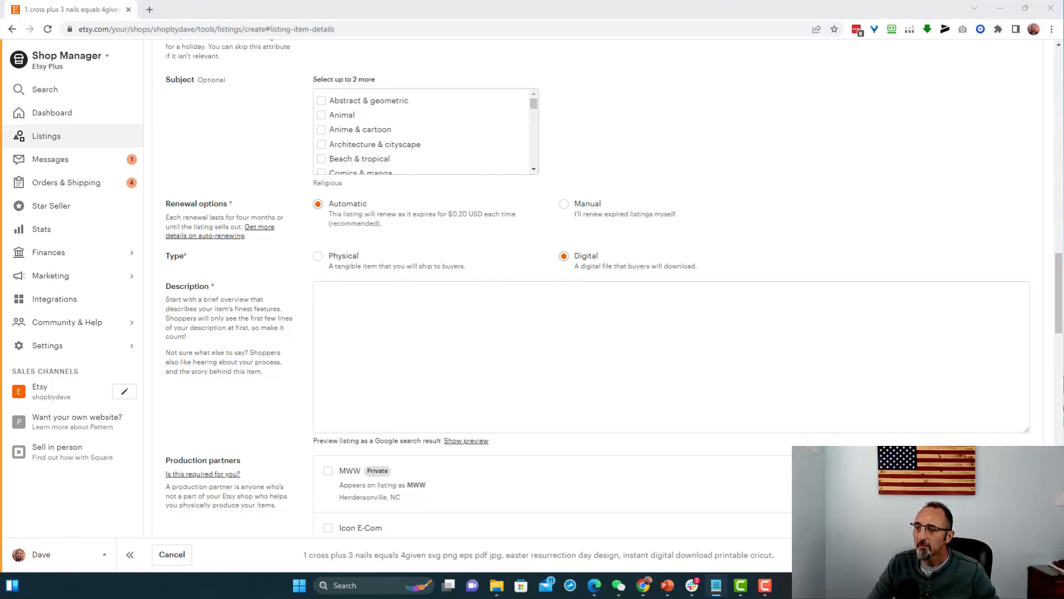
pyautogui.click(489, 309)
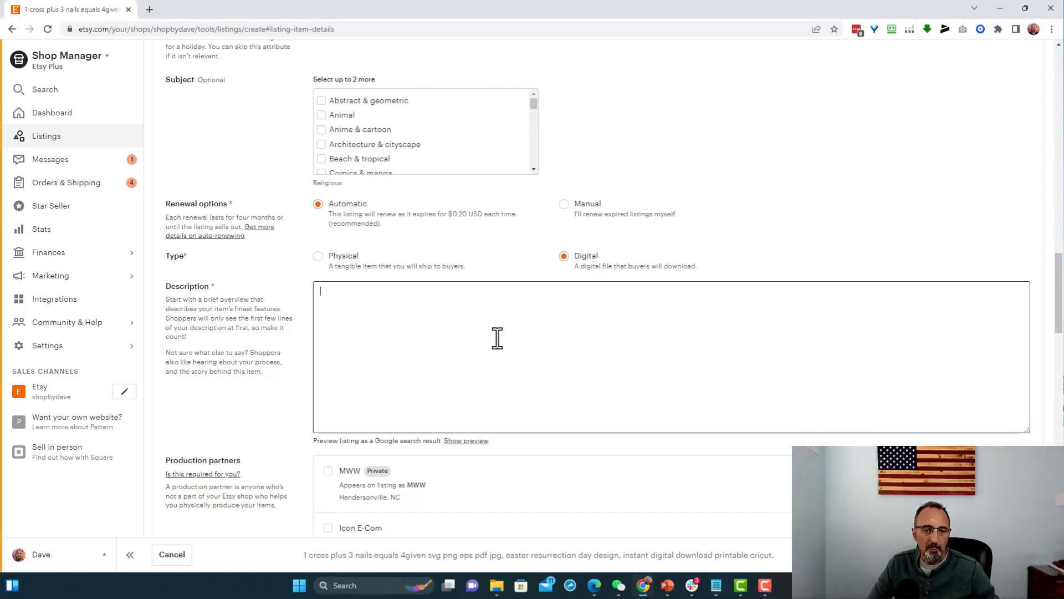
pyautogui.hotkey('ctrl', 'v')
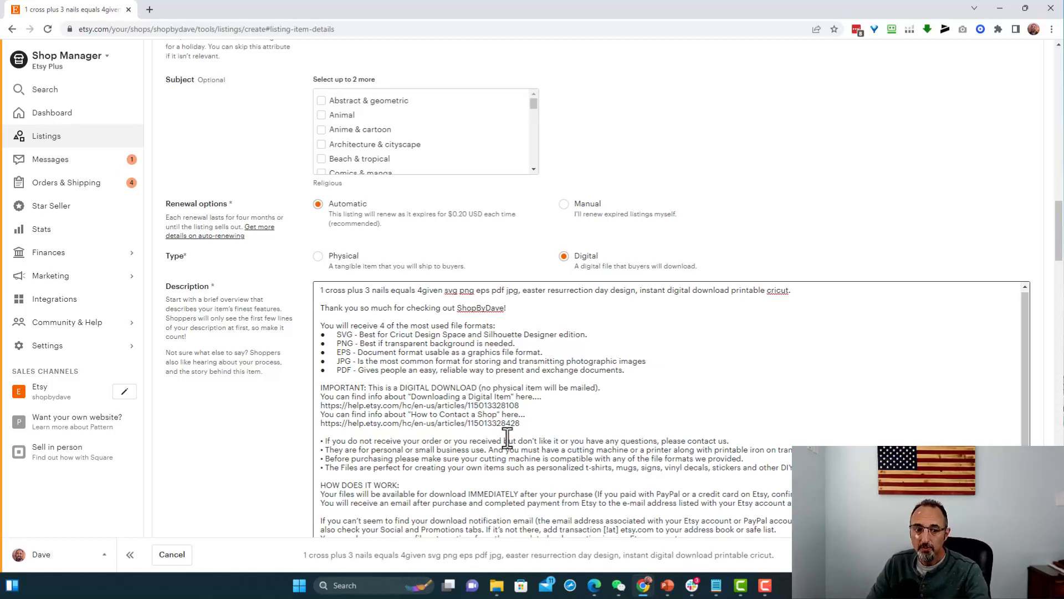
# - Correct the description's sentence above TERMS OF USE to say 5 files containing the following 5 formats
pyautogui.scroll(-2, 504, 451)
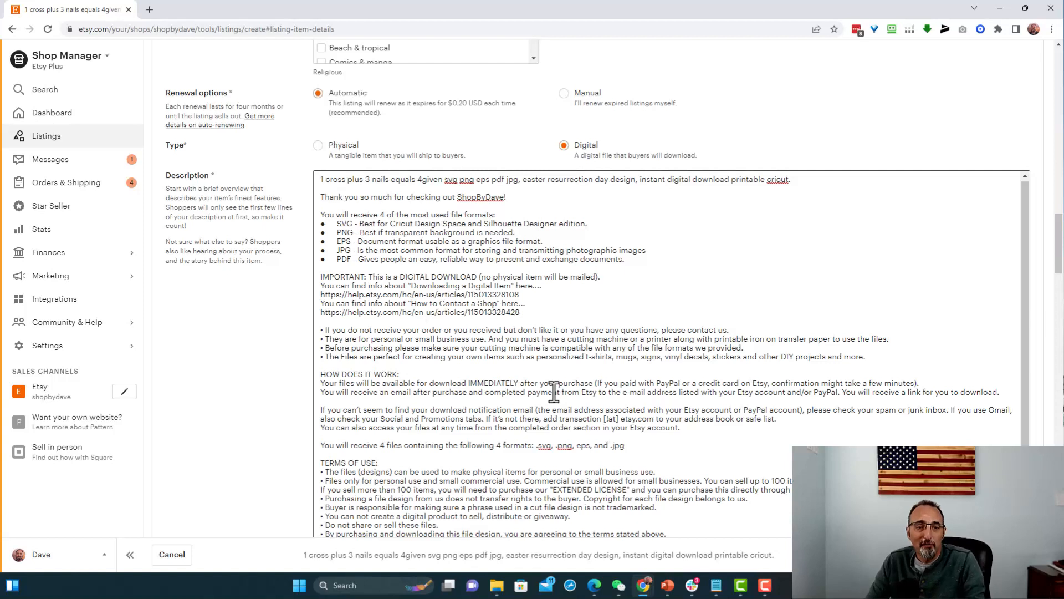
pyautogui.scroll(-1, 467, 378)
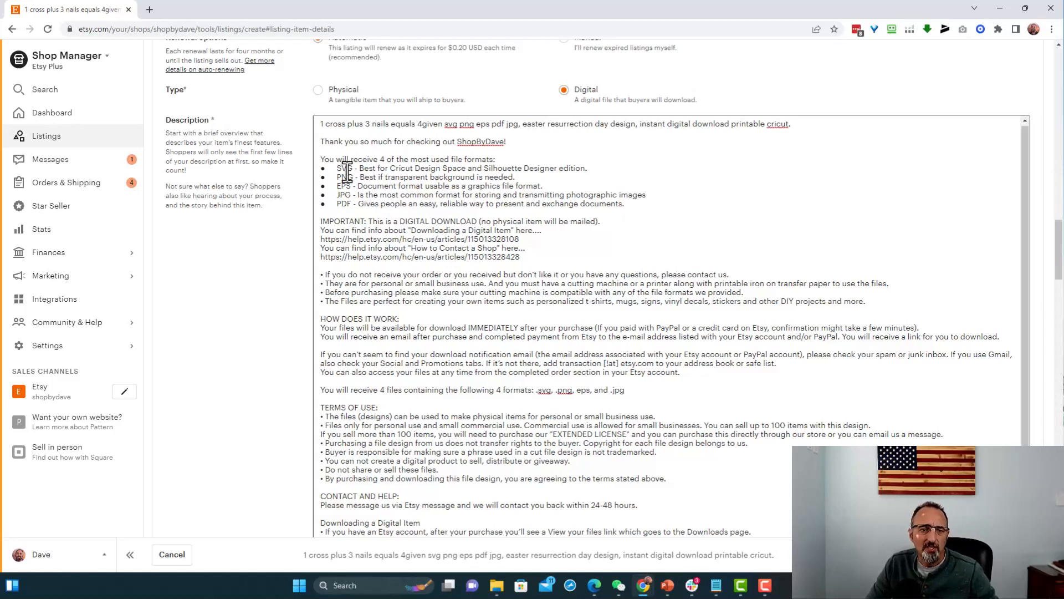
pyautogui.click(388, 391)
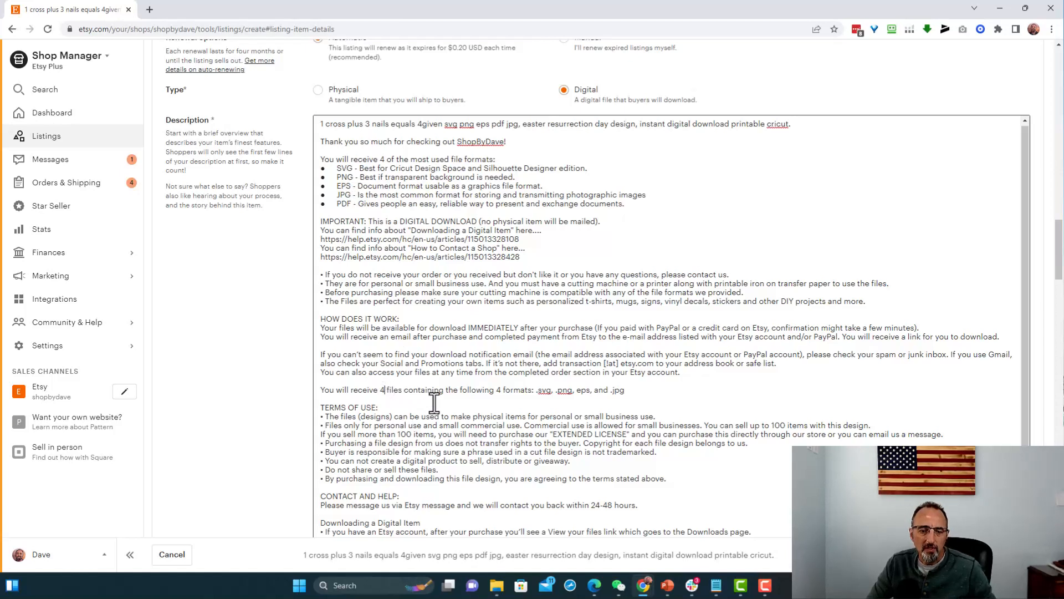
pyautogui.press('BackSpace')
pyautogui.press('BackSpace')
pyautogui.write('5')
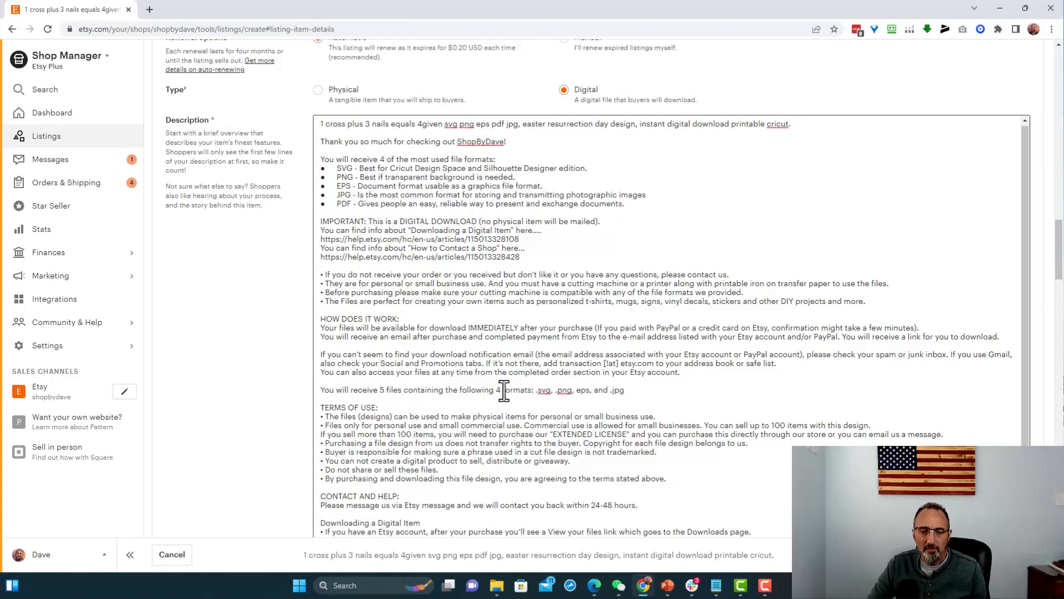
pyautogui.press('BackSpace')
pyautogui.write('5')
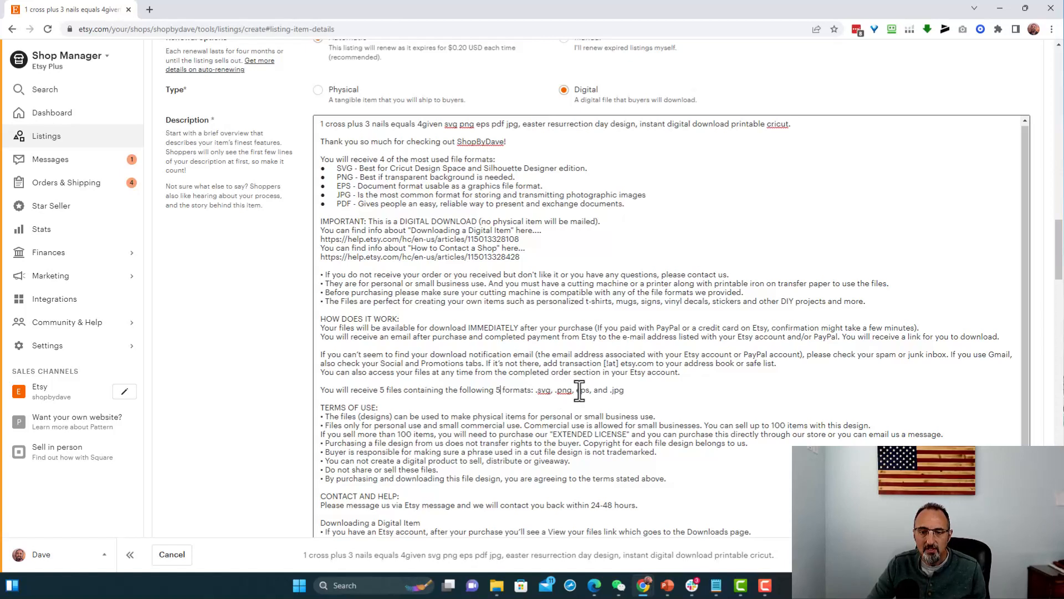
# - Add .pdf after eps in the description's format list above TERMS OF USE, and put a dot before eps
pyautogui.click(591, 389)
pyautogui.write(', ')
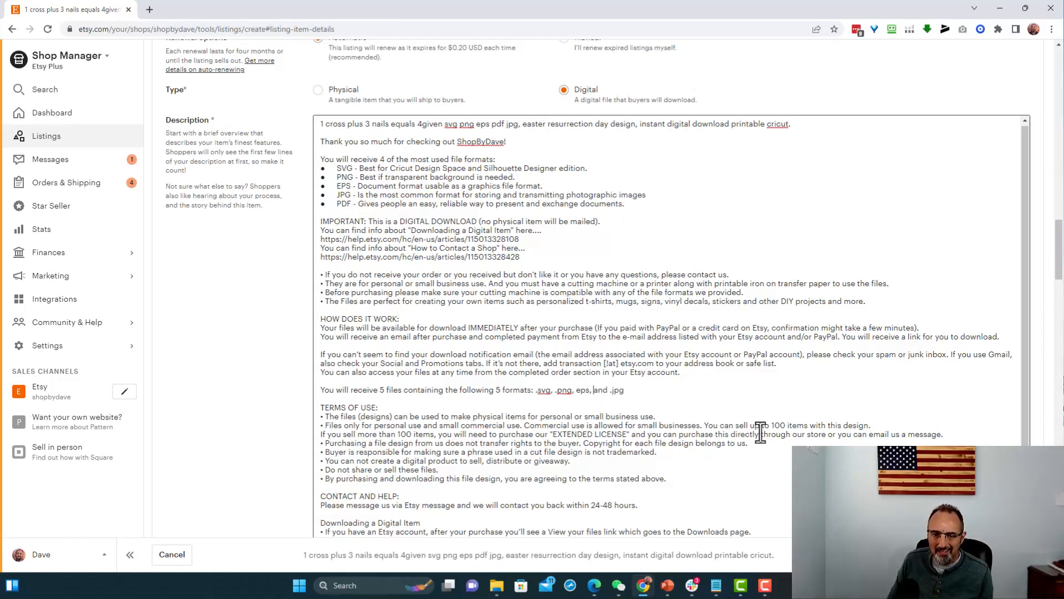
pyautogui.write('.pdf')
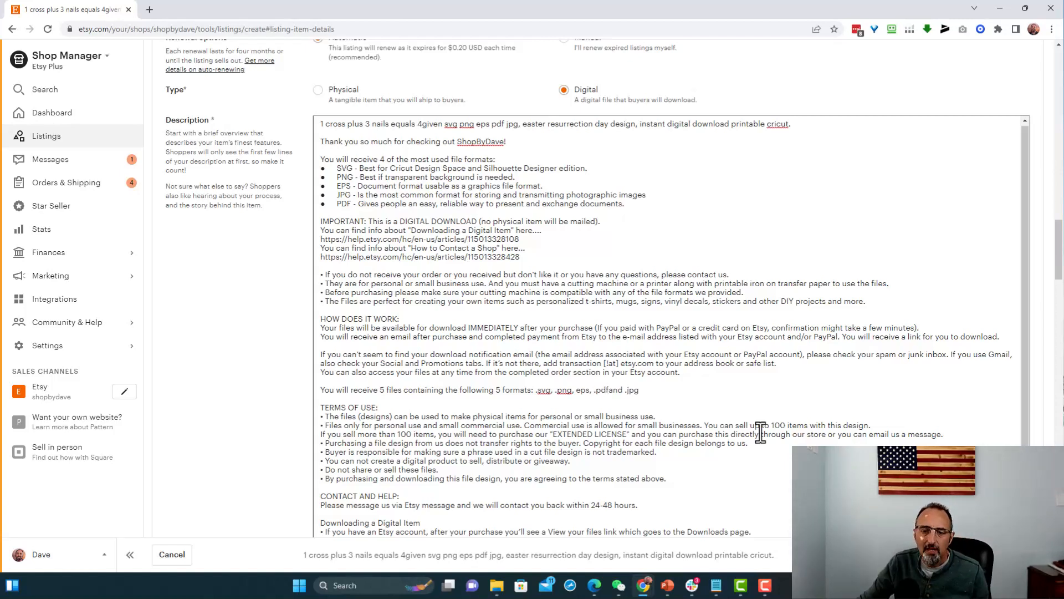
pyautogui.click(577, 391)
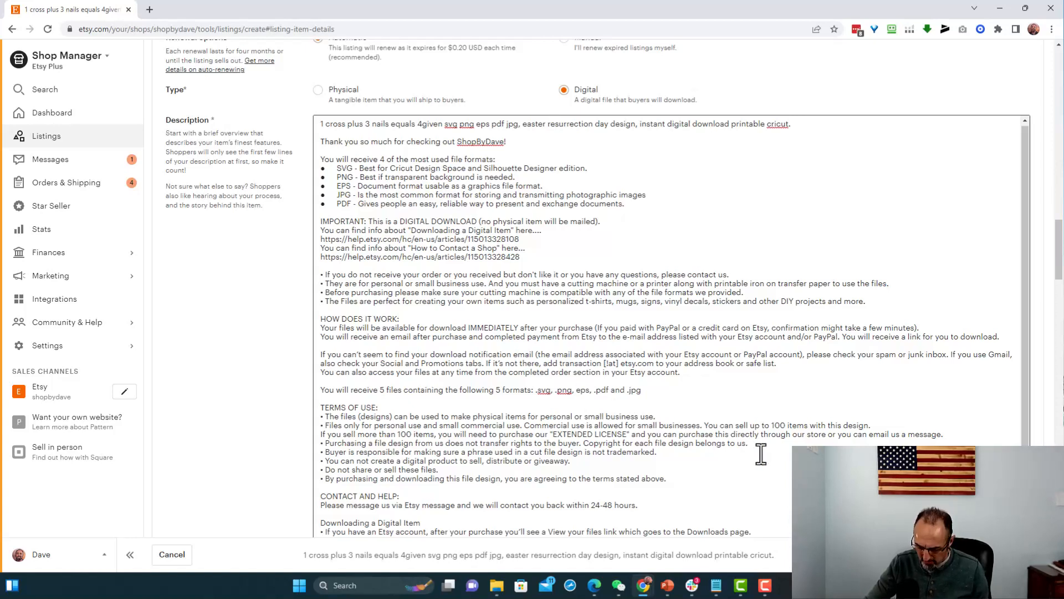
pyautogui.write('.')
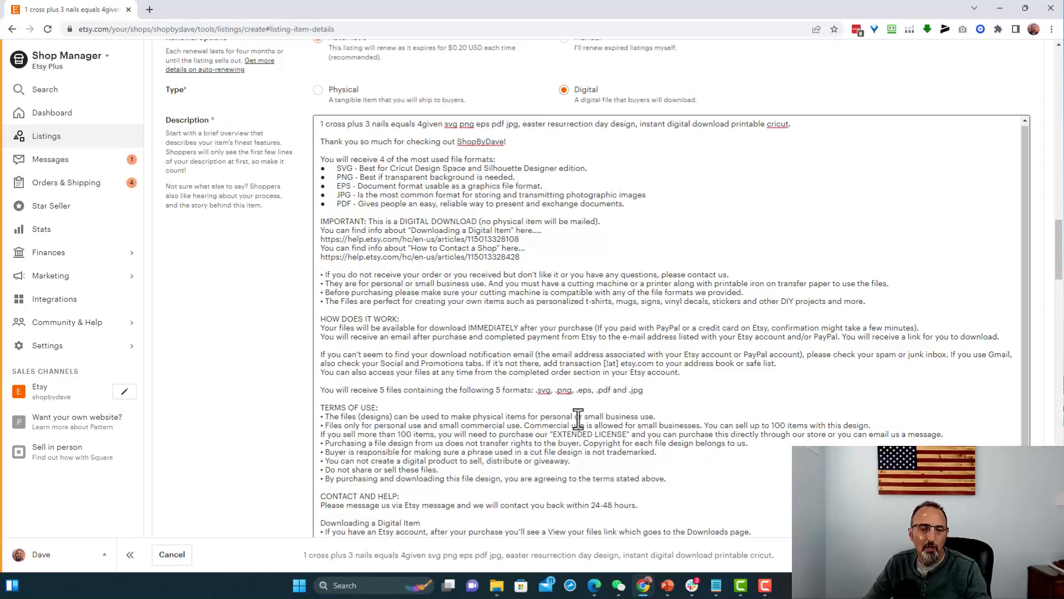
# - Create a new shop section titled Digital Files for Sale and save it
pyautogui.scroll(-4, 587, 425)
pyautogui.scroll(-3, 587, 426)
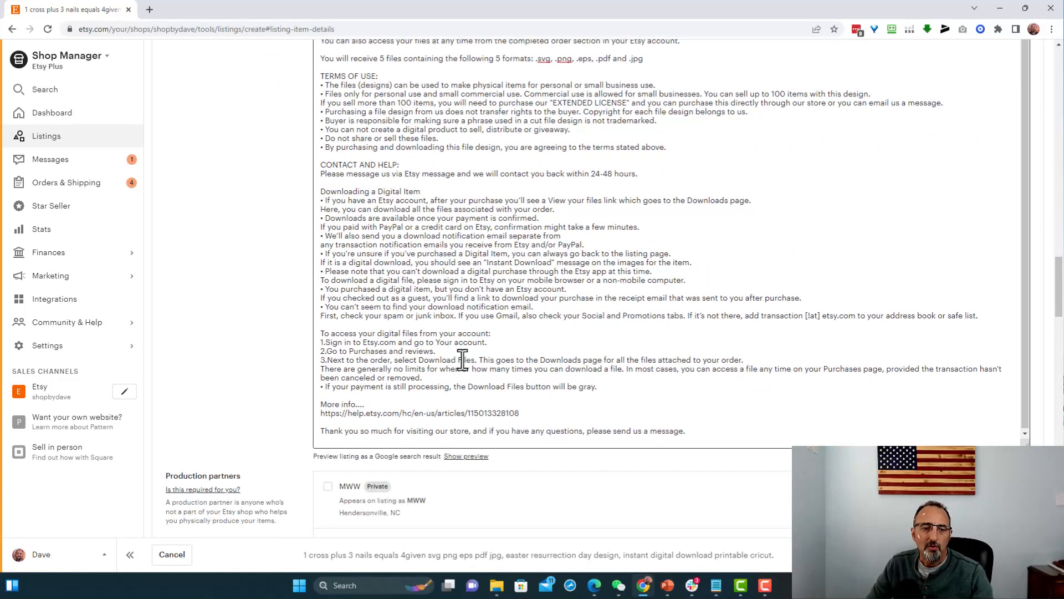
pyautogui.scroll(-3, 299, 340)
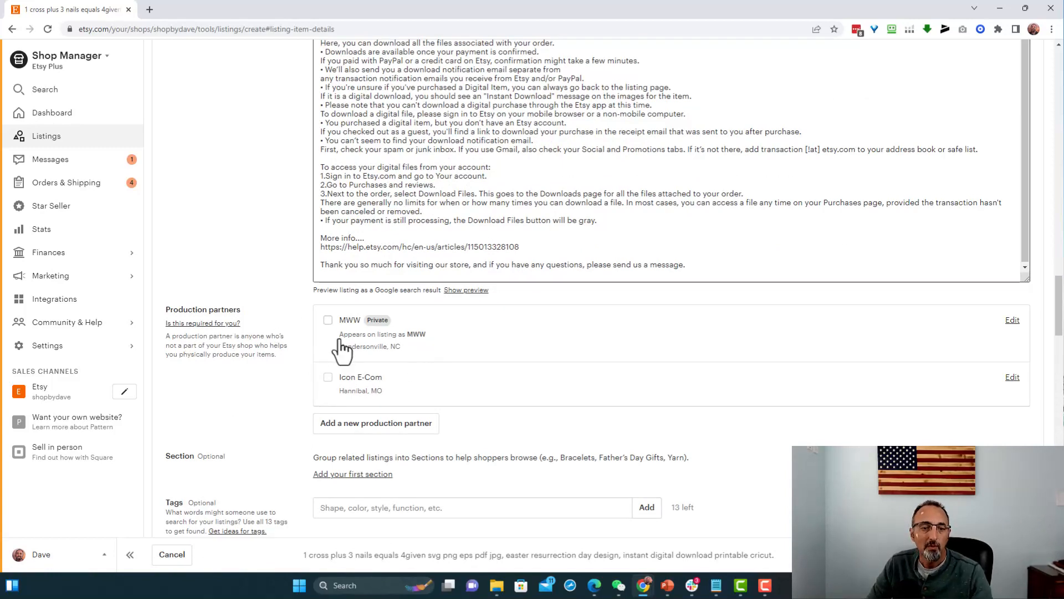
pyautogui.scroll(-3, 400, 387)
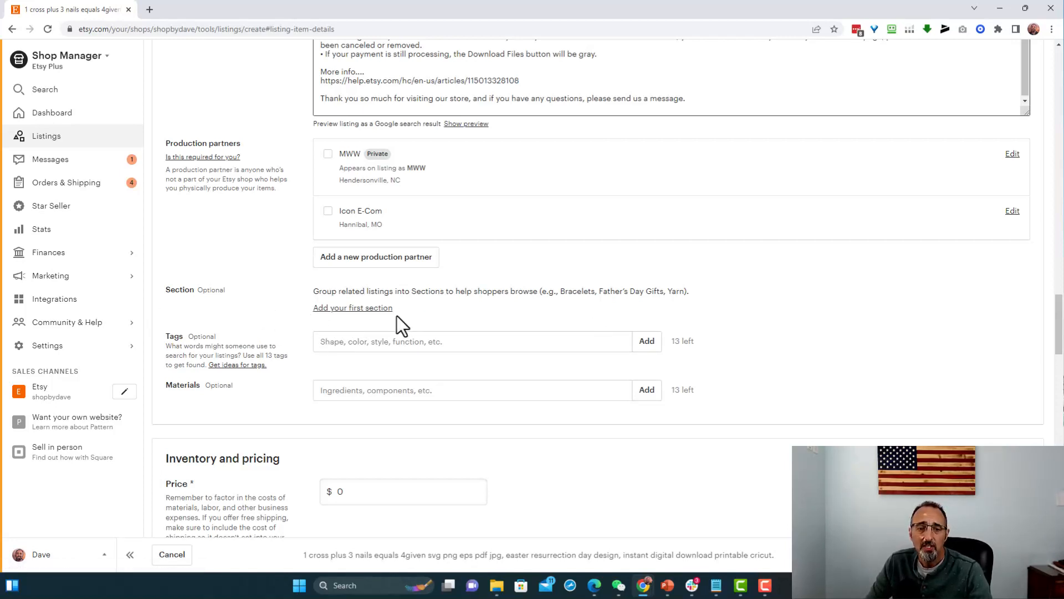
pyautogui.click(372, 308)
pyautogui.click(459, 306)
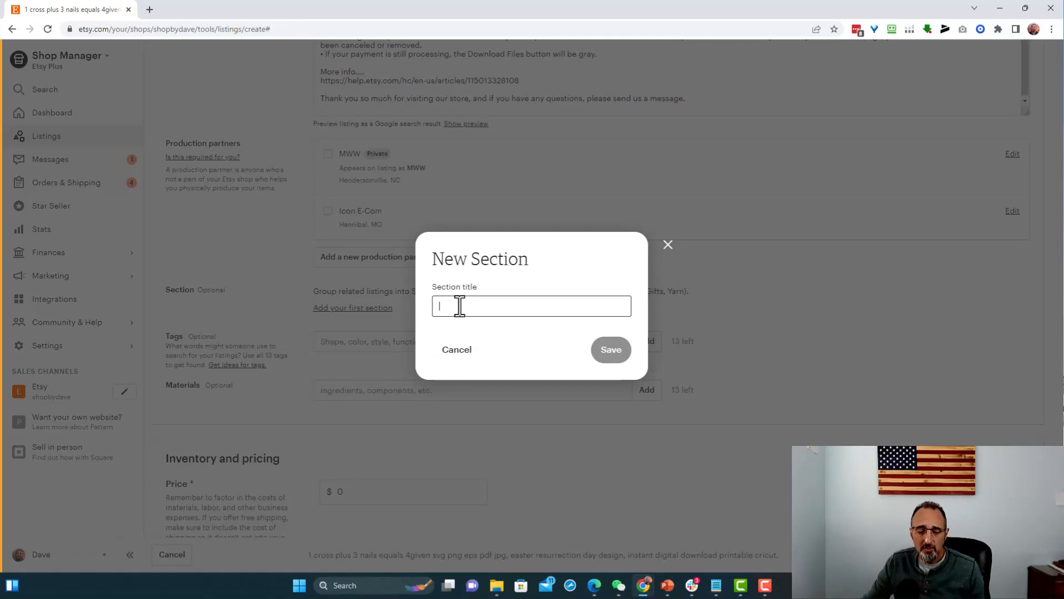
pyautogui.write('Digital Files for Sale')
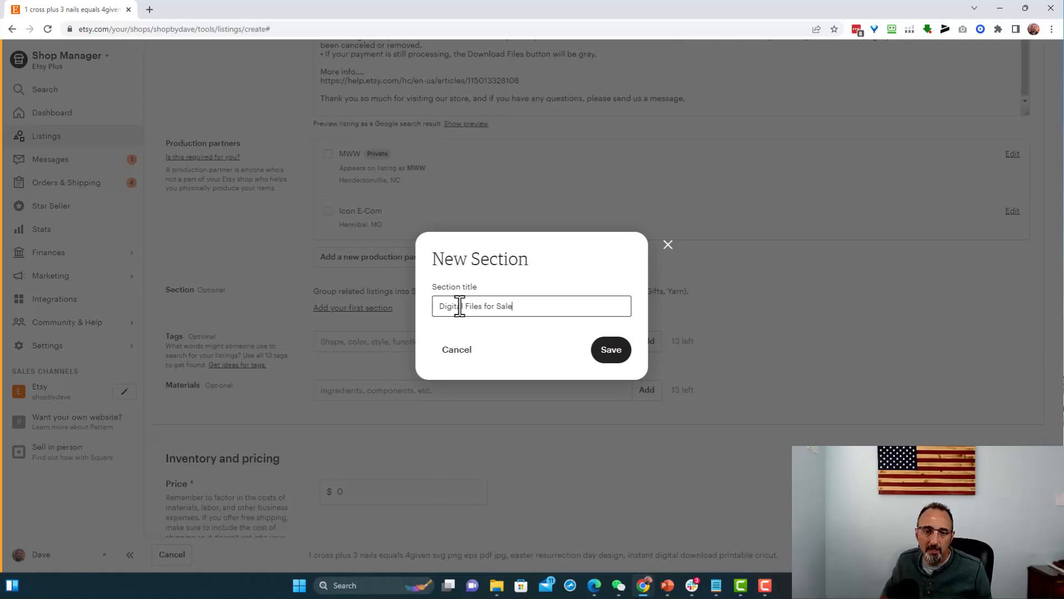
pyautogui.click(614, 354)
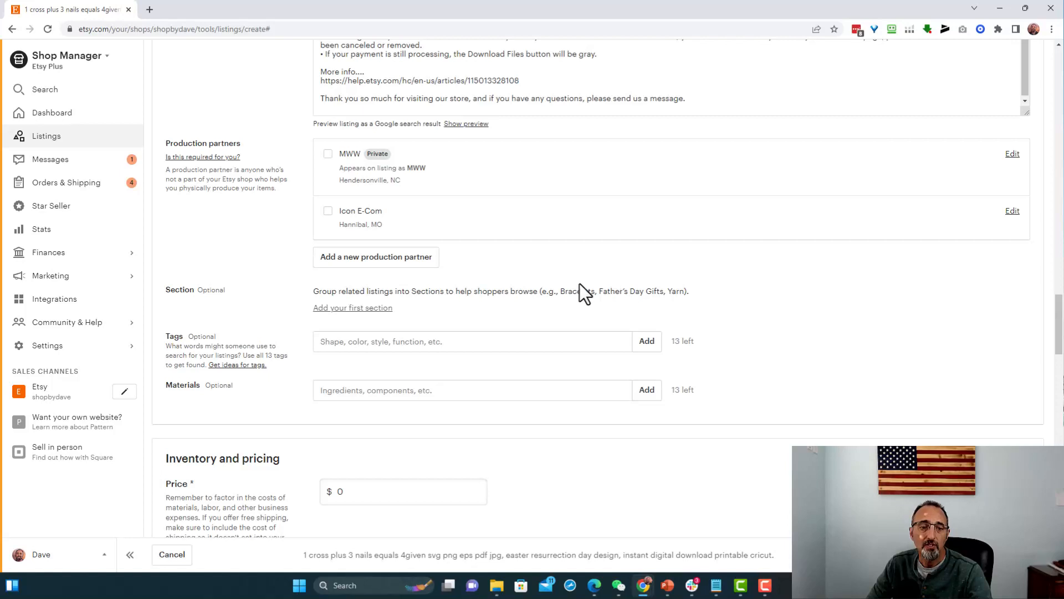
# - Fill all 13 tags with phrases such as resurrection day, jesus forgives lives, easter svg design, christian png files and instant download
pyautogui.click(548, 339)
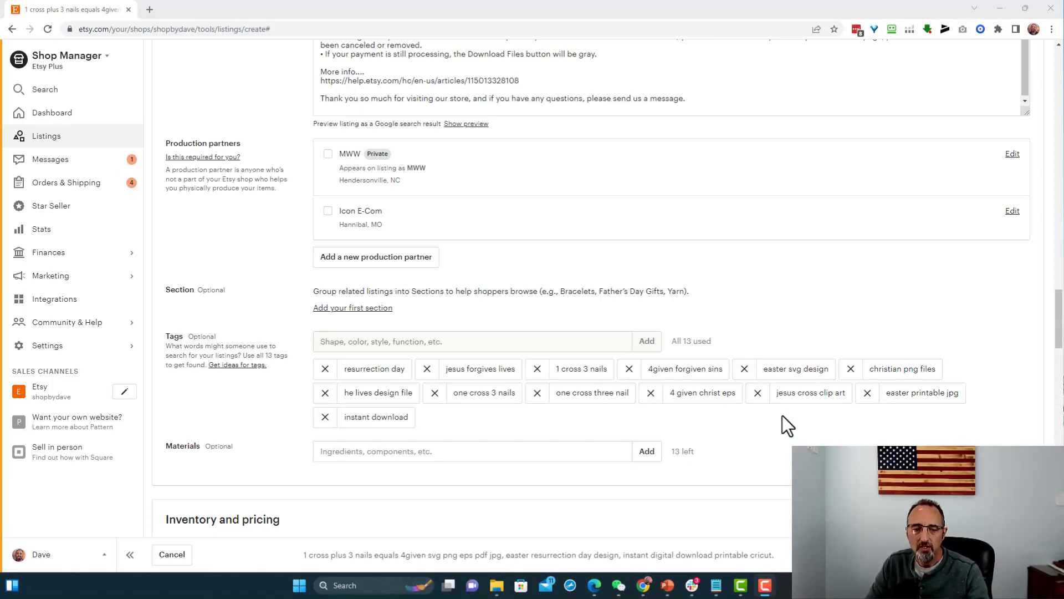
# - Set the listing's price to $1.00 and its quantity to 999
pyautogui.scroll(-6, 779, 411)
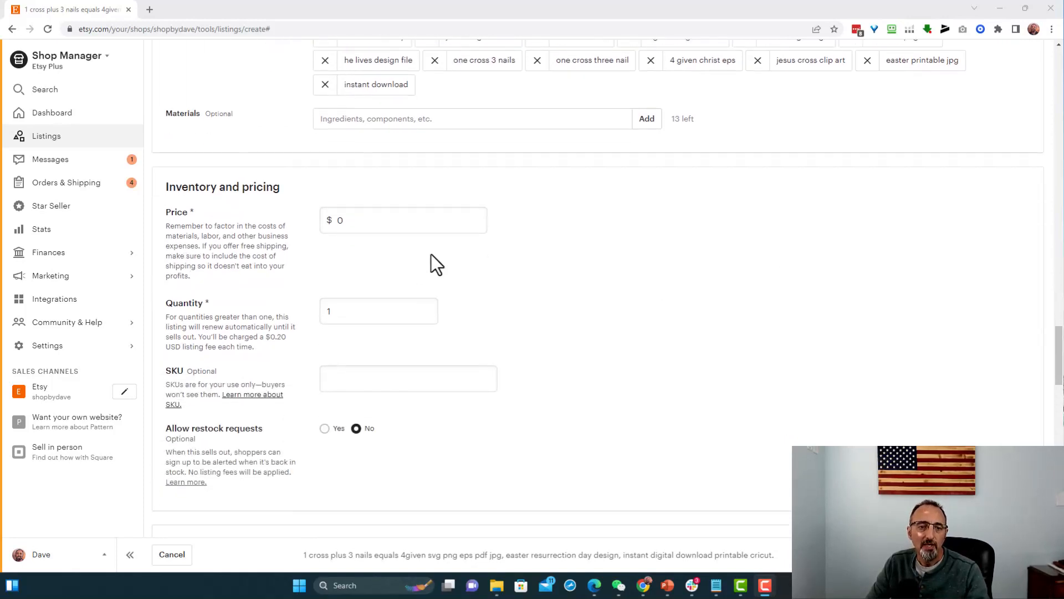
pyautogui.click(364, 224)
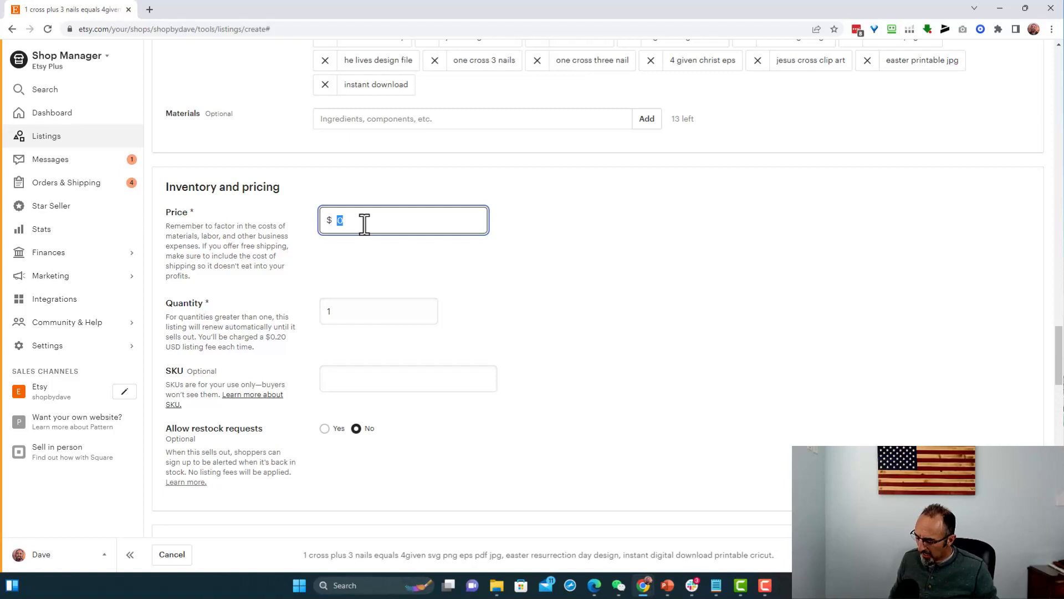
pyautogui.write('1.00')
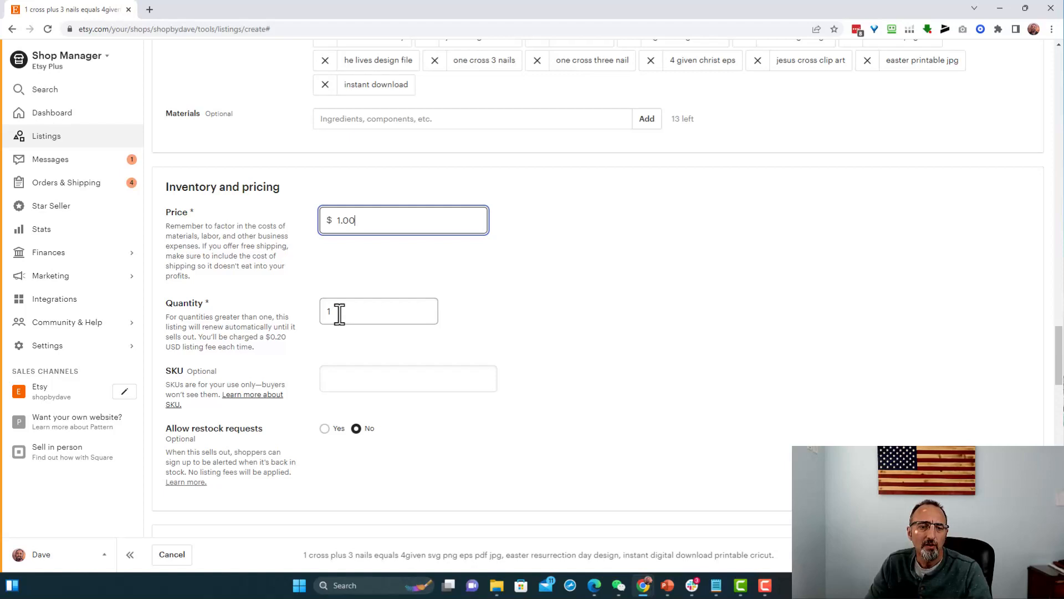
pyautogui.moveTo(342, 316); pyautogui.dragTo(285, 312)
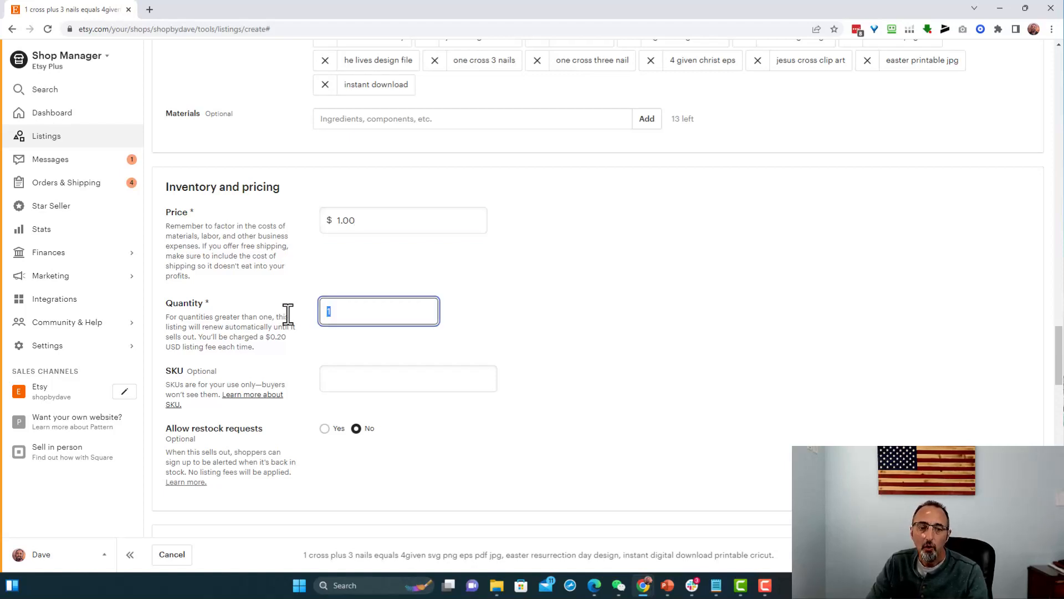
pyautogui.write('999')
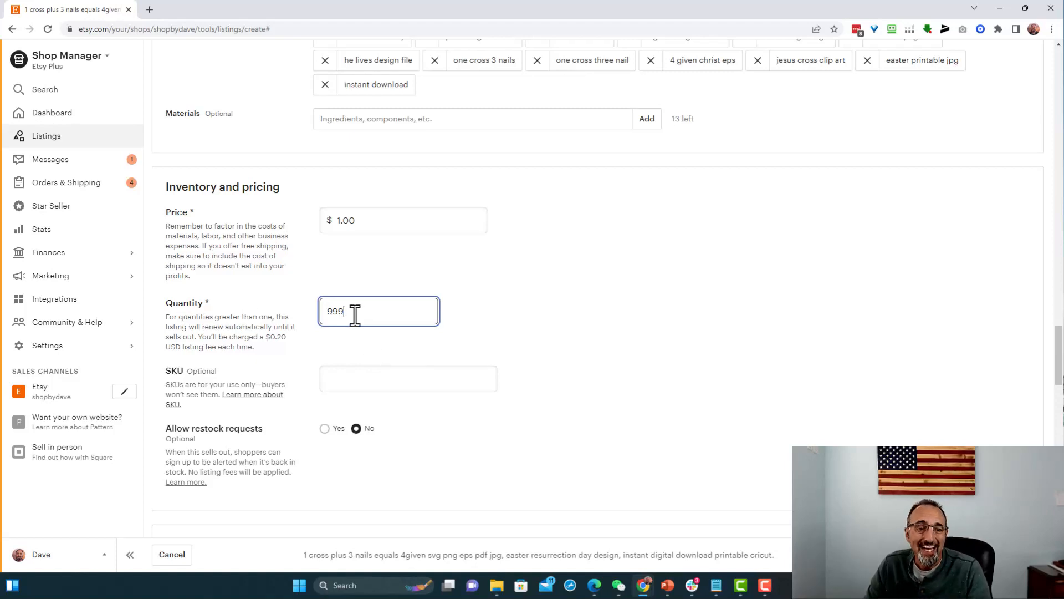
# - Look over the Personalization and Digital files sections, and check the file formats promised in the description
pyautogui.scroll(-2, 354, 310)
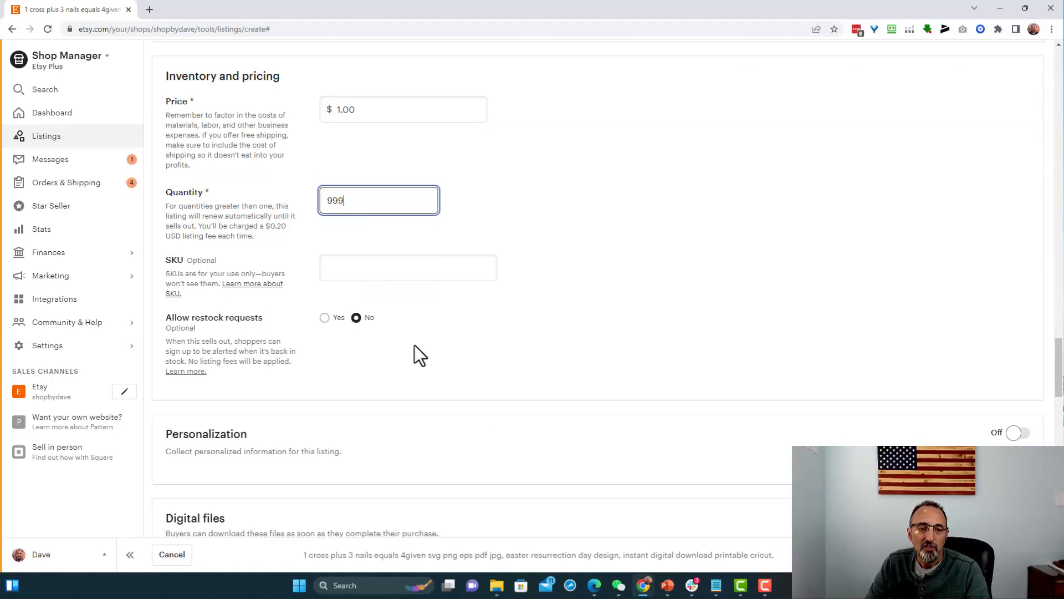
pyautogui.scroll(-2, 414, 346)
pyautogui.scroll(-1, 429, 350)
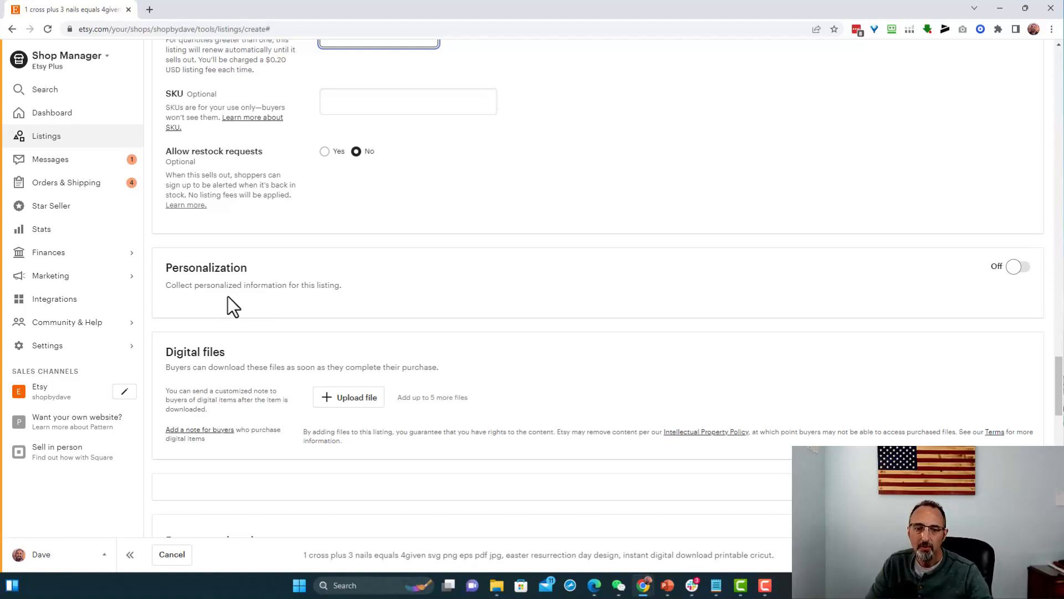
pyautogui.scroll(-2, 270, 232)
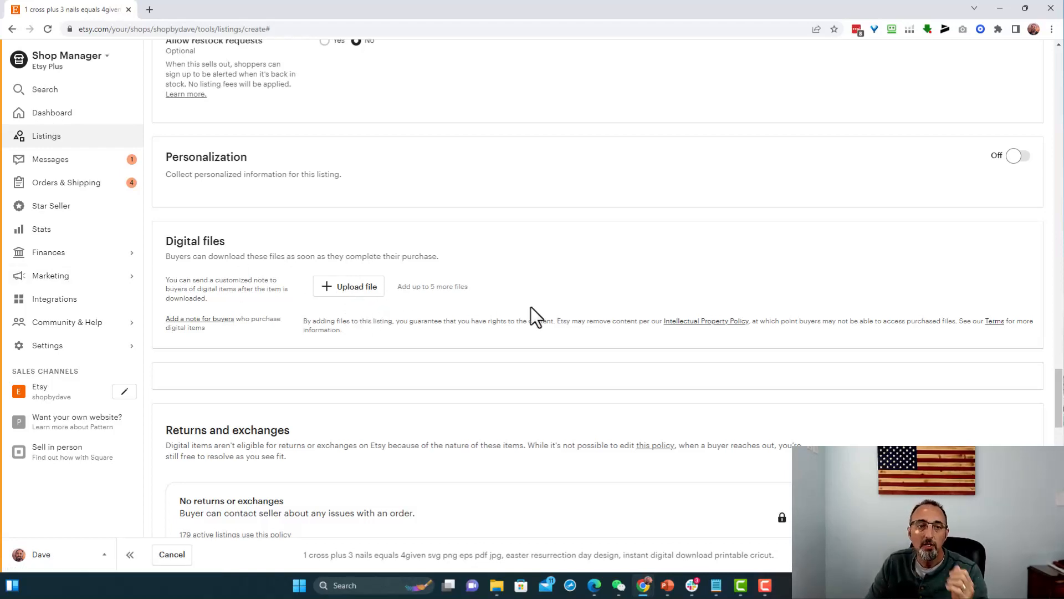
pyautogui.scroll(10, 486, 269)
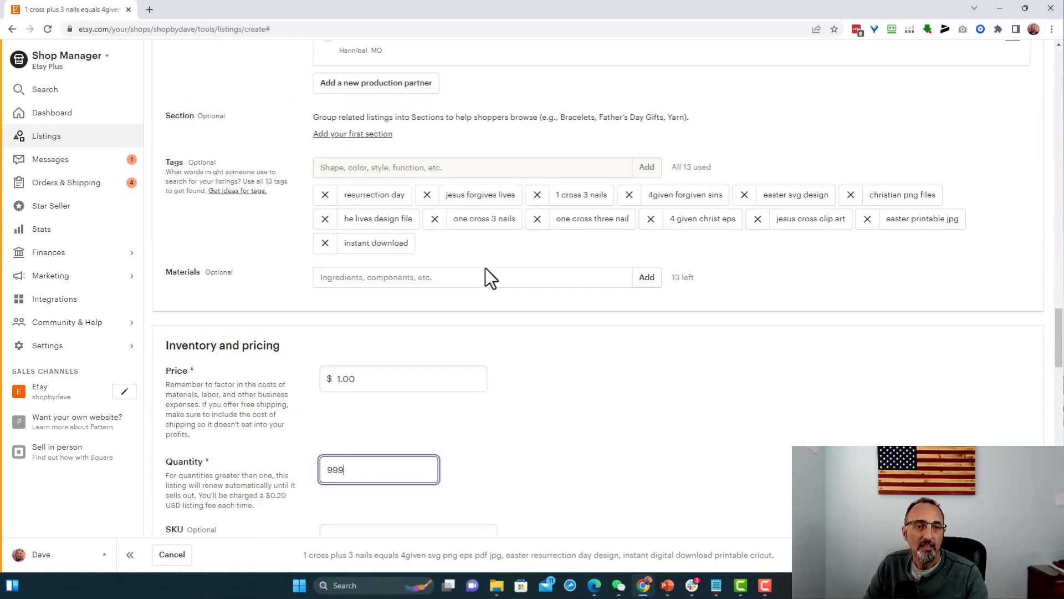
pyautogui.scroll(8, 485, 269)
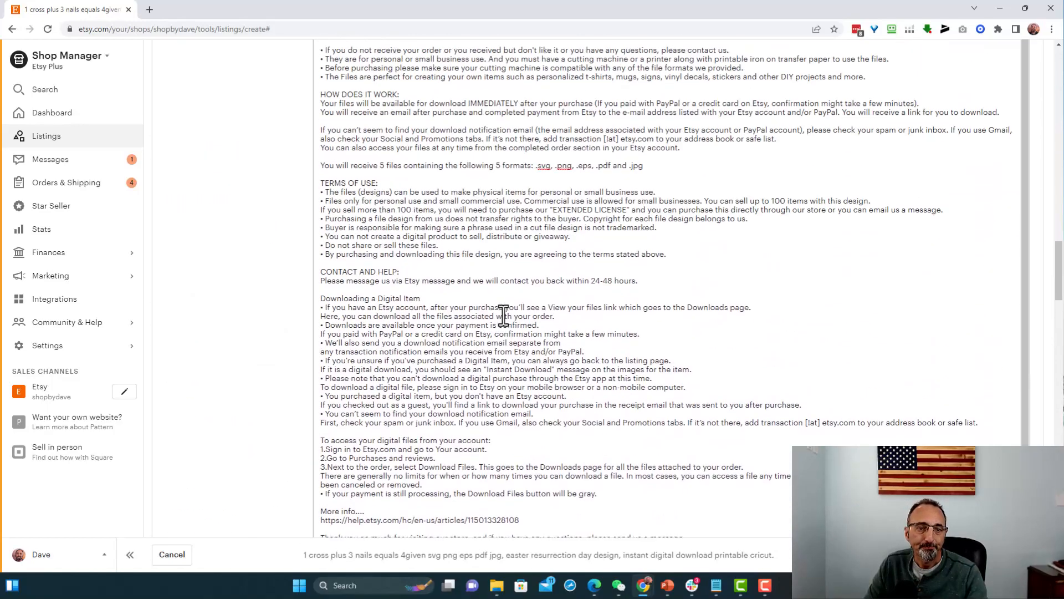
pyautogui.scroll(4, 374, 217)
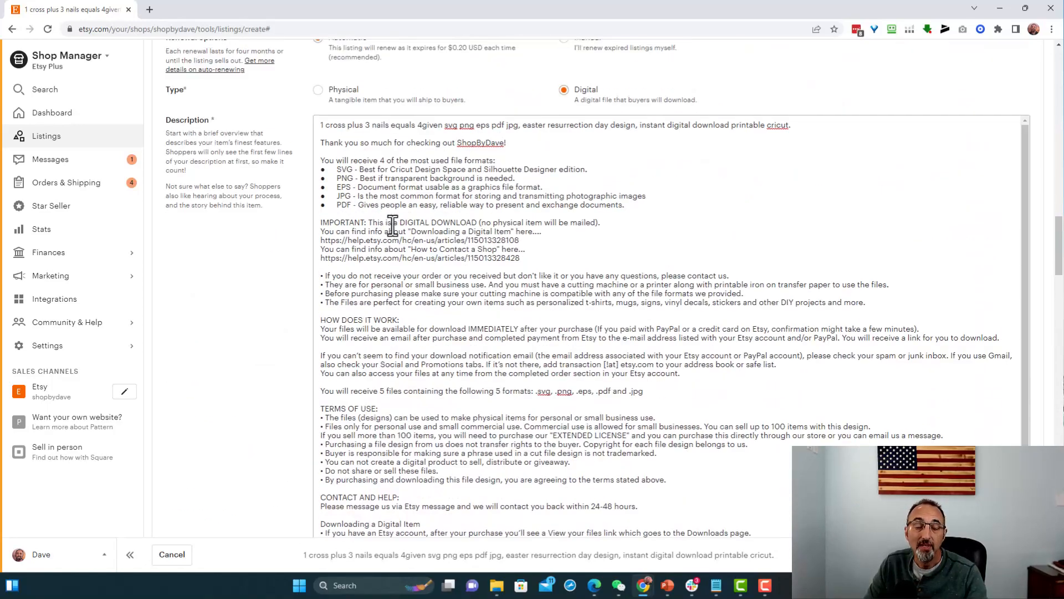
pyautogui.scroll(-20, 437, 277)
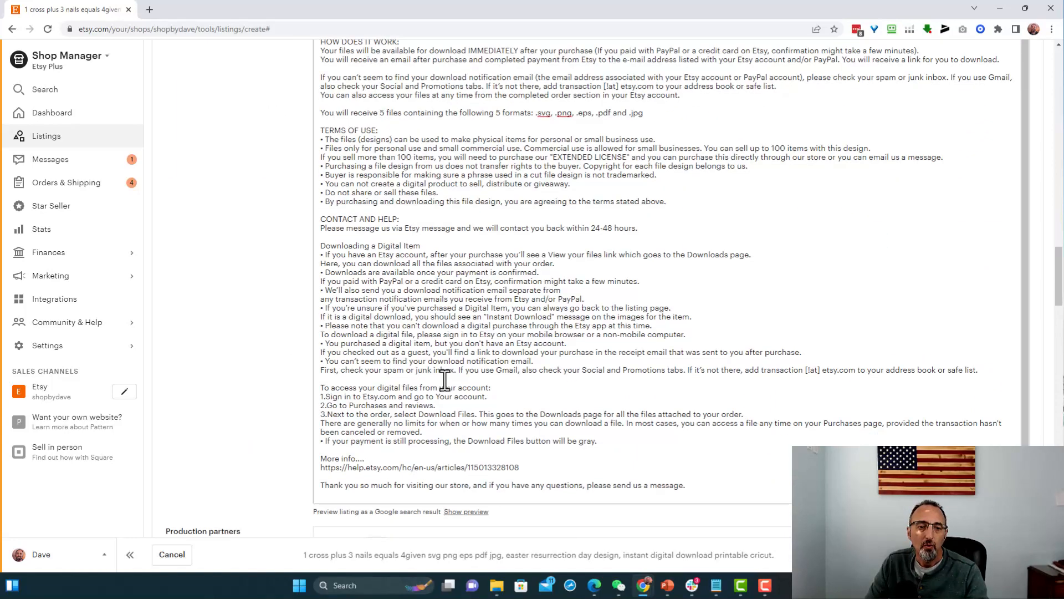
# - Upload all five Cross 3 Nails 4 Given files from the Order Delivery folder as the listing's digital files
pyautogui.scroll(-8, 452, 382)
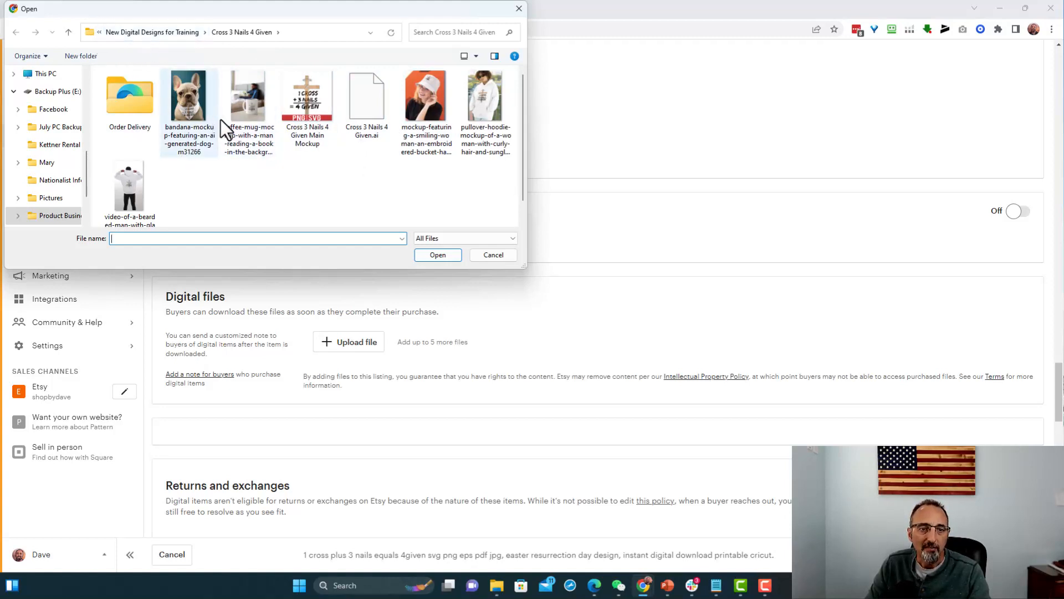
pyautogui.doubleClick(128, 106)
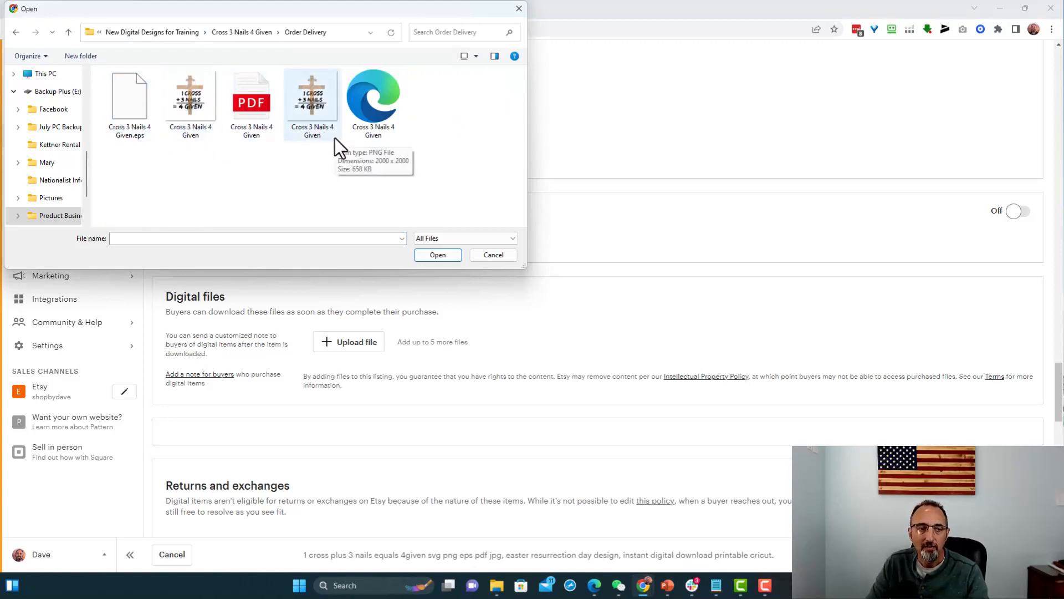
pyautogui.click(128, 105)
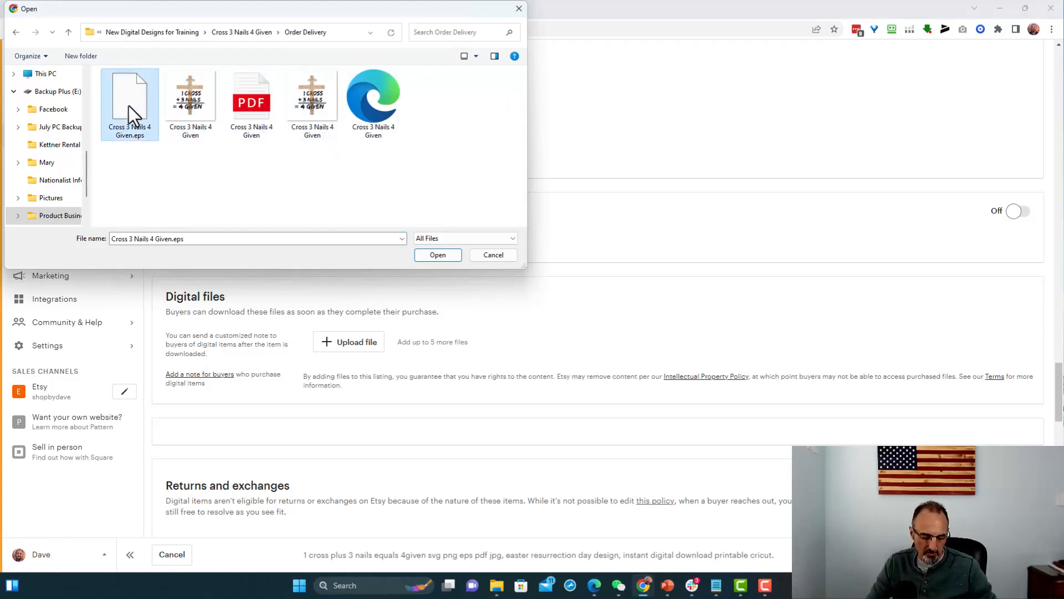
pyautogui.keyDown('shift'); pyautogui.click(361, 106); pyautogui.keyUp('shift')
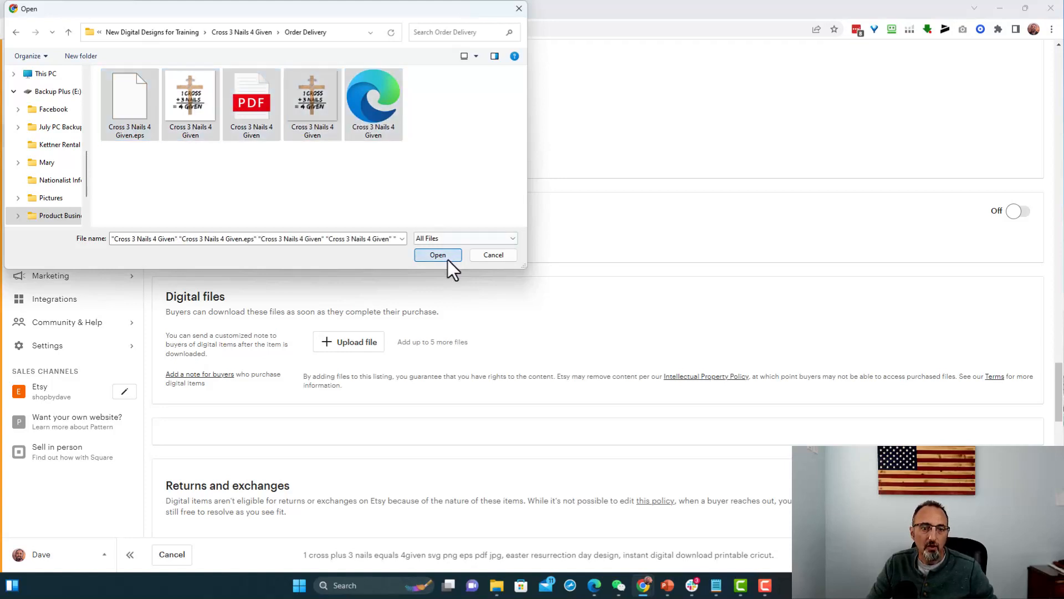
pyautogui.click(447, 258)
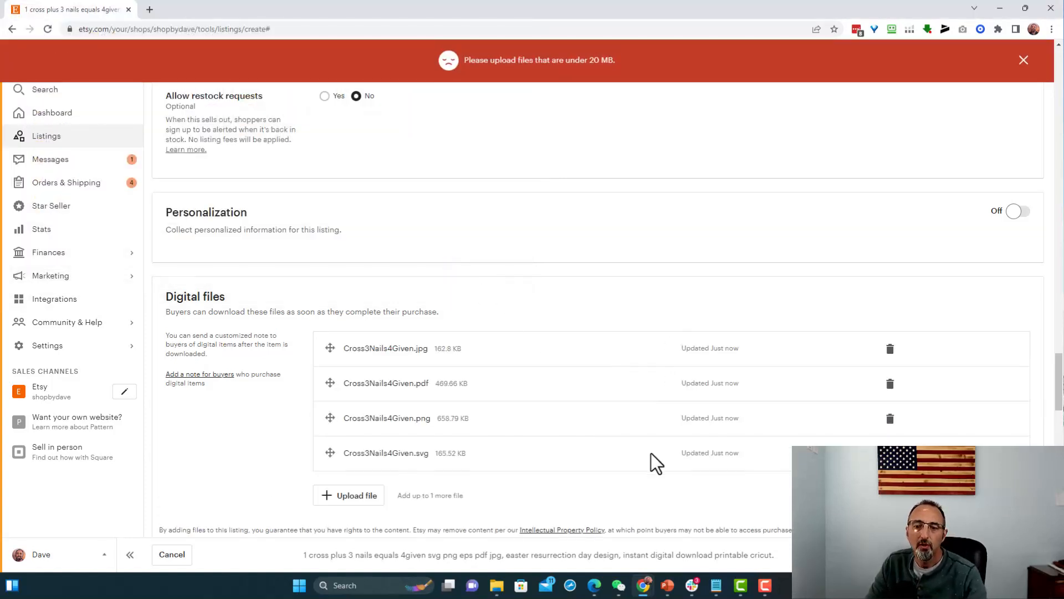
# - Try to upload Cross 3 Nails 4 Given.eps as an additional digital file
pyautogui.scroll(-1, 623, 344)
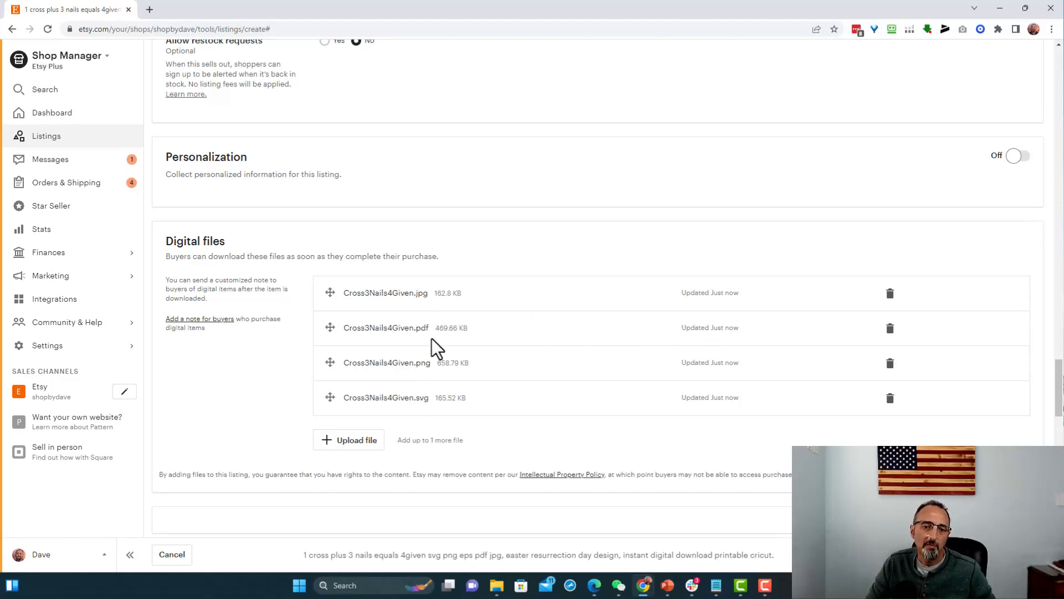
pyautogui.click(352, 442)
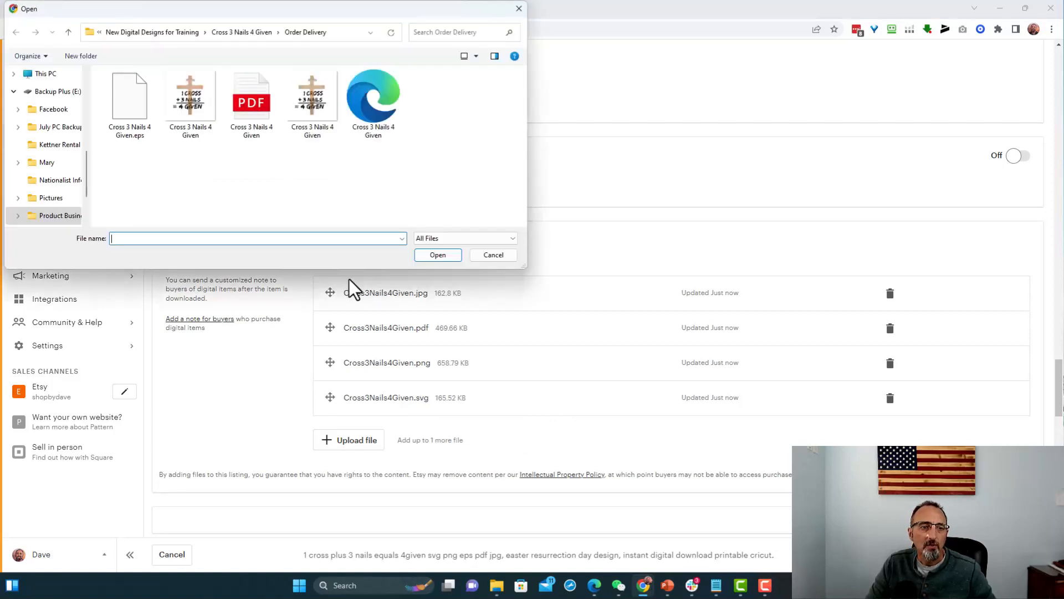
pyautogui.doubleClick(128, 109)
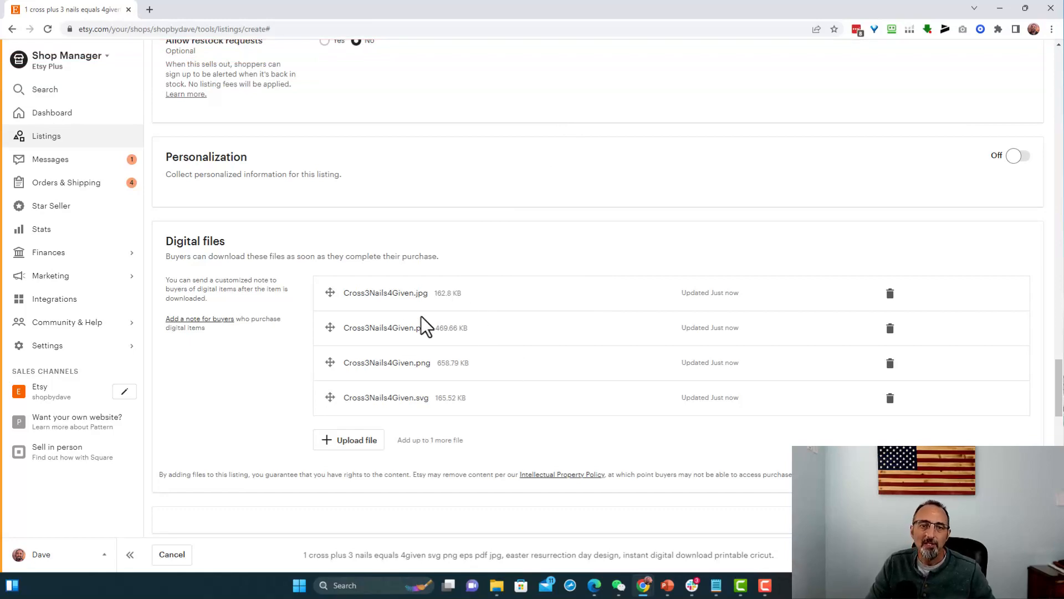
# - Remove the EPS line with its bullet from the file format list near the start of the description
pyautogui.scroll(5, 453, 328)
pyautogui.scroll(15, 453, 328)
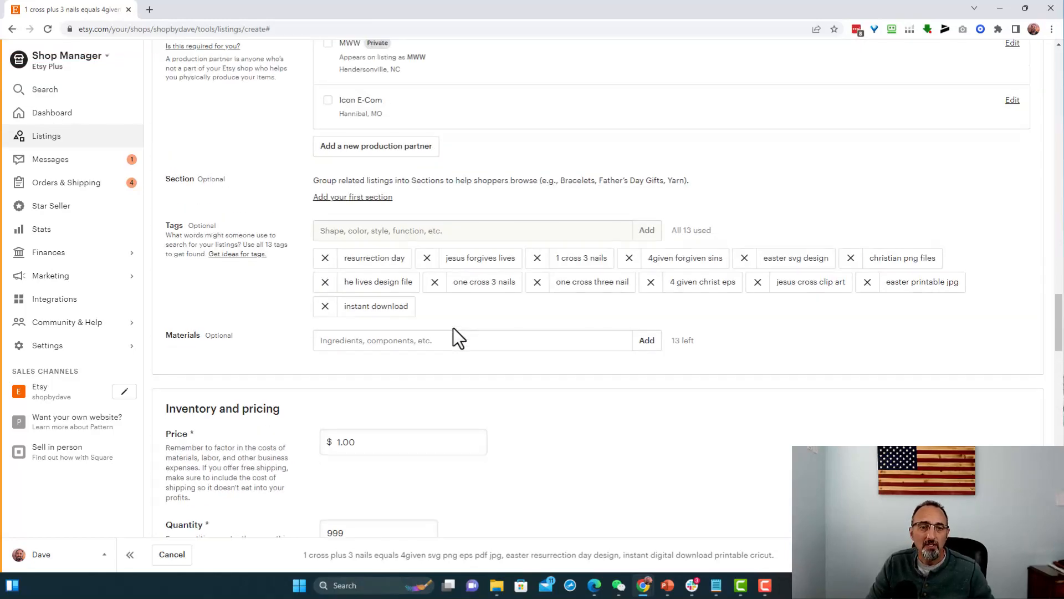
pyautogui.scroll(4, 453, 328)
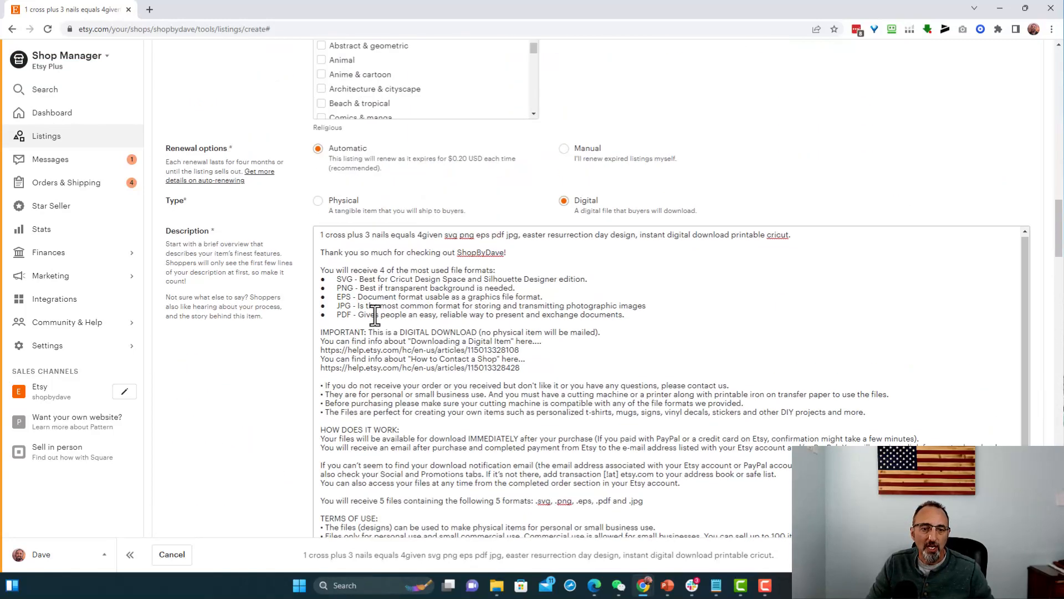
pyautogui.moveTo(543, 297); pyautogui.dragTo(333, 295)
pyautogui.press('BackSpace')
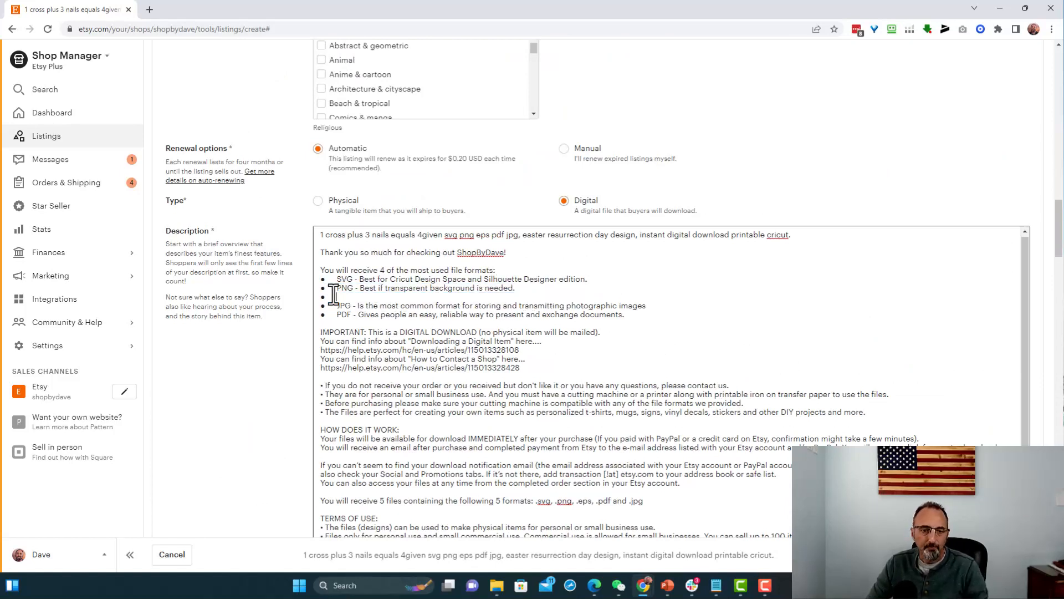
pyautogui.press('BackSpace')
pyautogui.press('BackSpace')
pyautogui.press('BackSpace')
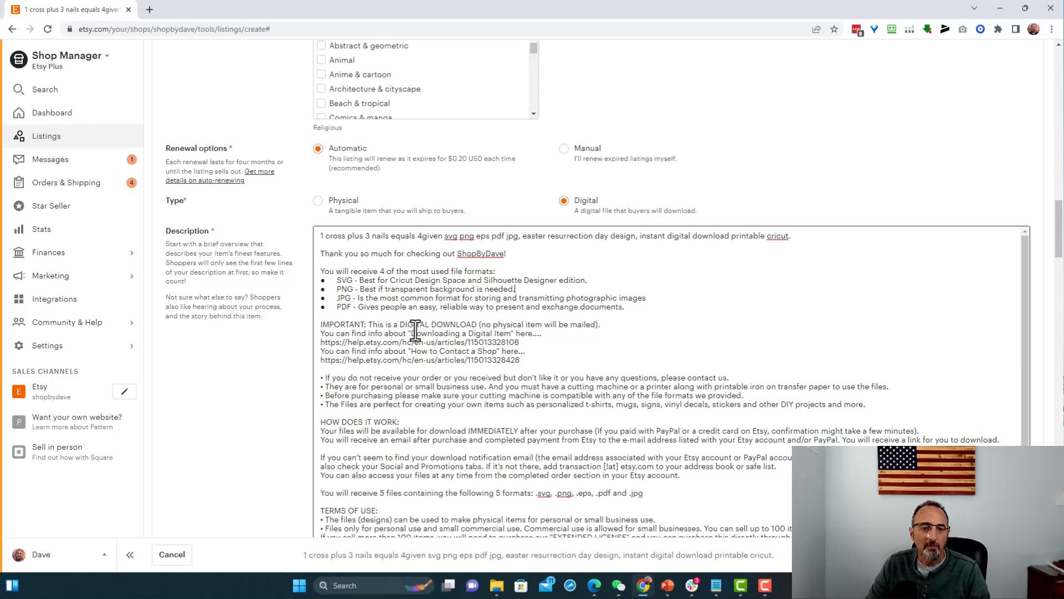
# - Correct the description's sentence above TERMS OF USE to say 4 files containing the following 4 formats
pyautogui.scroll(-1, 423, 486)
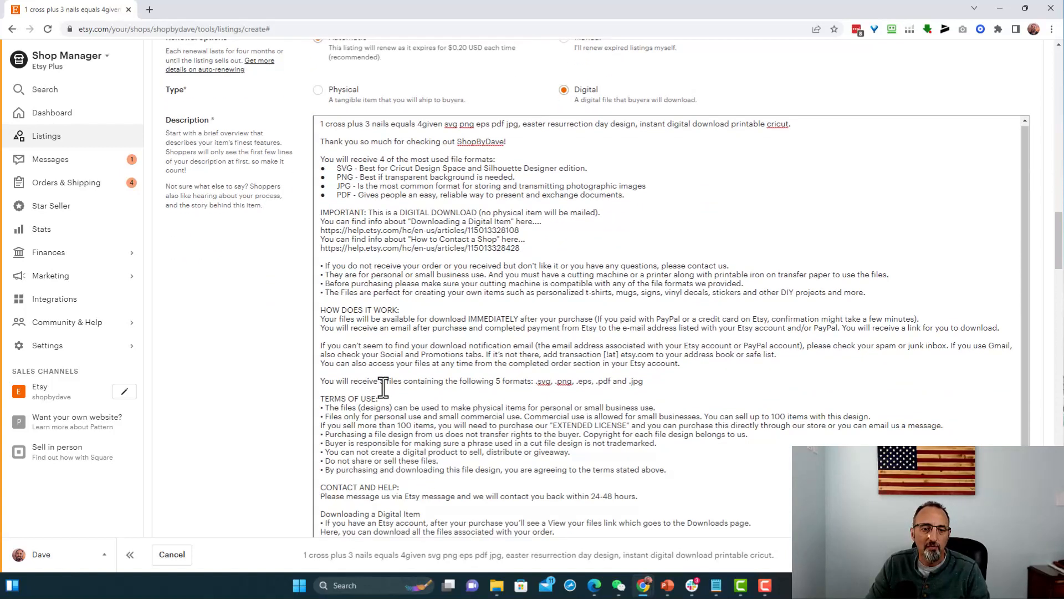
pyautogui.click(381, 381)
pyautogui.hotkey('shift', 'End')
pyautogui.click(383, 382)
pyautogui.press('BackSpace')
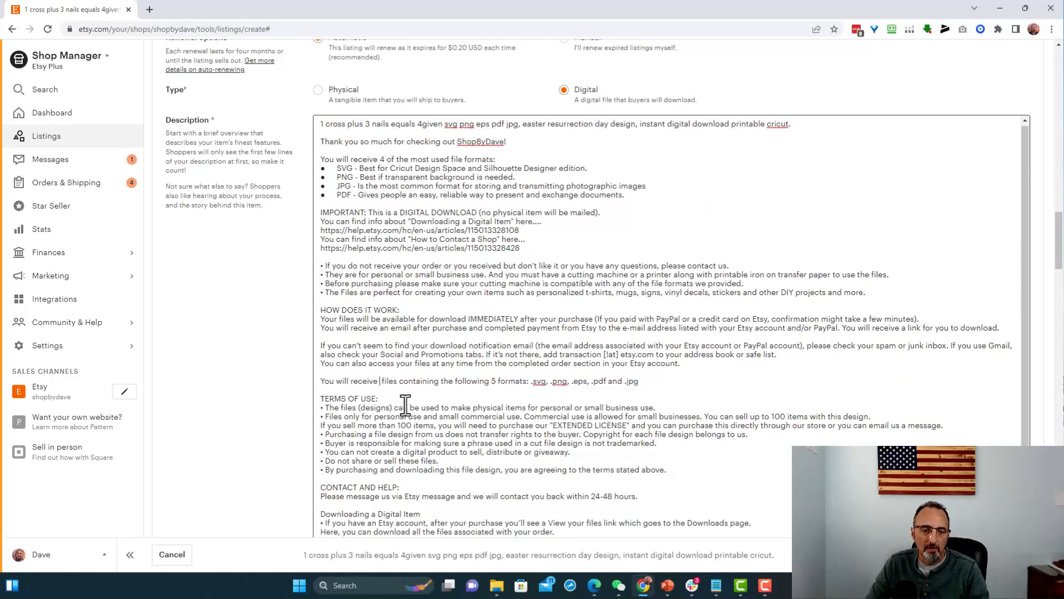
pyautogui.write('4')
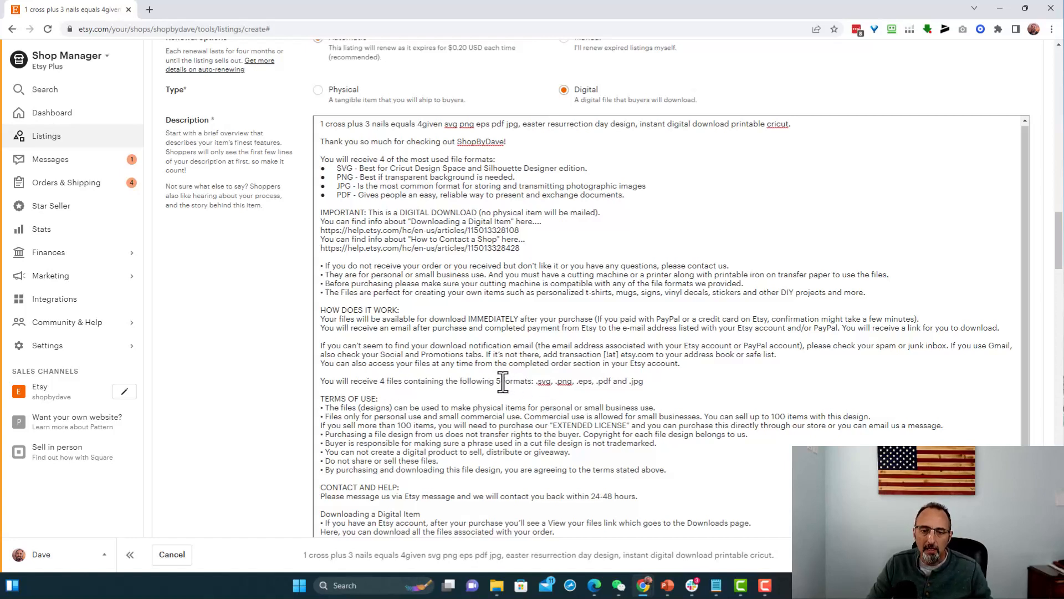
pyautogui.press('BackSpace')
pyautogui.write('4')
# - Remove .eps from the format list in the description's sentence just above TERMS OF USE, leaving .svg, .png, .pdf and .jpg
pyautogui.click(592, 382)
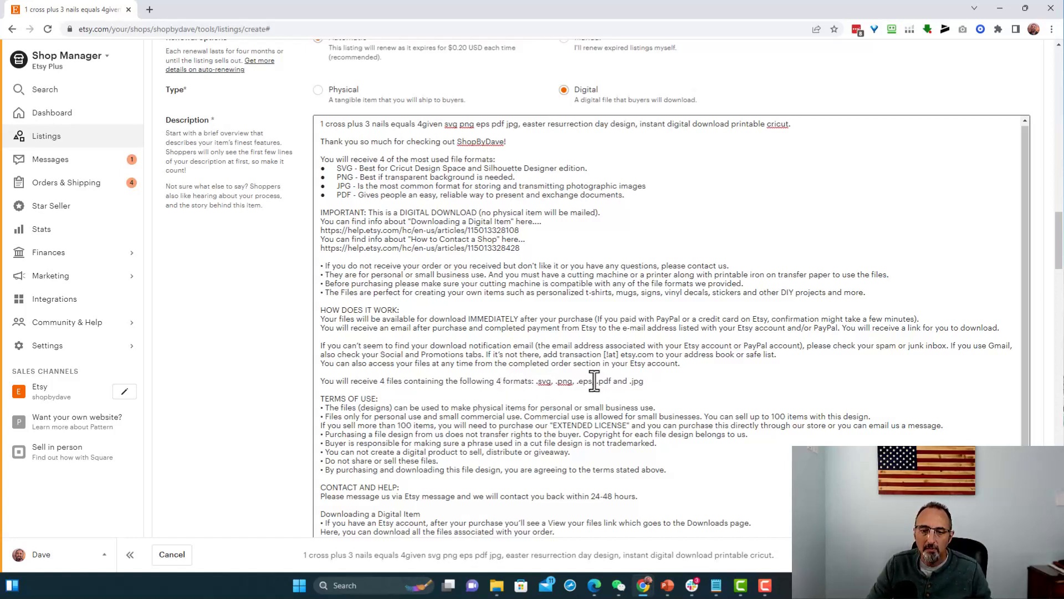
pyautogui.press('BackSpace')
pyautogui.press('BackSpace')
pyautogui.press('BackSpace')
pyautogui.press('BackSpace')
pyautogui.press('BackSpace')
pyautogui.press('BackSpace')
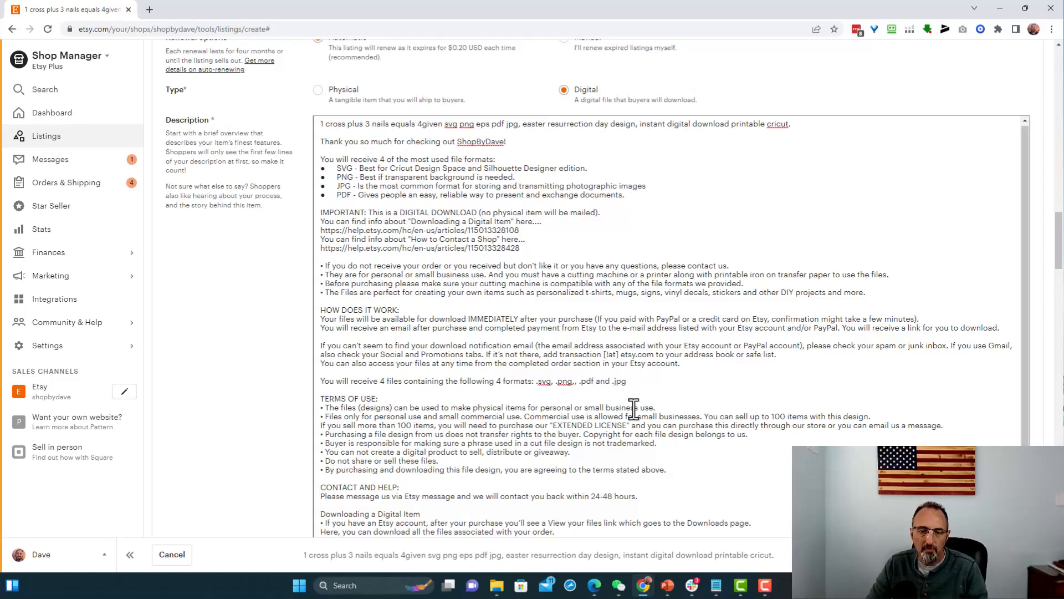
# - Replace the listing tag "4 given christ eps" with "4 given christ"
pyautogui.scroll(-2, 632, 407)
pyautogui.scroll(-15, 632, 407)
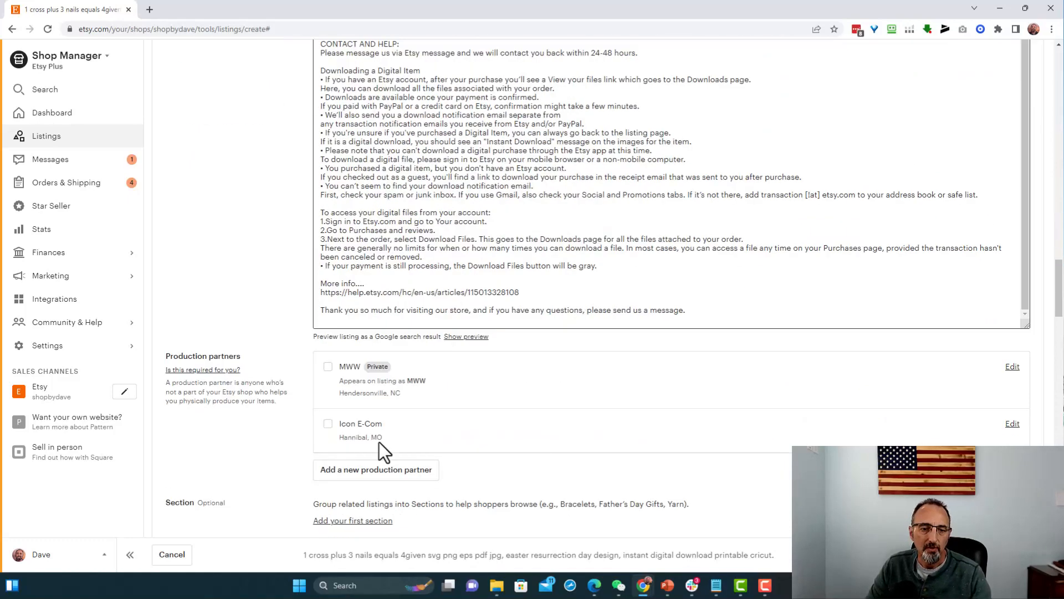
pyautogui.scroll(-6, 273, 341)
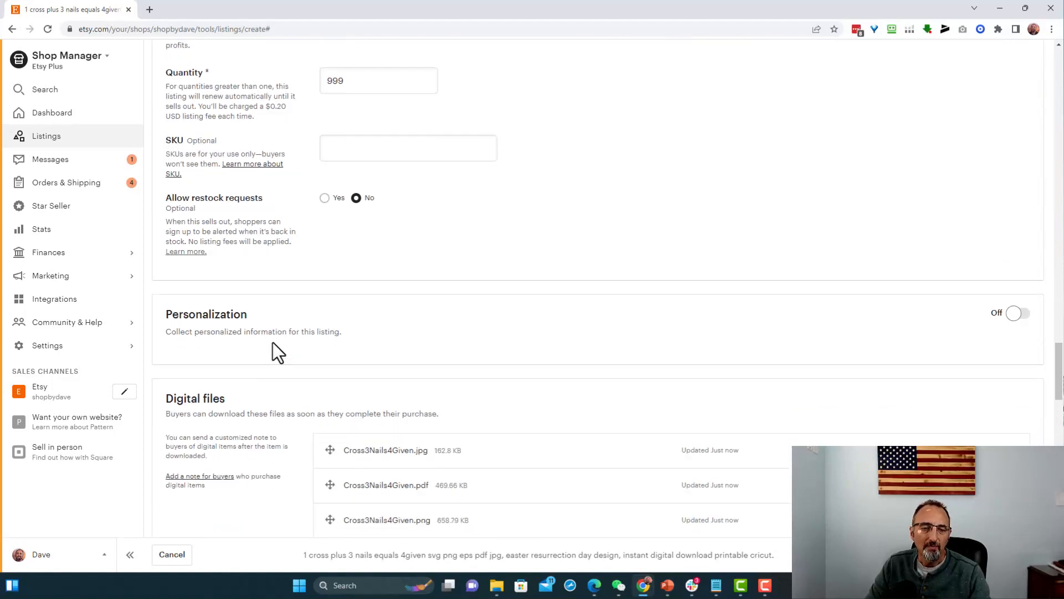
pyautogui.scroll(-3, 273, 343)
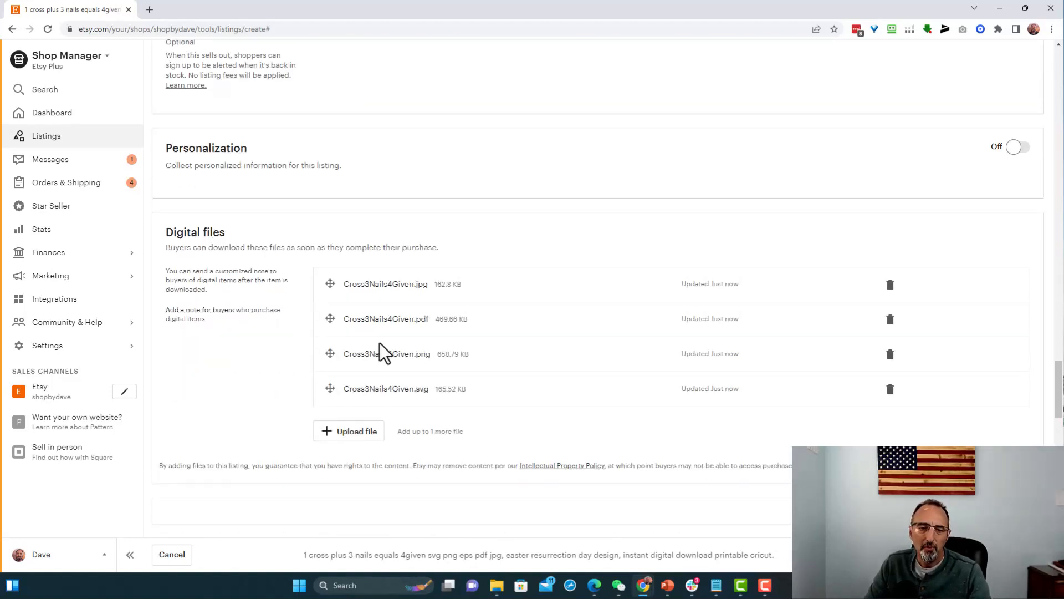
pyautogui.moveTo(1056, 398); pyautogui.dragTo(1056, 320)
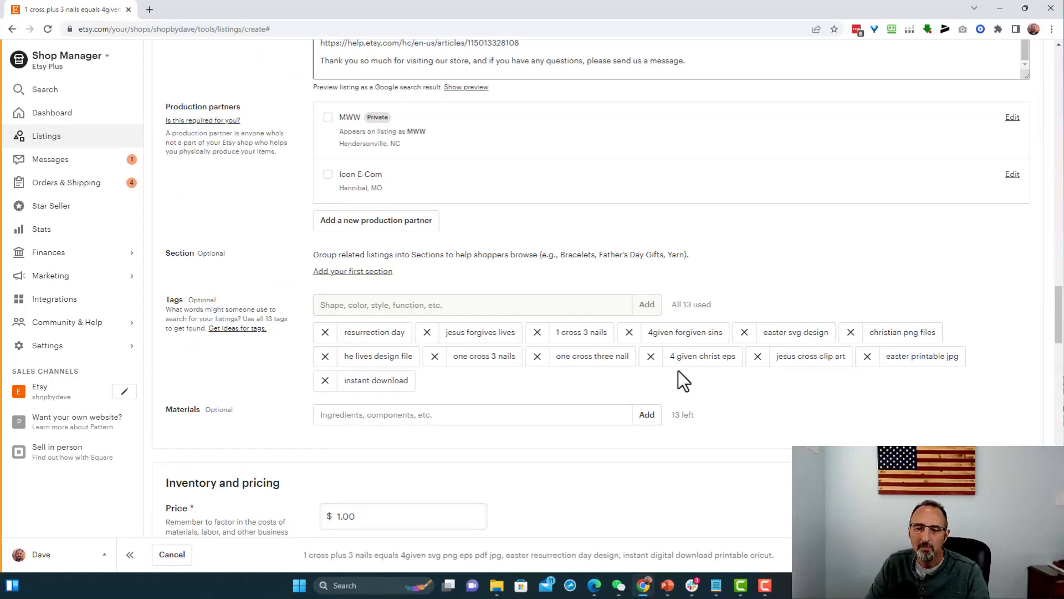
pyautogui.click(652, 357)
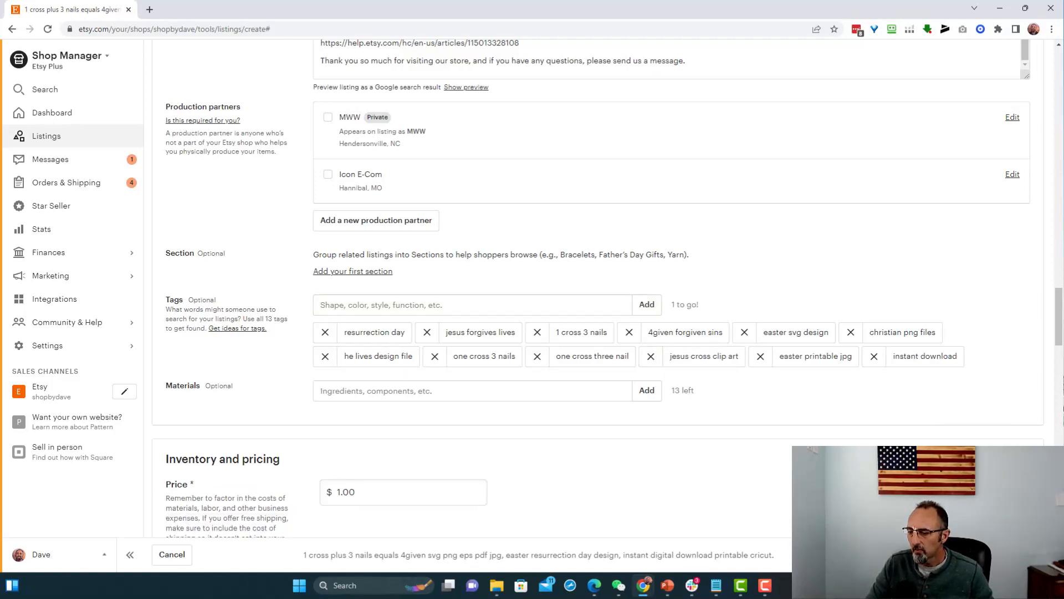
pyautogui.hotkey('alt', 'Tab')
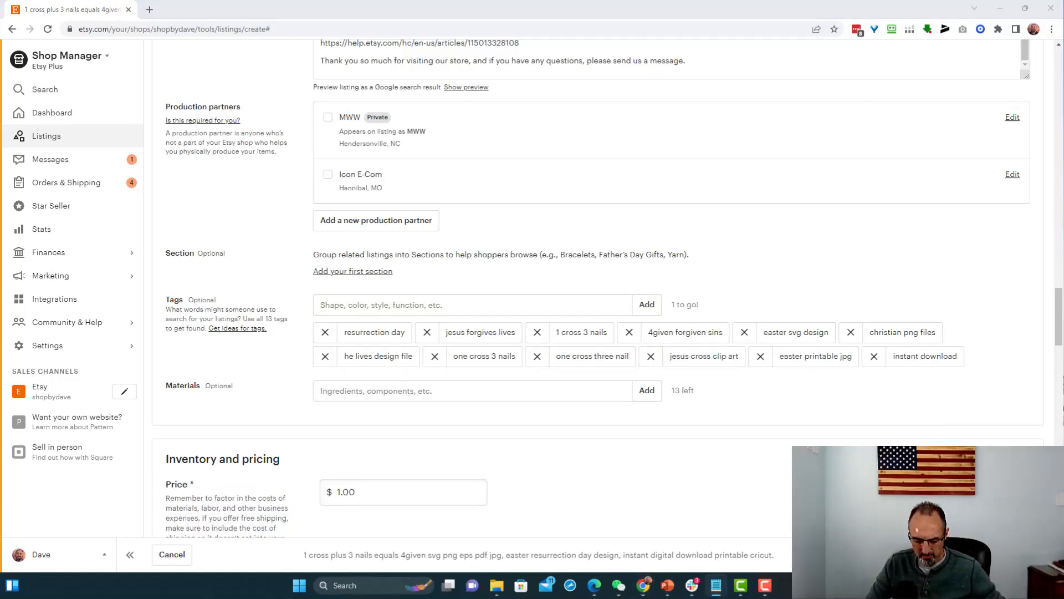
pyautogui.click(606, 303)
pyautogui.write('4 given christ')
pyautogui.click(651, 310)
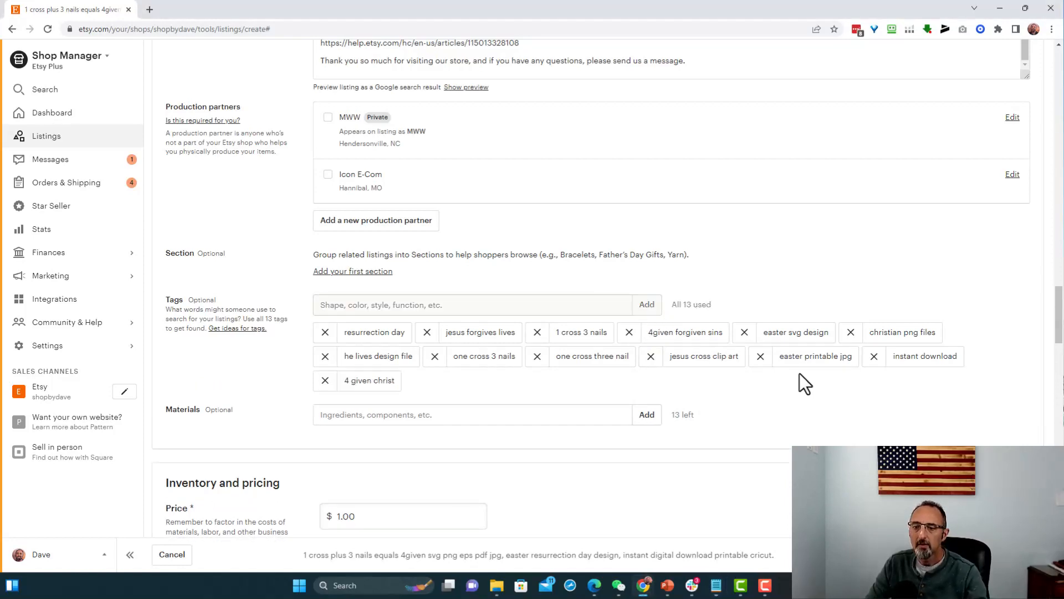
# - Remove "eps" from the listing title so its format list reads "svg png pdf jpg"
pyautogui.scroll(7, 627, 273)
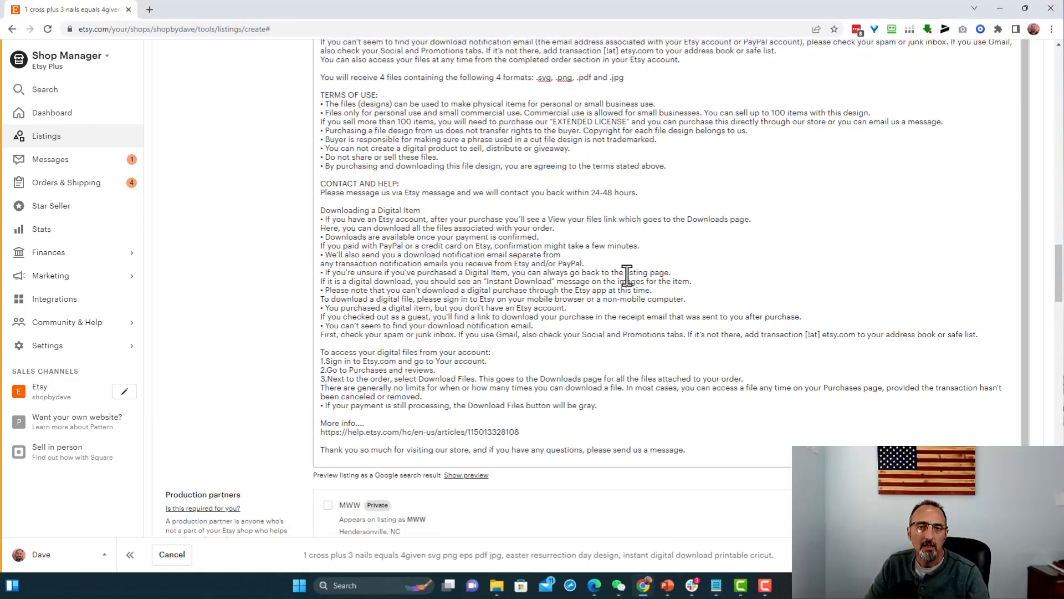
pyautogui.scroll(15, 626, 273)
pyautogui.scroll(10, 714, 261)
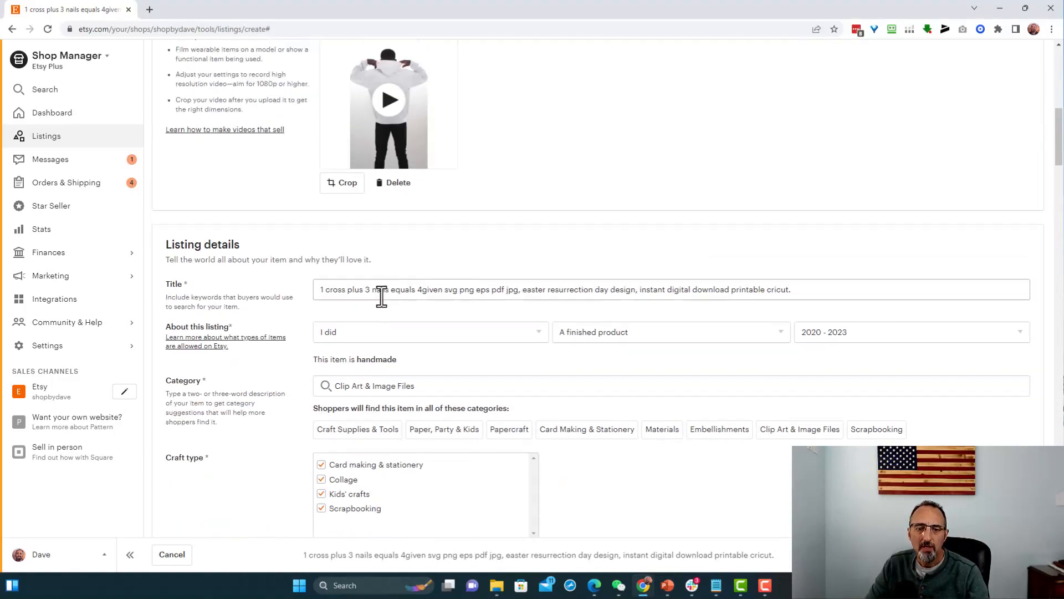
pyautogui.tripleClick(491, 290)
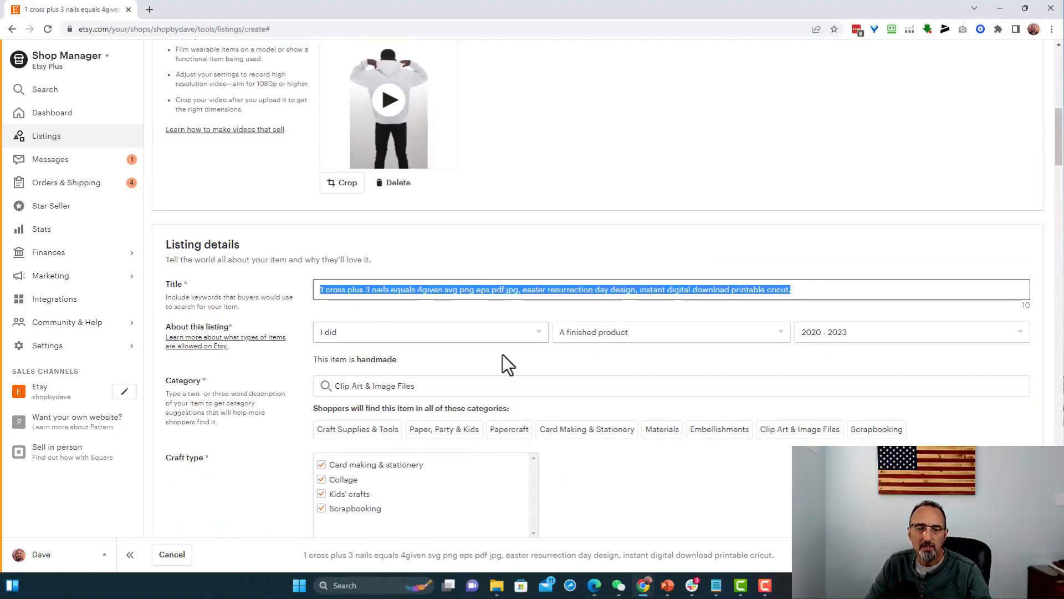
pyautogui.click(492, 289)
pyautogui.press('BackSpace')
pyautogui.press('BackSpace')
pyautogui.press('BackSpace')
pyautogui.press('BackSpace')
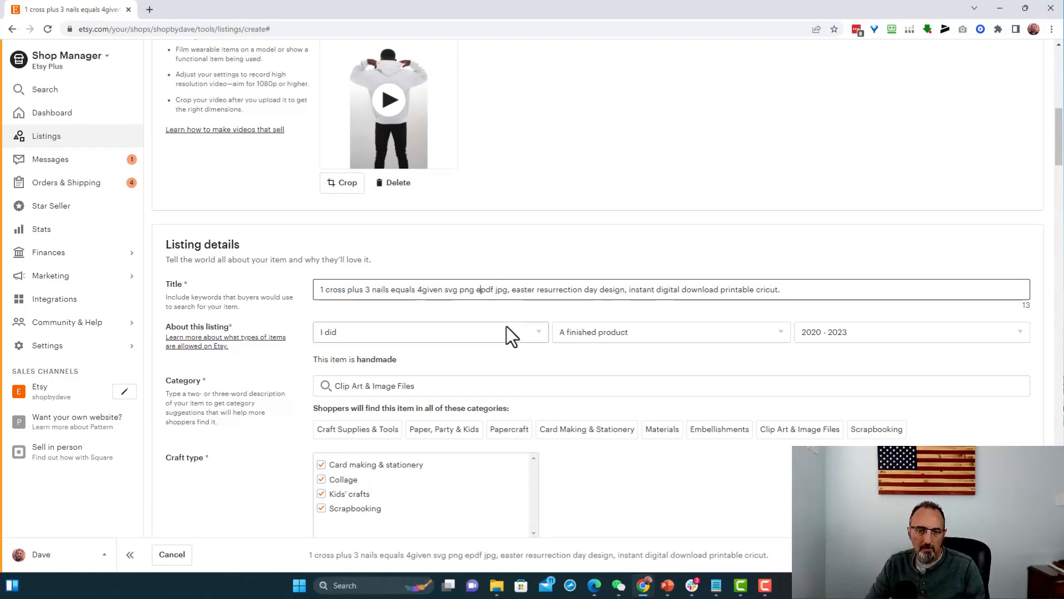
# - Review the remaining listing sections through the Spanish translations, and publish the new listing, accepting the $0.20 fee
pyautogui.scroll(-4, 534, 294)
pyautogui.scroll(-20, 534, 294)
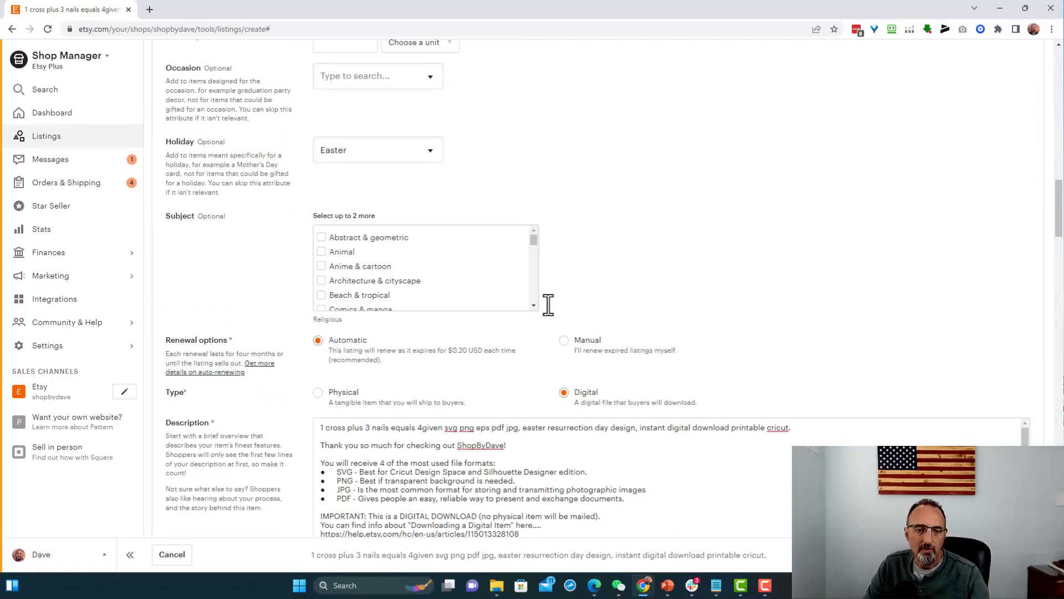
pyautogui.scroll(-12, 317, 370)
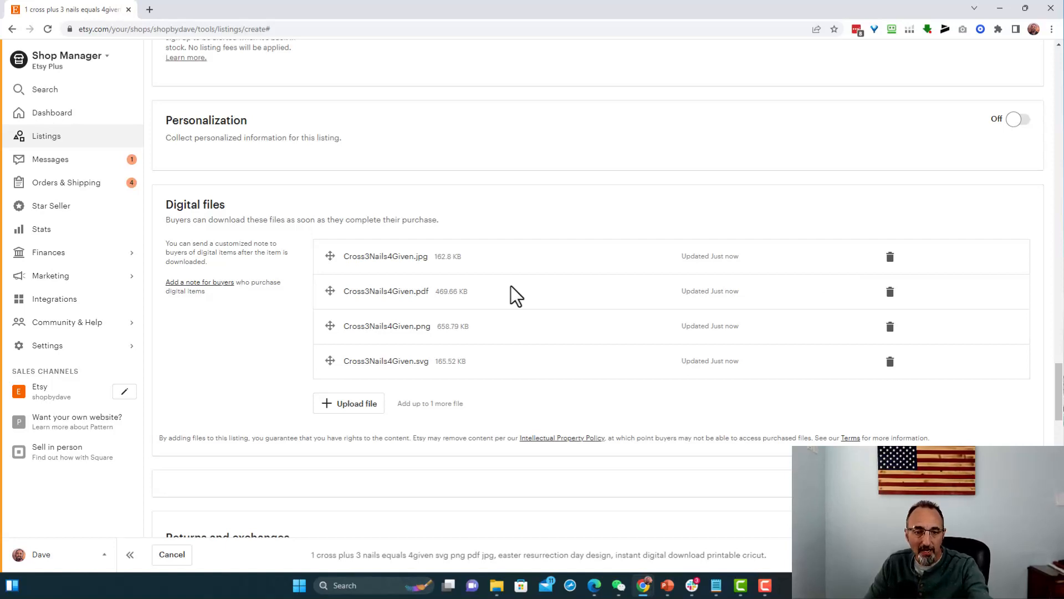
pyautogui.scroll(-3, 511, 286)
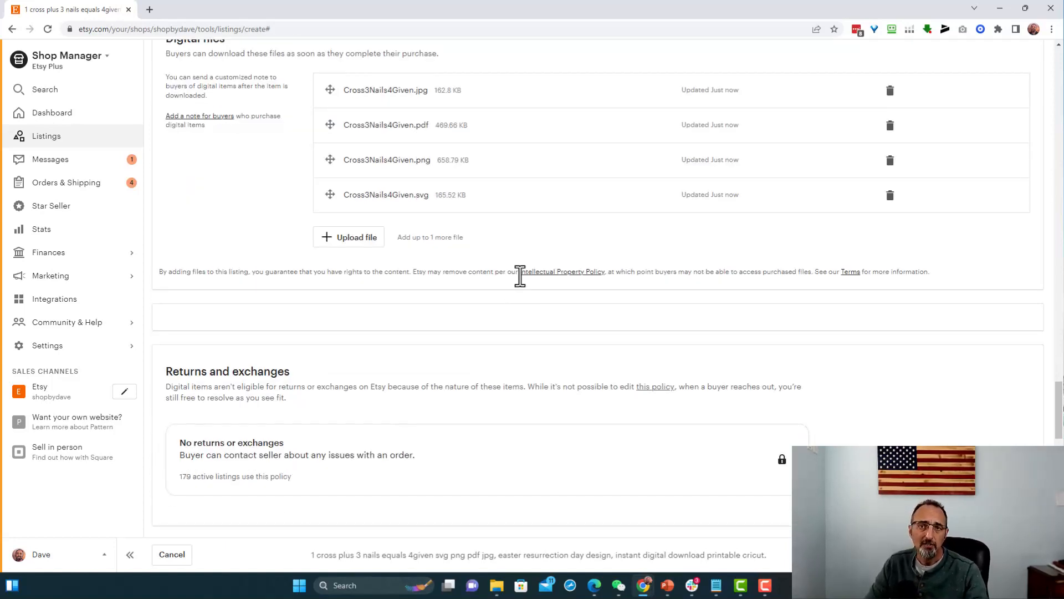
pyautogui.scroll(-3, 520, 286)
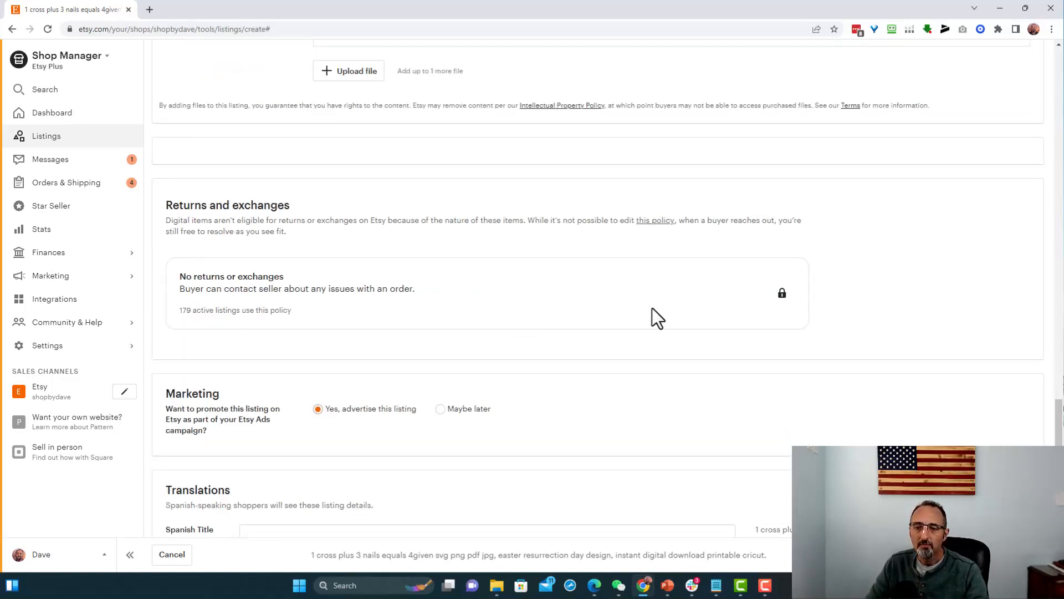
pyautogui.scroll(-3, 288, 344)
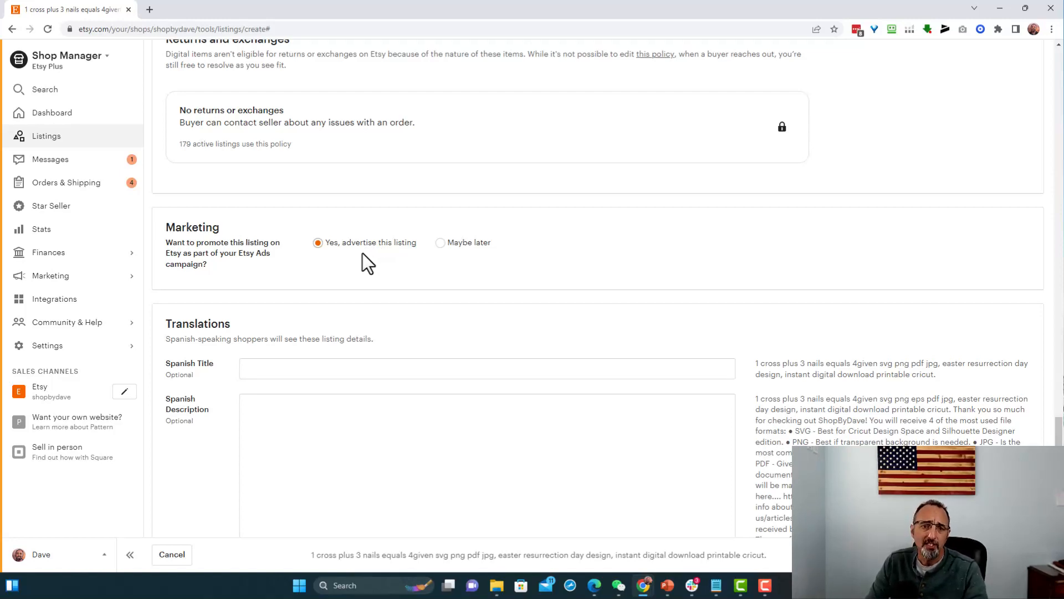
pyautogui.scroll(-15, 400, 271)
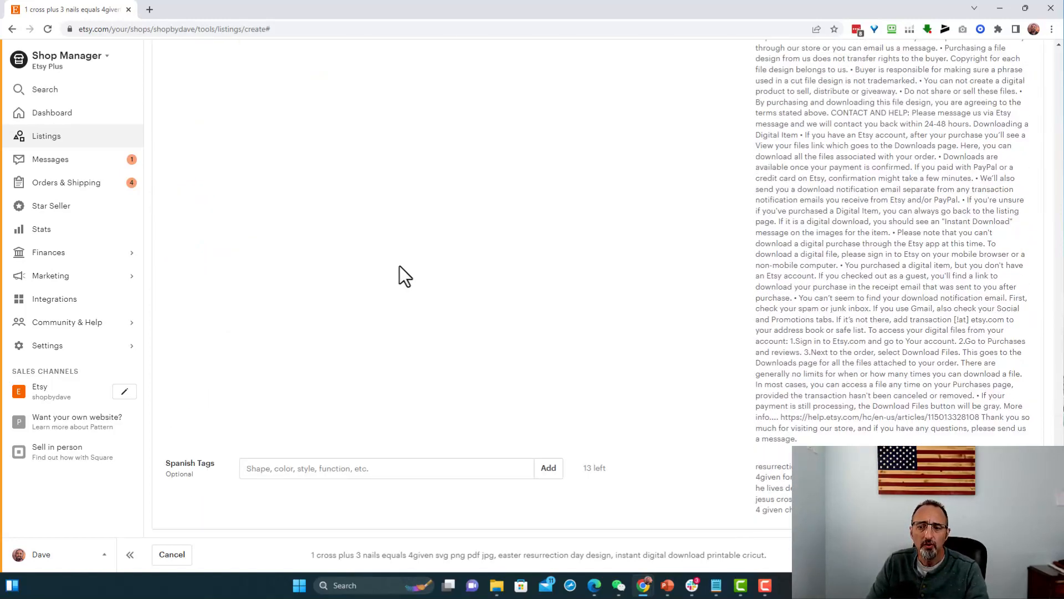
pyautogui.scroll(-2, 399, 266)
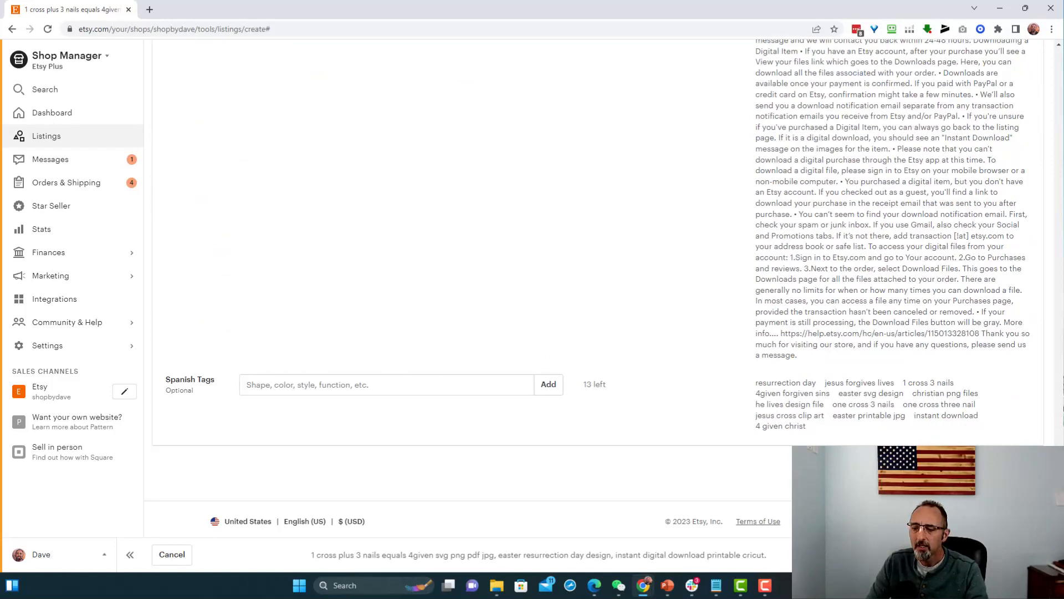
pyautogui.click(1023, 554)
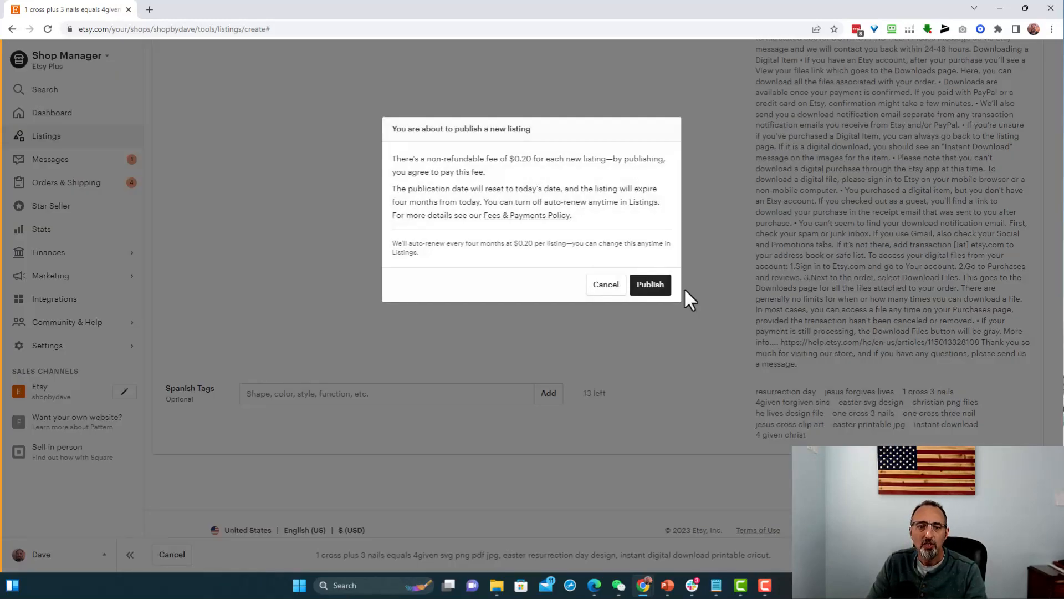
pyautogui.click(652, 289)
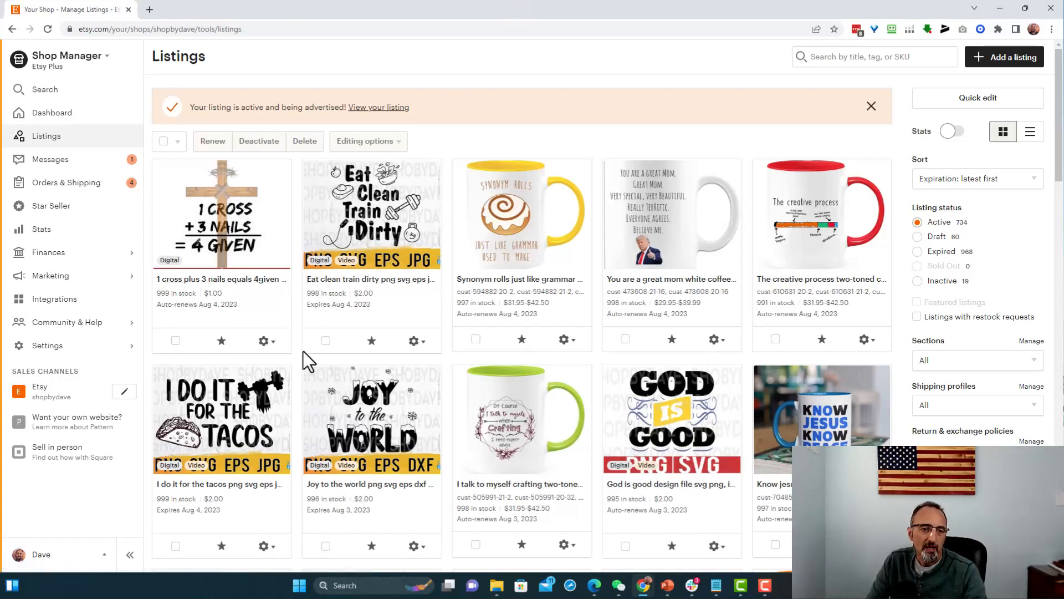
# - View the published 1 cross plus 3 nails listing on Etsy and examine its video, mockup images, highlights and description
pyautogui.click(278, 341)
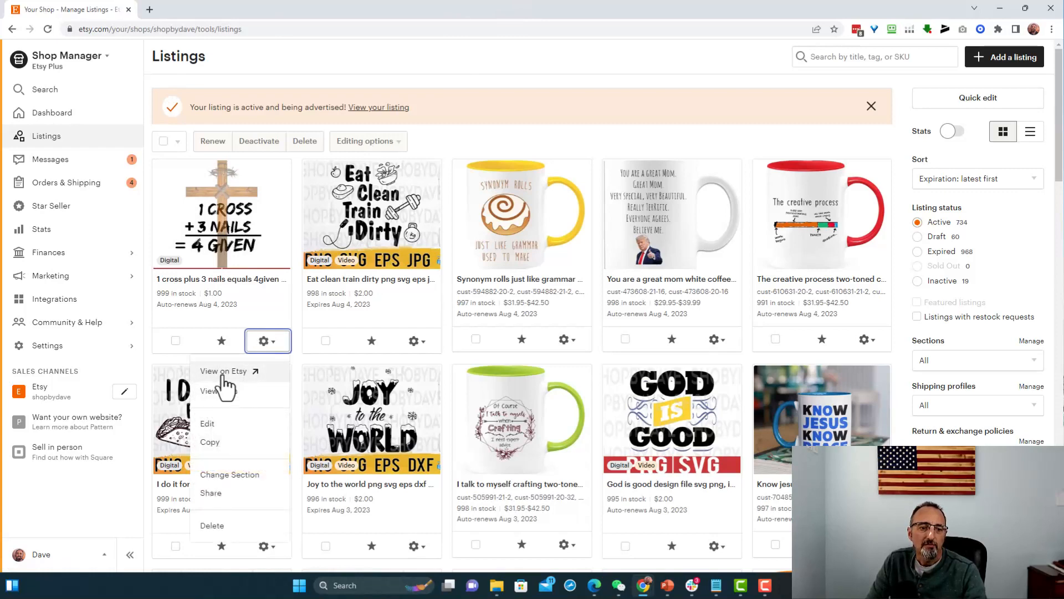
pyautogui.click(223, 371)
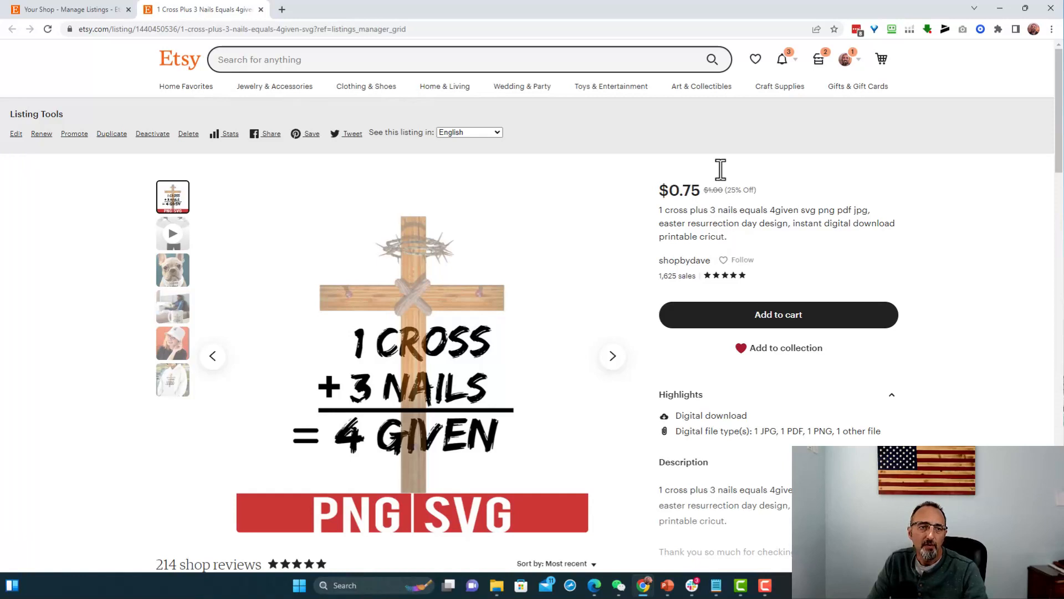
pyautogui.click(170, 238)
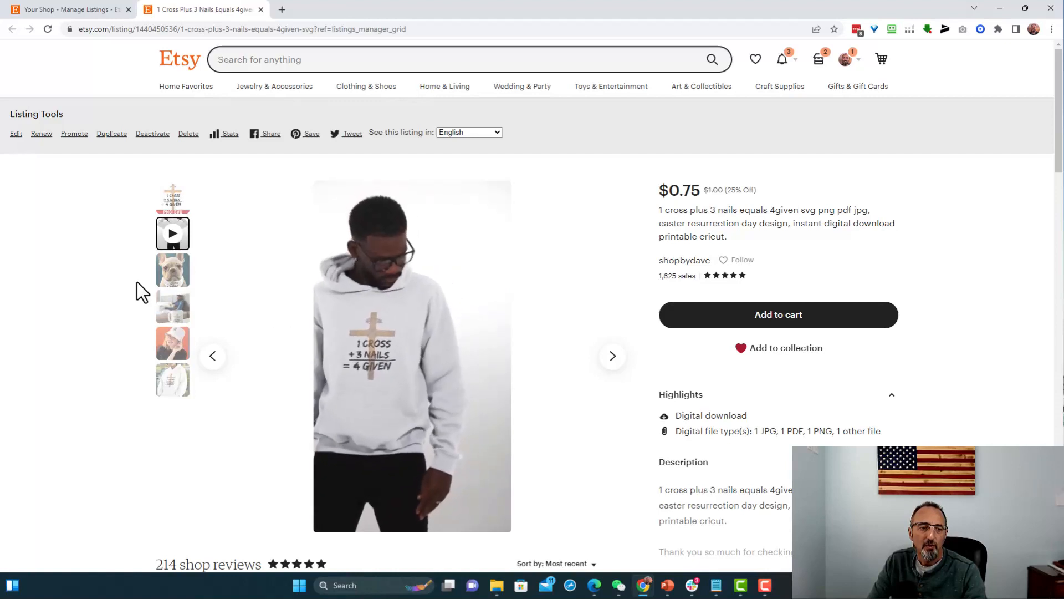
pyautogui.click(169, 277)
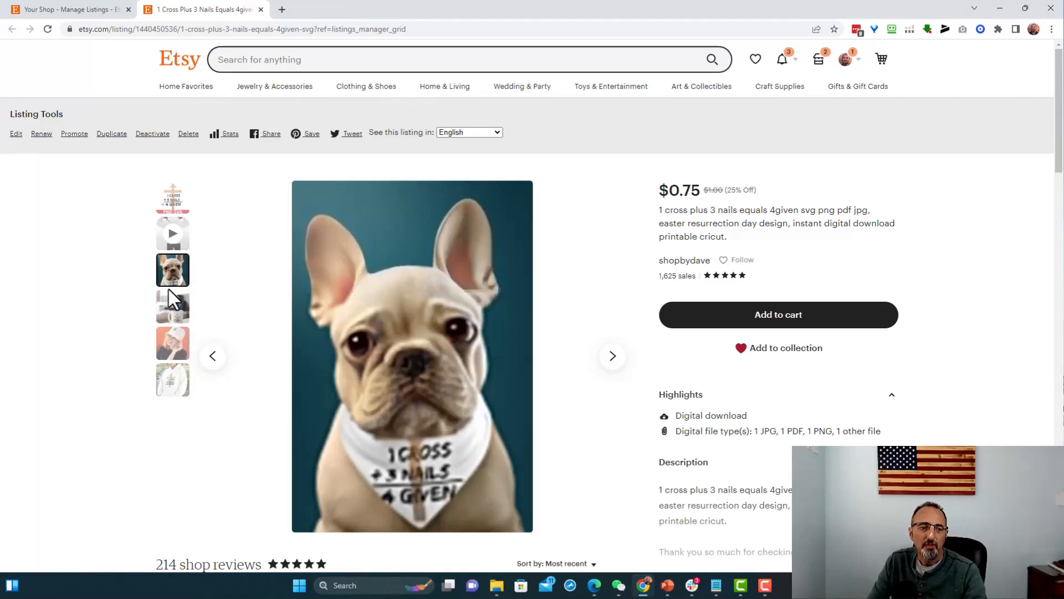
pyautogui.click(170, 312)
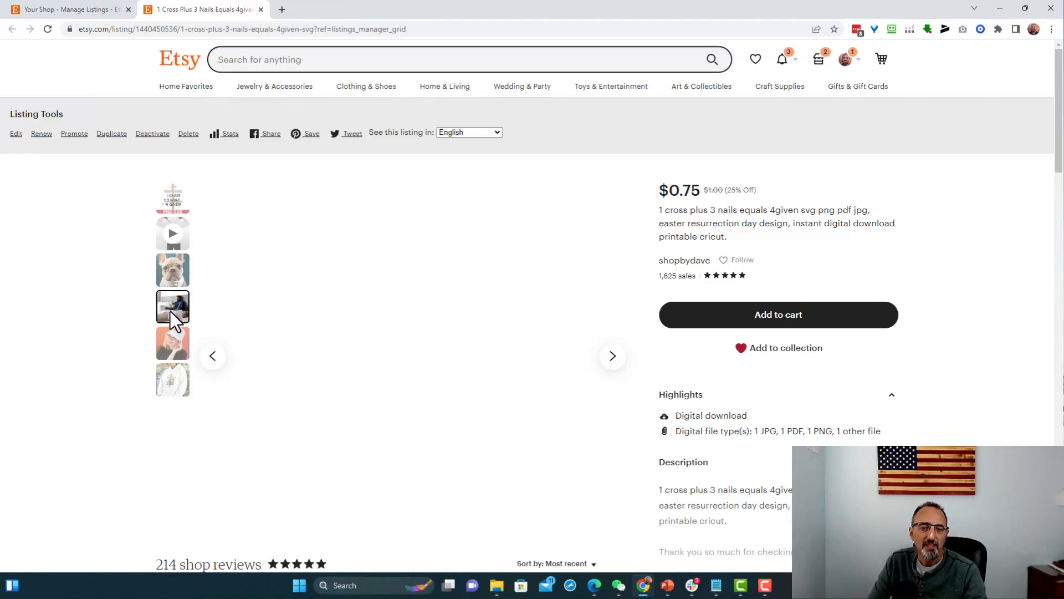
pyautogui.click(174, 348)
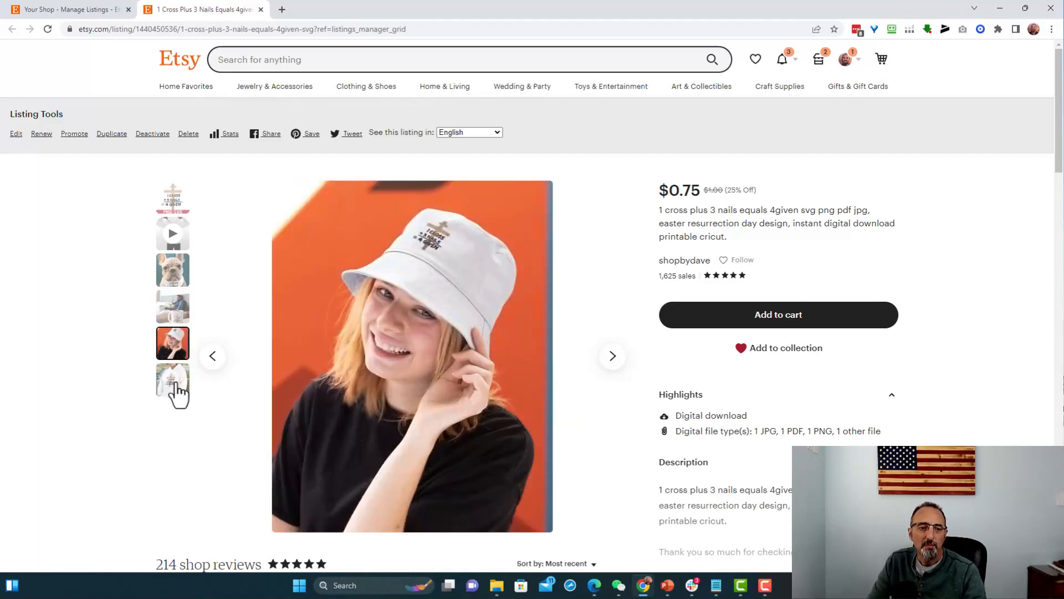
pyautogui.click(174, 381)
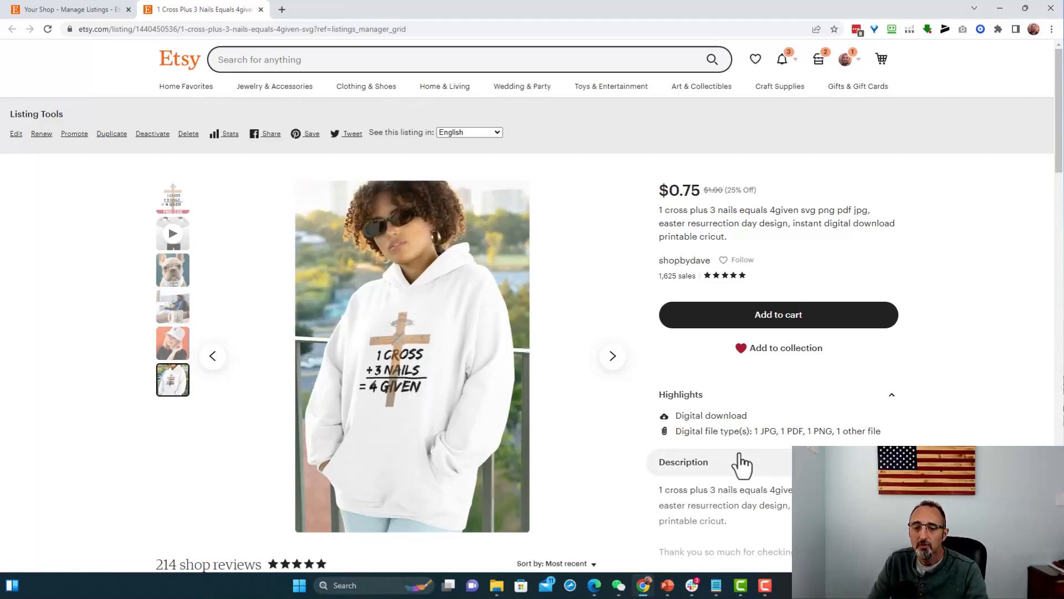
pyautogui.scroll(-2, 740, 456)
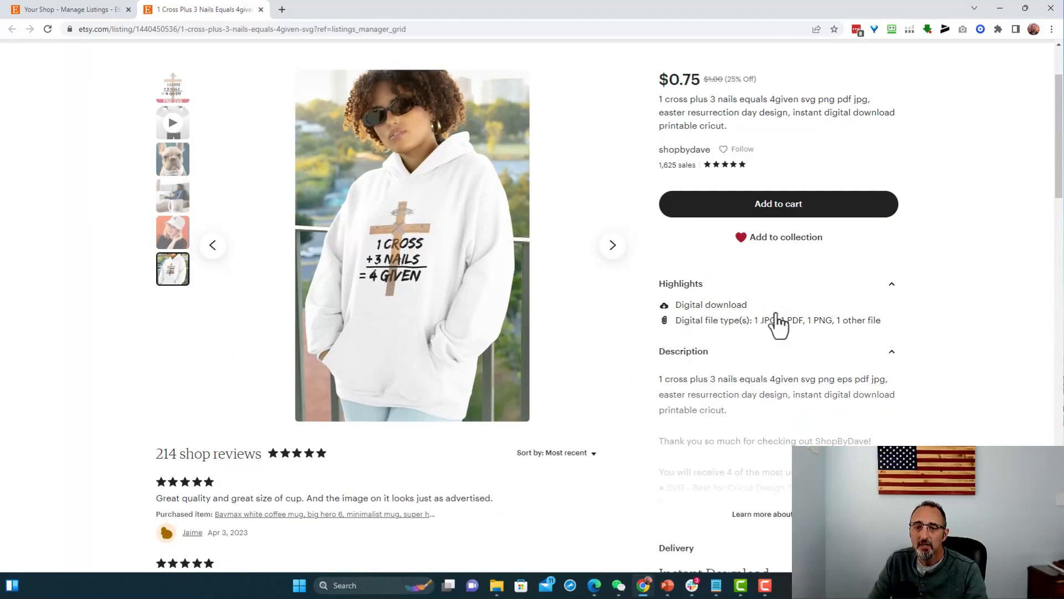
pyautogui.scroll(2, 623, 480)
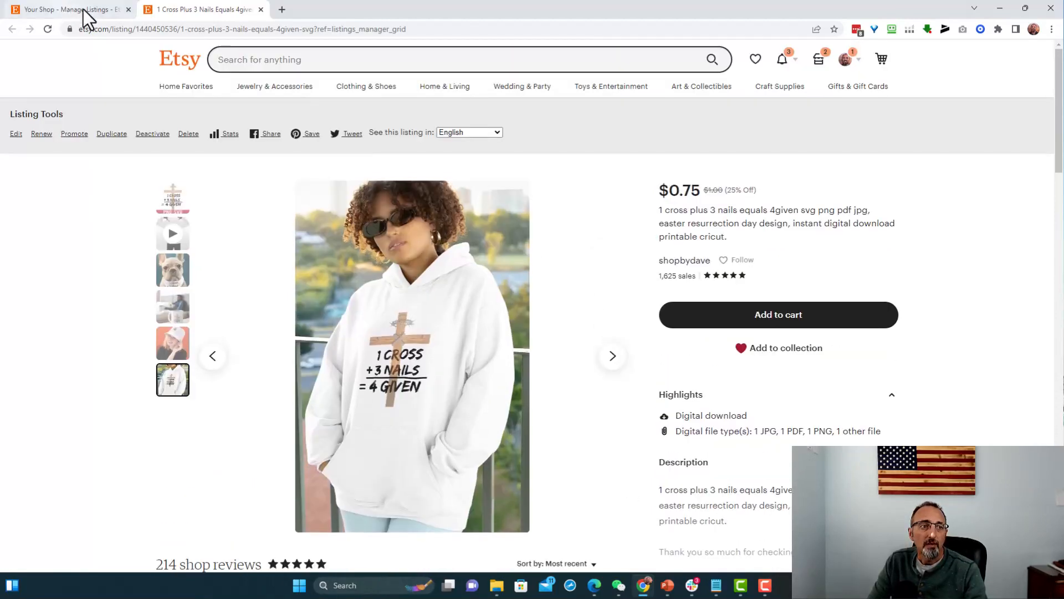
# - Return to Shop Manager and open the setup form for running a sale in the marketing Sales and discounts section
pyautogui.click(83, 9)
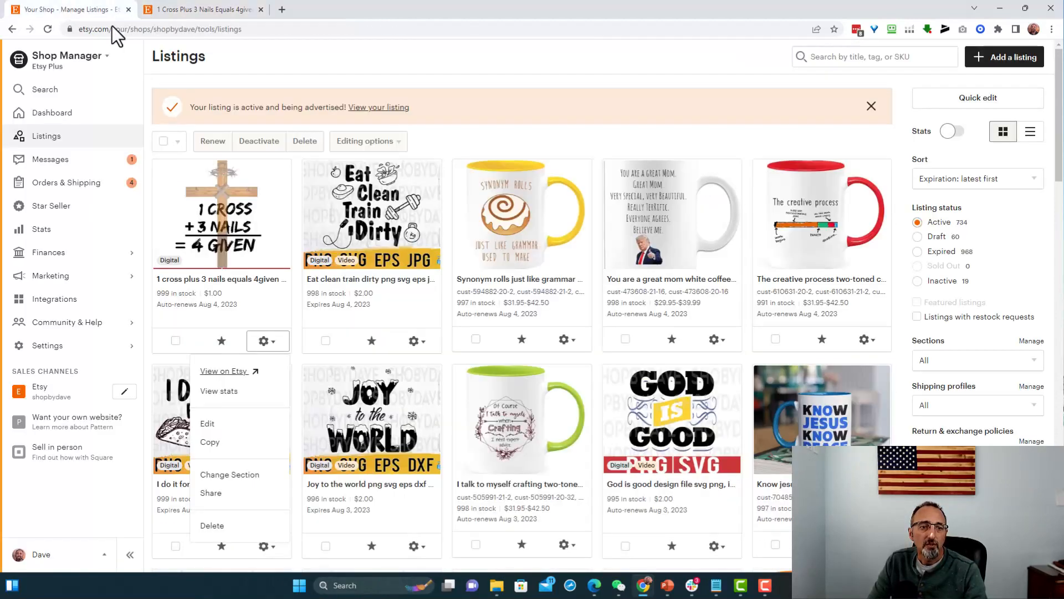
pyautogui.click(61, 282)
pyautogui.click(62, 279)
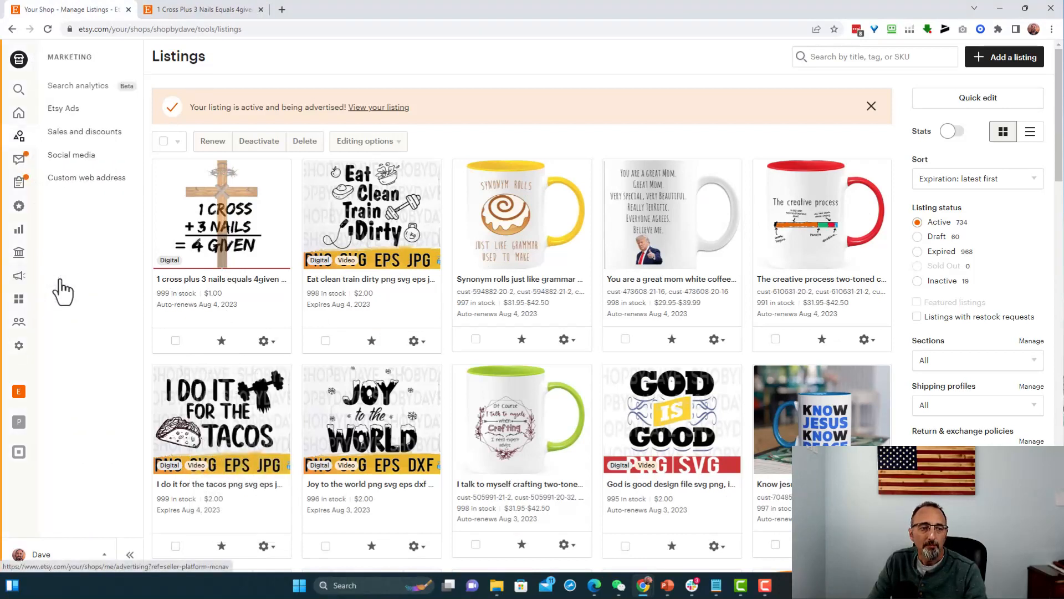
pyautogui.click(83, 141)
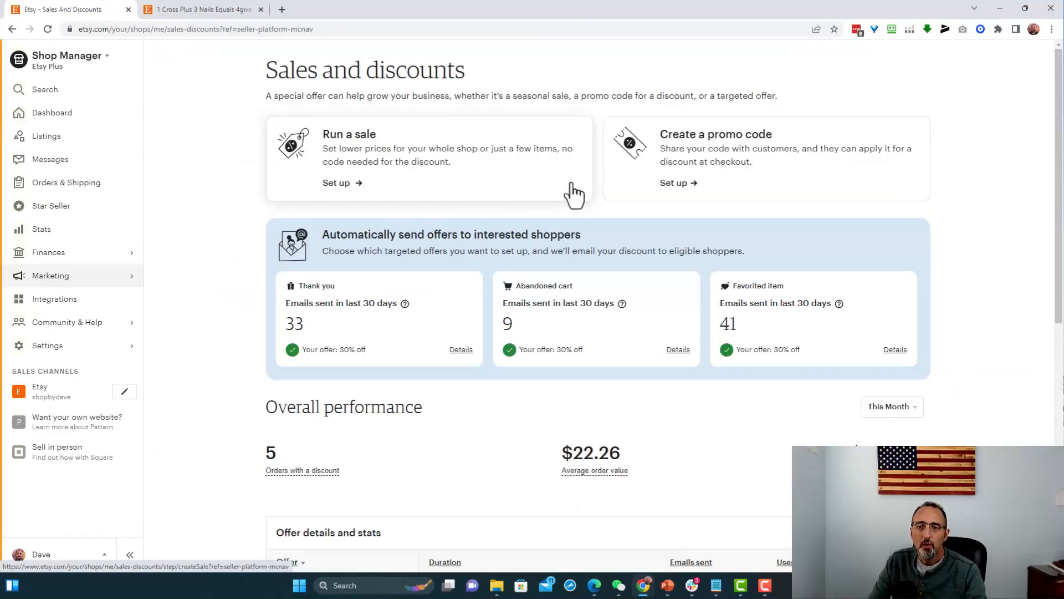
pyautogui.click(411, 174)
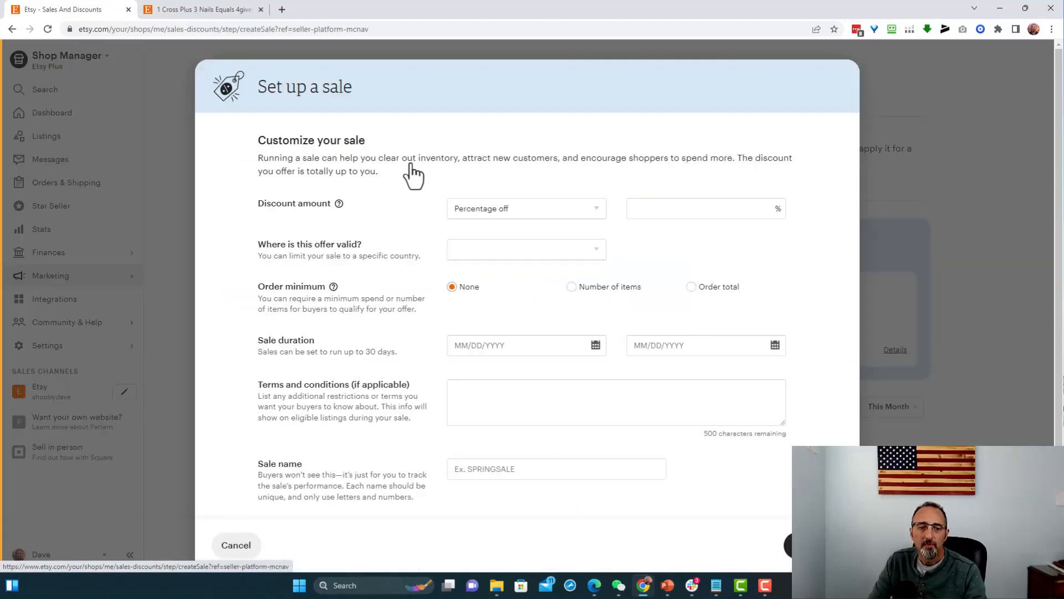
# - Set the sale's discount to 50 percent off with no order minimum
pyautogui.click(535, 214)
pyautogui.click(660, 210)
pyautogui.write('50')
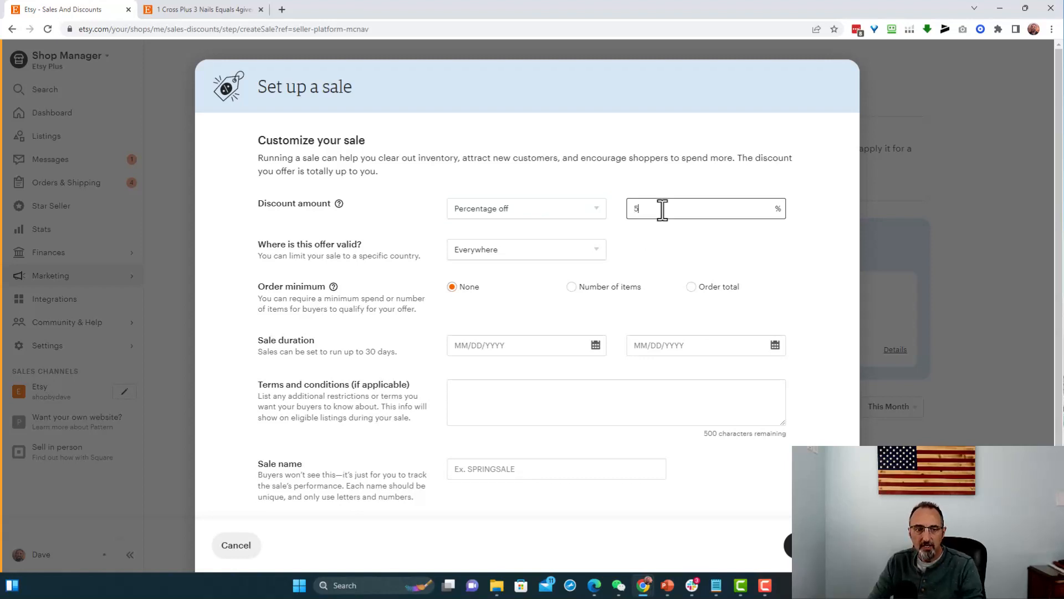
pyautogui.click(468, 287)
# - Set the sale duration to run from 04/04/2023 to 04/30/2023
pyautogui.click(595, 347)
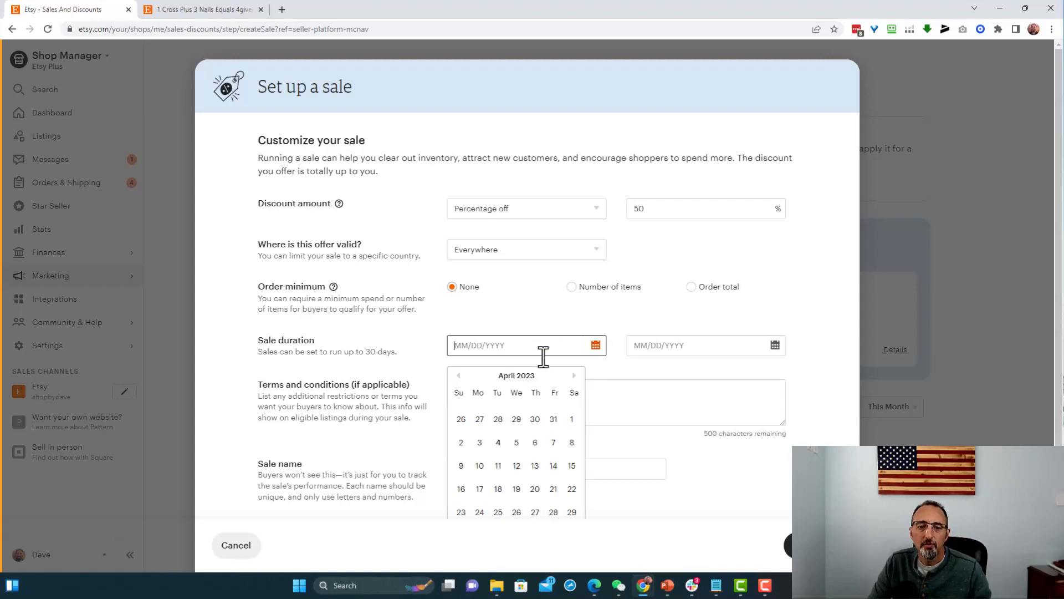
pyautogui.click(498, 442)
pyautogui.click(732, 344)
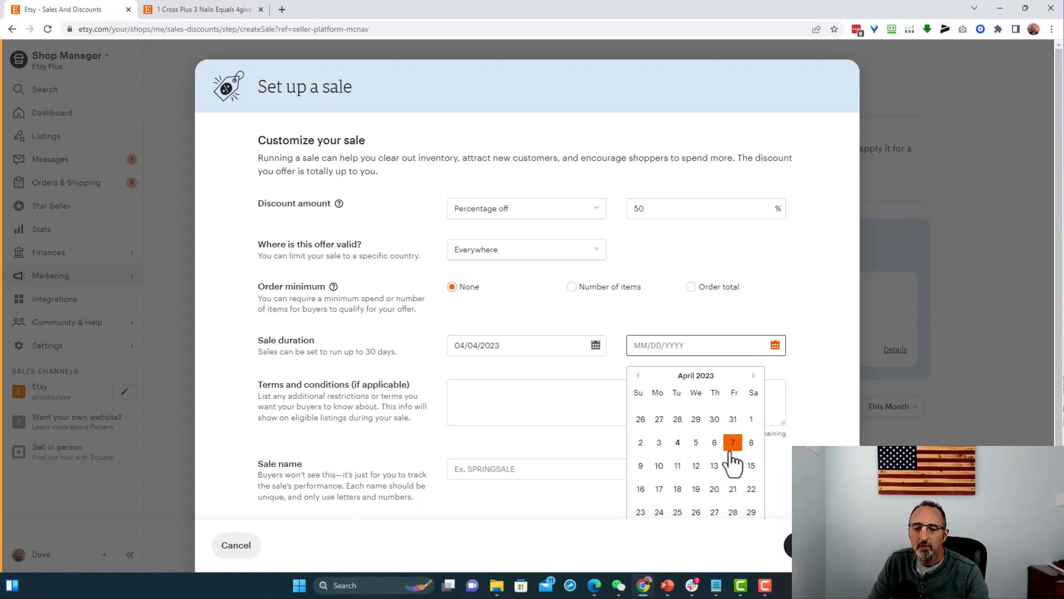
pyautogui.scroll(-1, 732, 457)
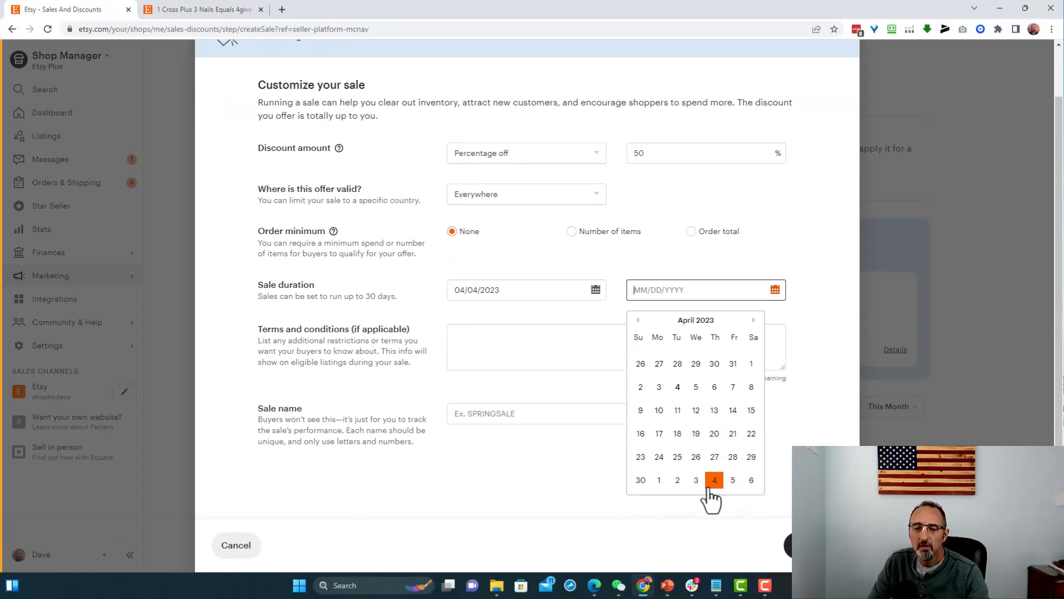
pyautogui.click(640, 480)
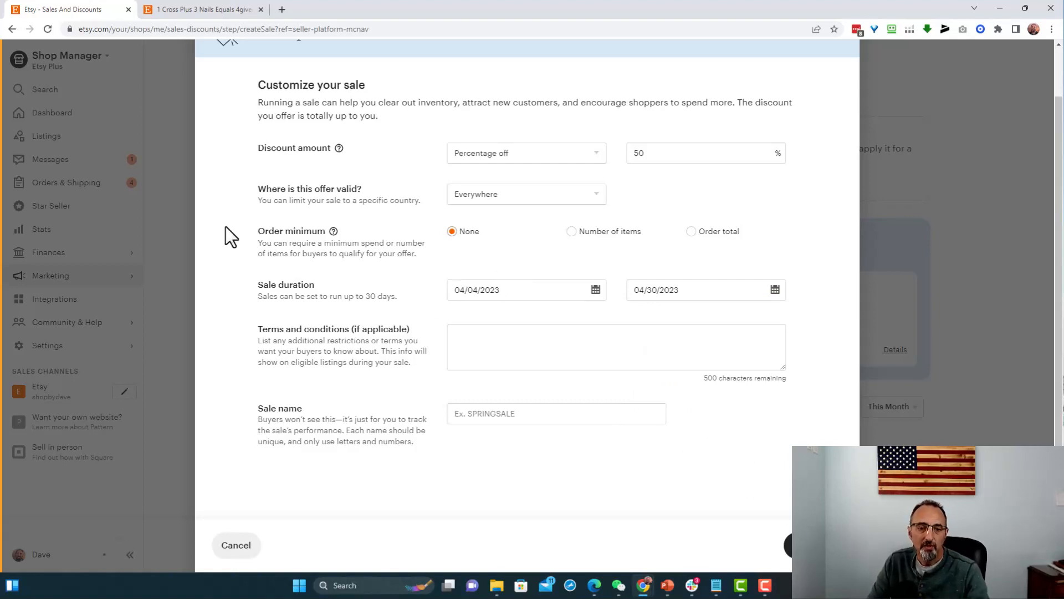
# - Name the sale DIGITAL50 and continue to choosing the included listings
pyautogui.click(503, 413)
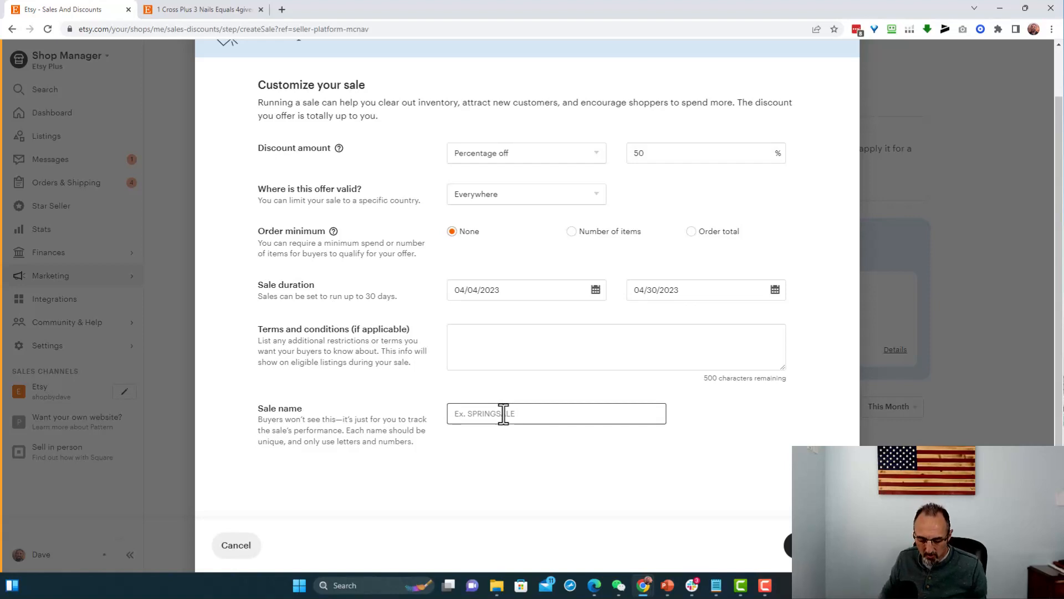
pyautogui.write('DIGITA')
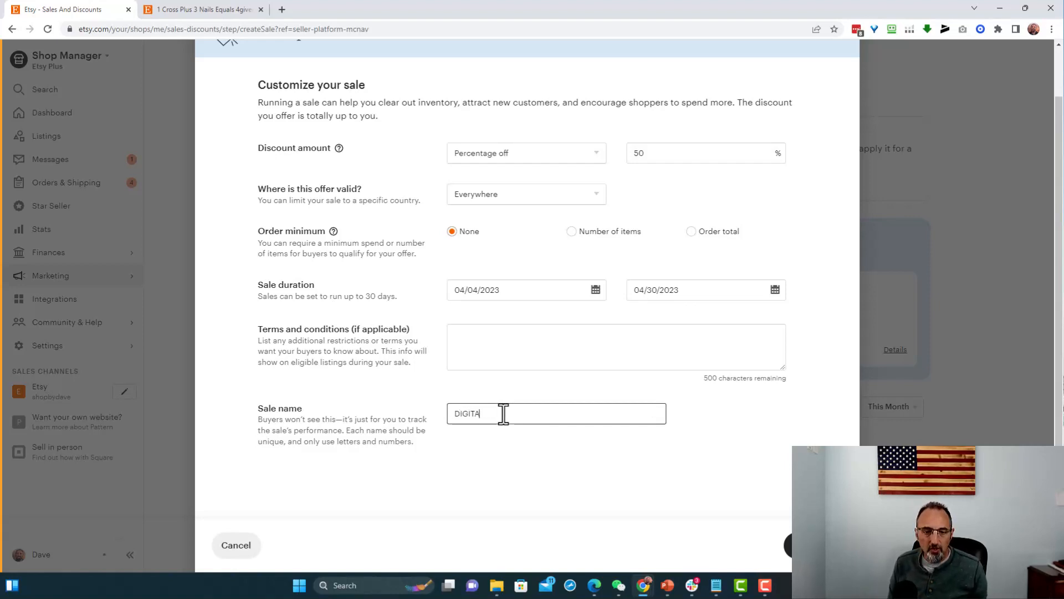
pyautogui.write('L50')
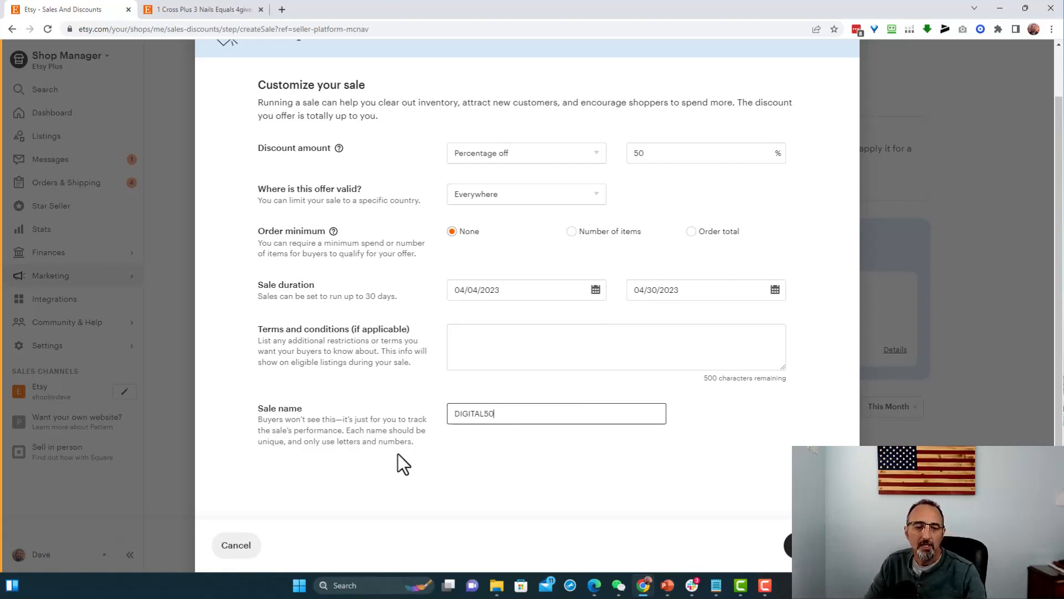
pyautogui.click(809, 545)
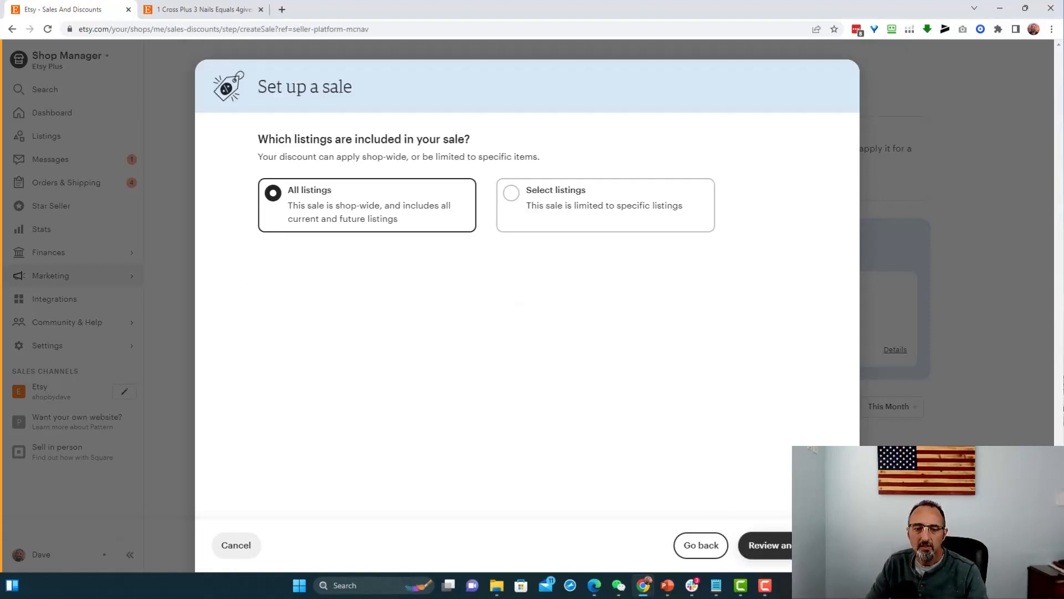
# - Limit the sale to select listings and add the 1 cross plus 3 nails listing by searching for "1 cross"
pyautogui.click(516, 209)
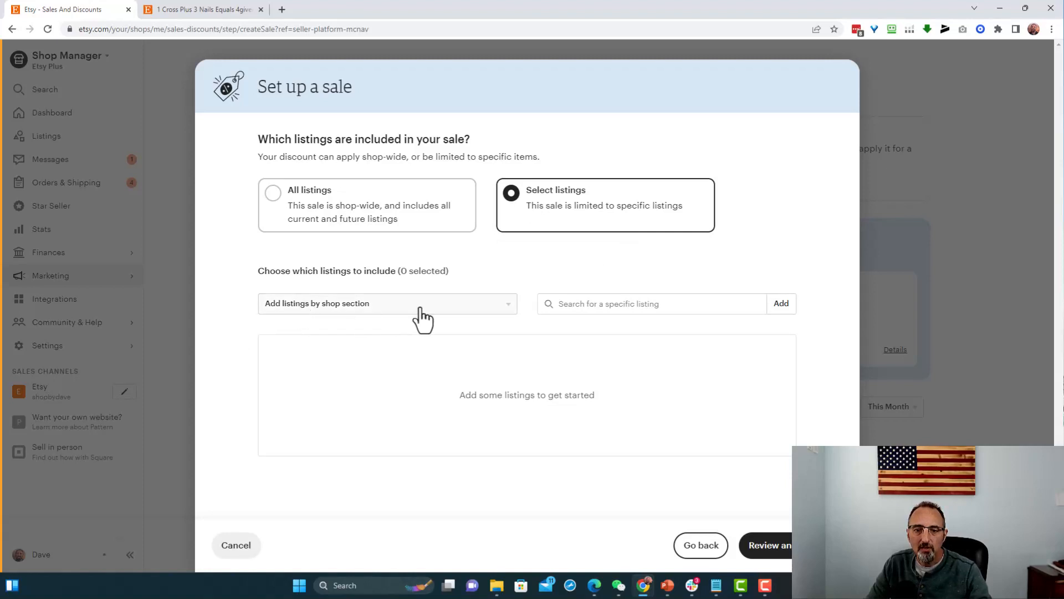
pyautogui.click(499, 306)
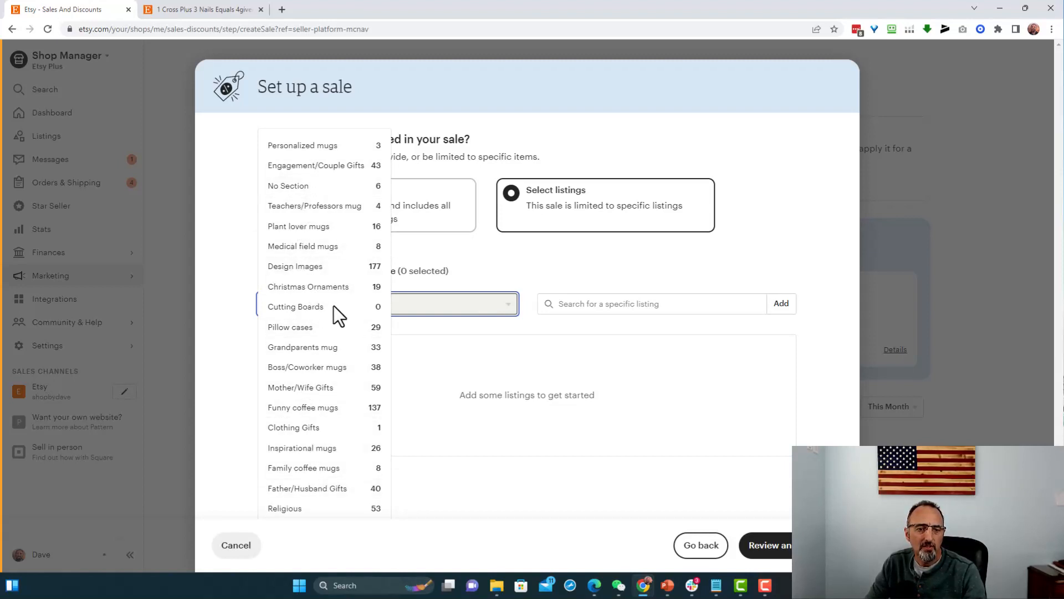
pyautogui.click(594, 308)
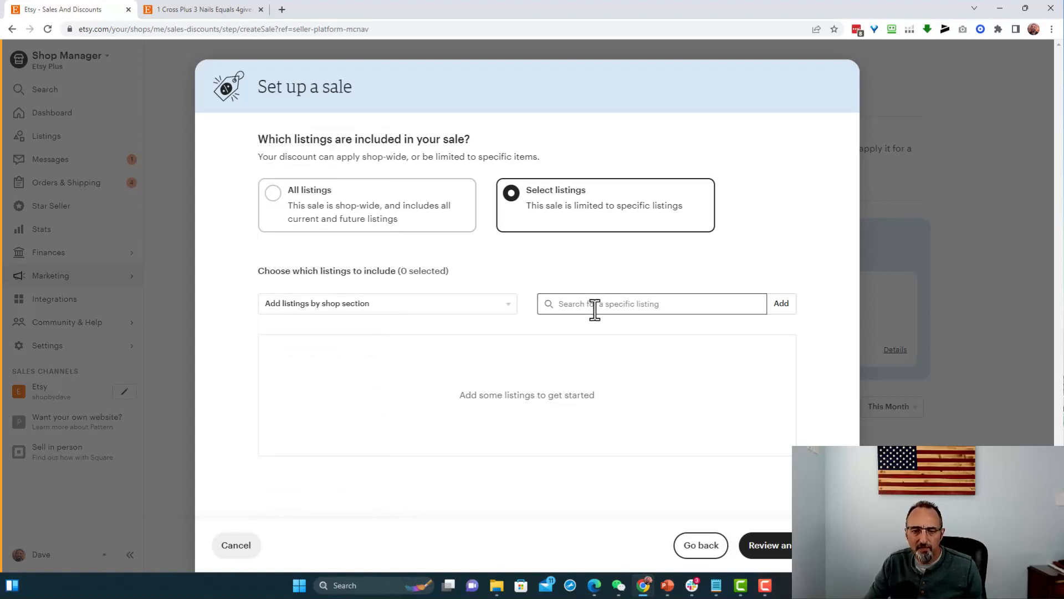
pyautogui.write('1 cross')
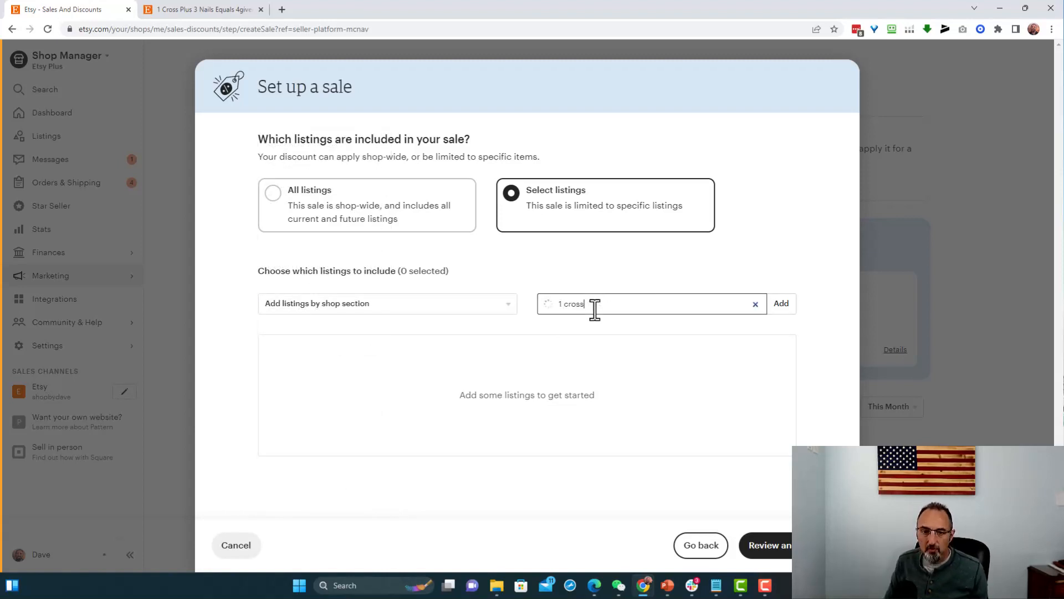
pyautogui.click(614, 366)
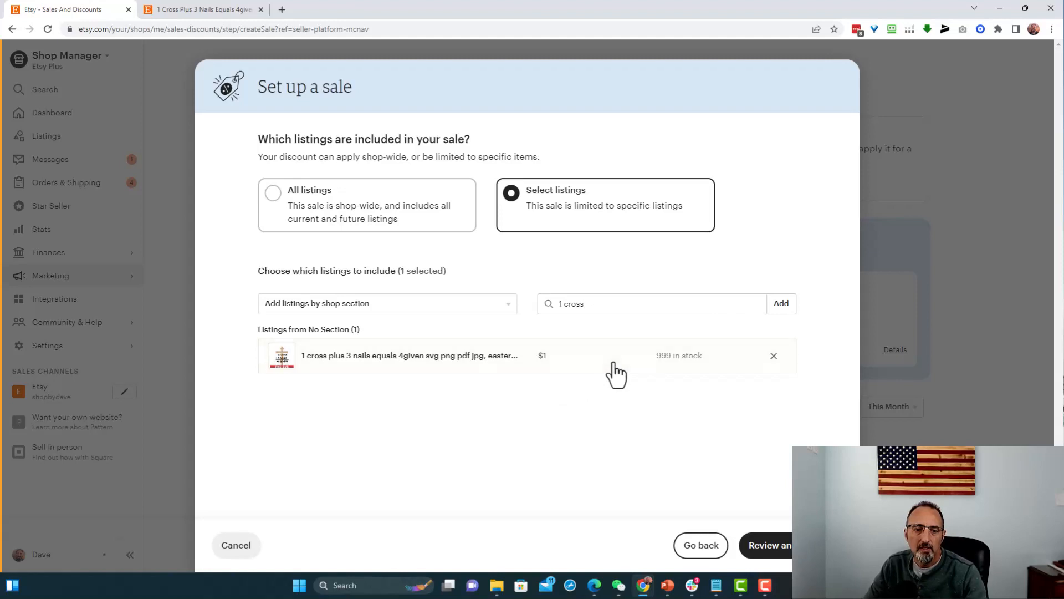
# - Review the sale details, confirm and create the sale, and dismiss the sharing prompt
pyautogui.click(778, 547)
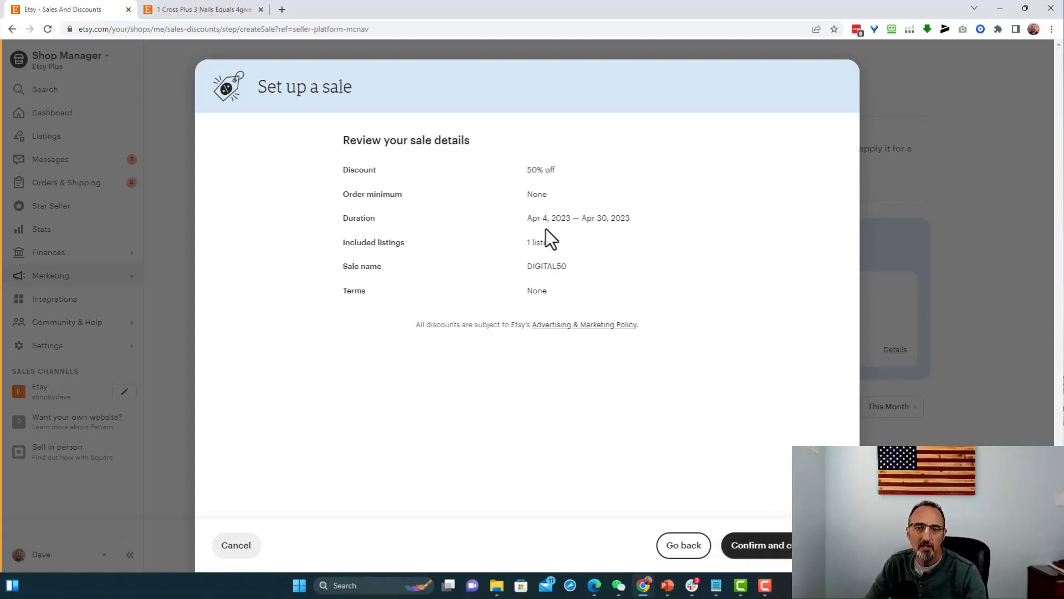
pyautogui.click(769, 546)
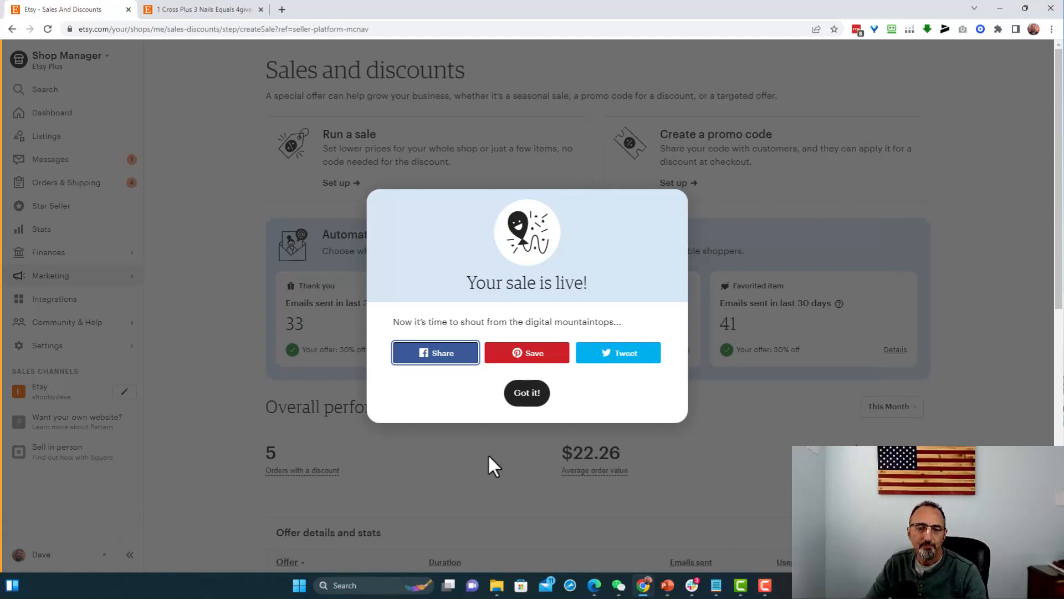
pyautogui.click(481, 492)
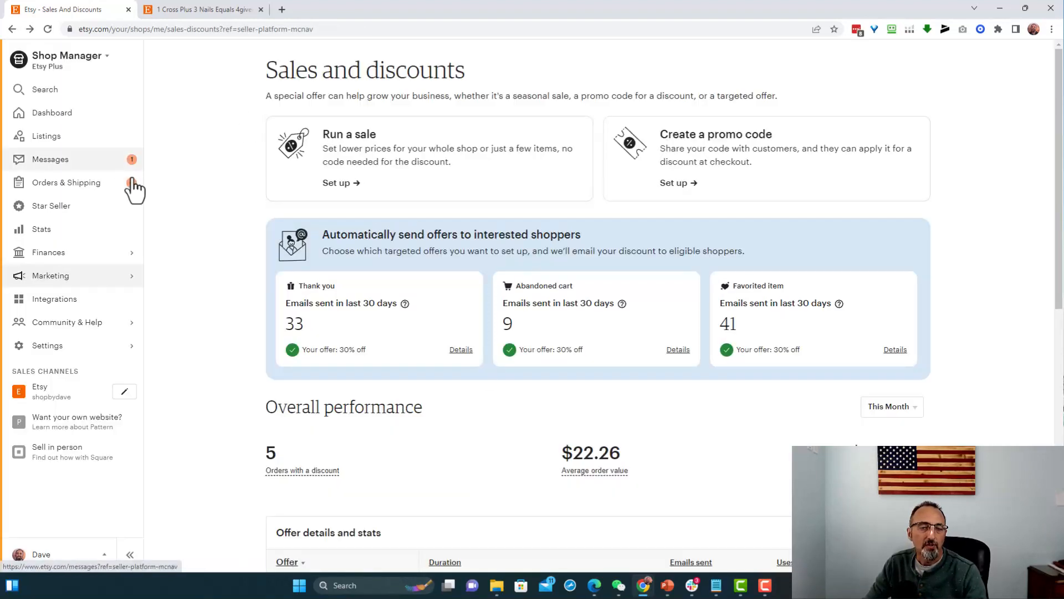
# - Return to the published 1 cross plus 3 nails listing page and reload it to check its sale price
pyautogui.click(198, 10)
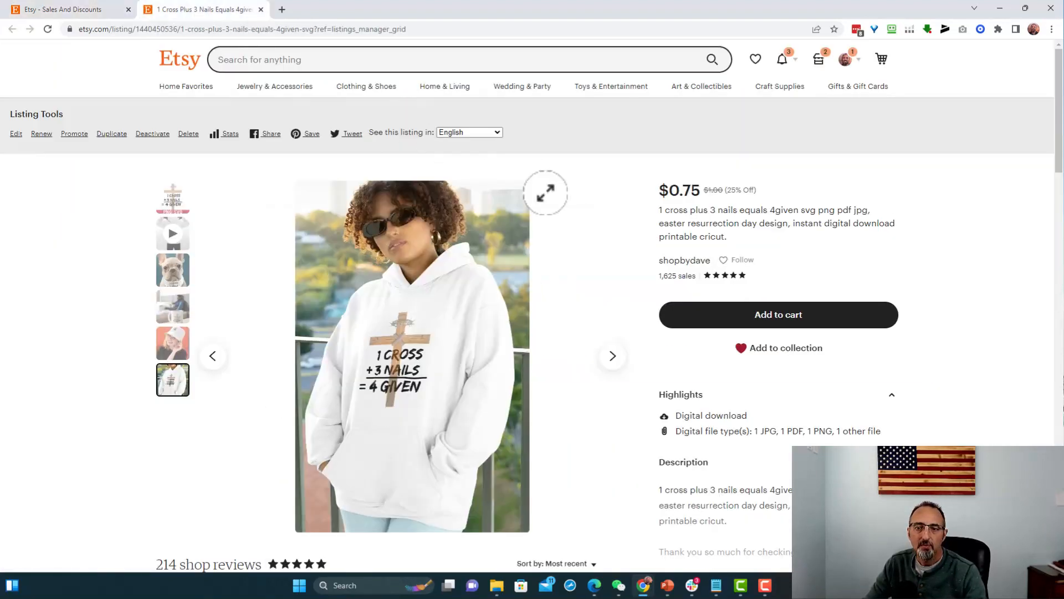
pyautogui.click(48, 29)
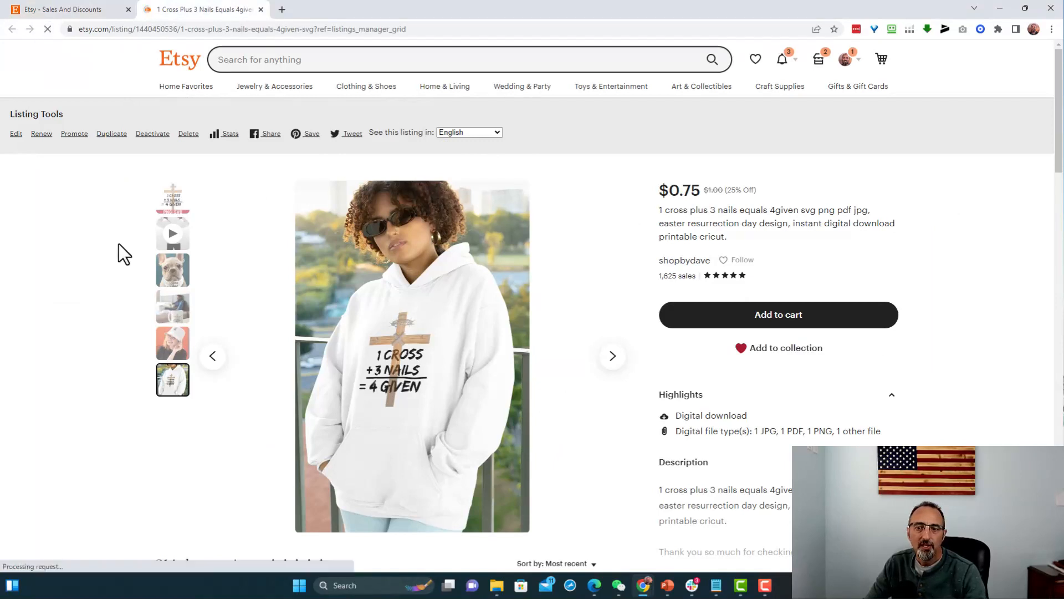